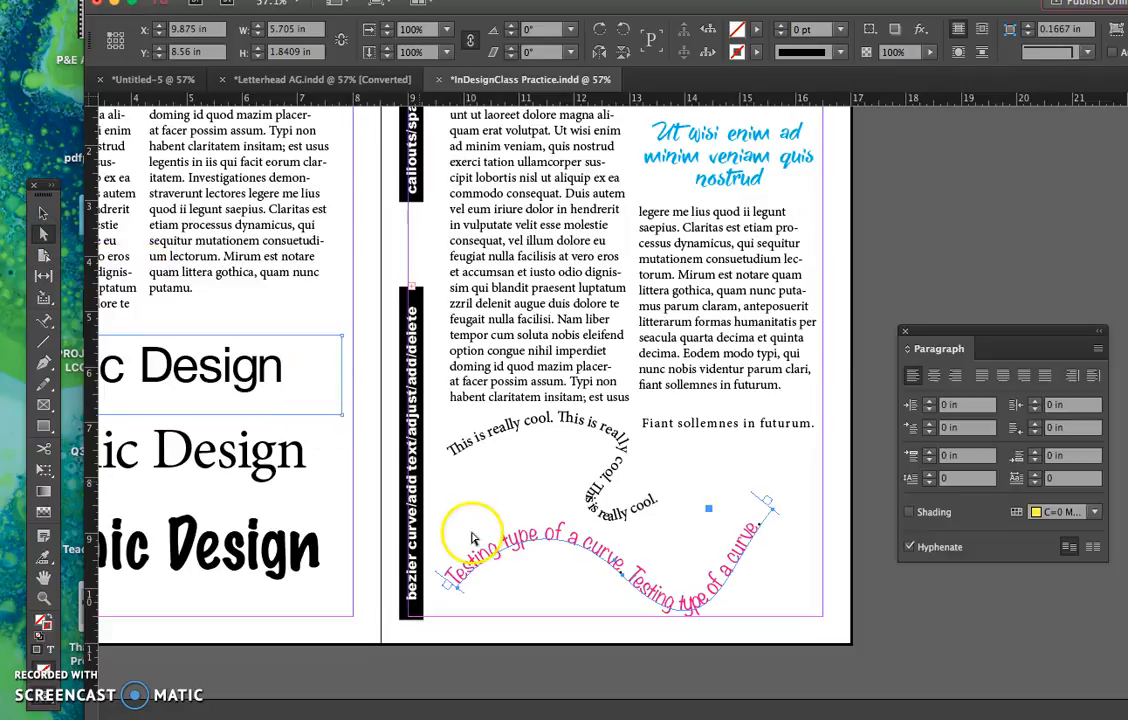
# - Move the whole pink path text down slightly, and shift its middle anchor point to about X 11.96 in, Y 9.86 in
pyautogui.click(43, 213)
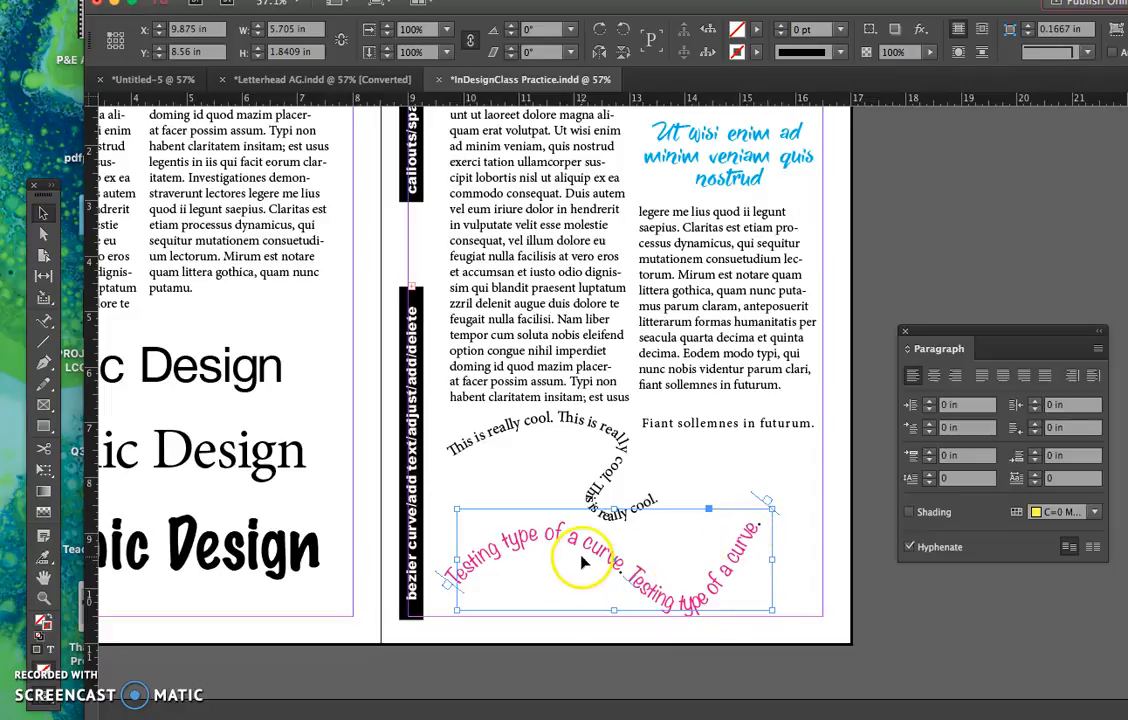
pyautogui.moveTo(583, 553)
pyautogui.mouseDown()
pyautogui.moveTo(566, 538)
pyautogui.moveTo(583, 561)
pyautogui.mouseUp()
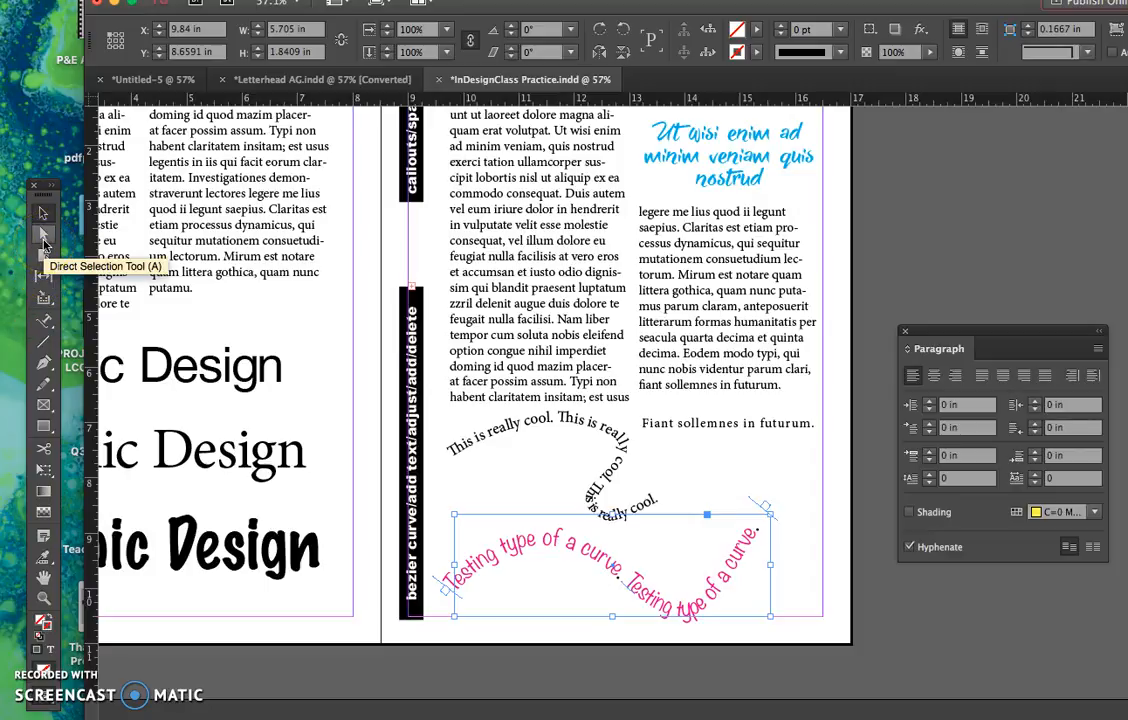
pyautogui.click(44, 240)
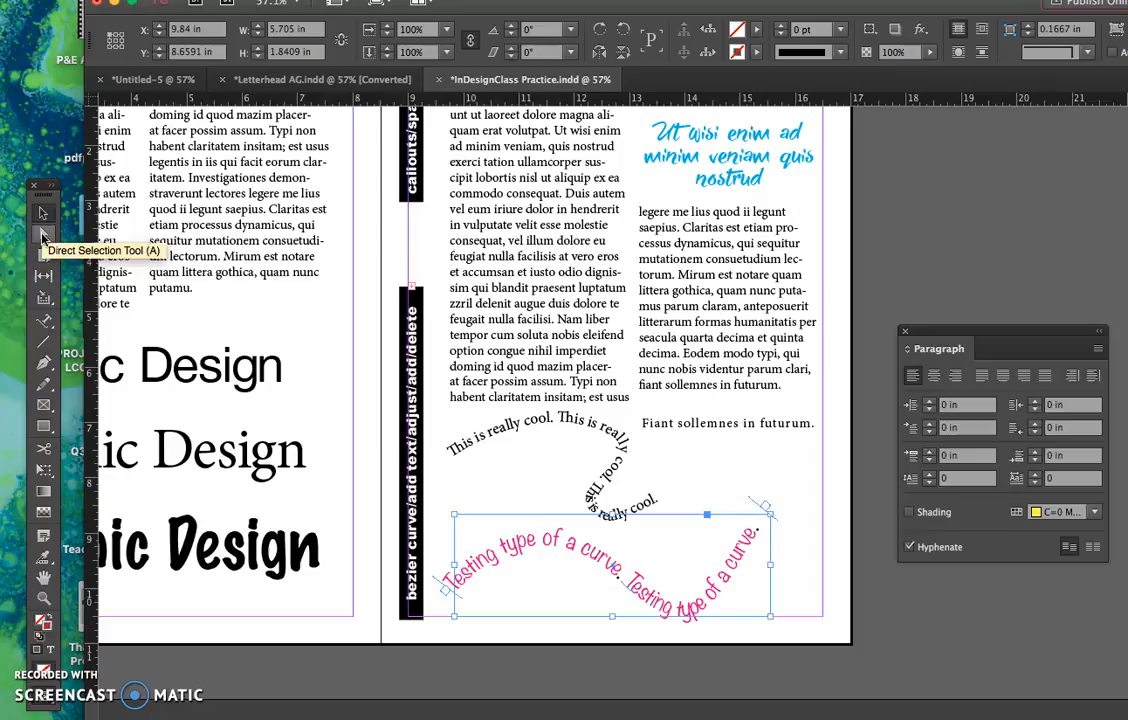
pyautogui.click(594, 594)
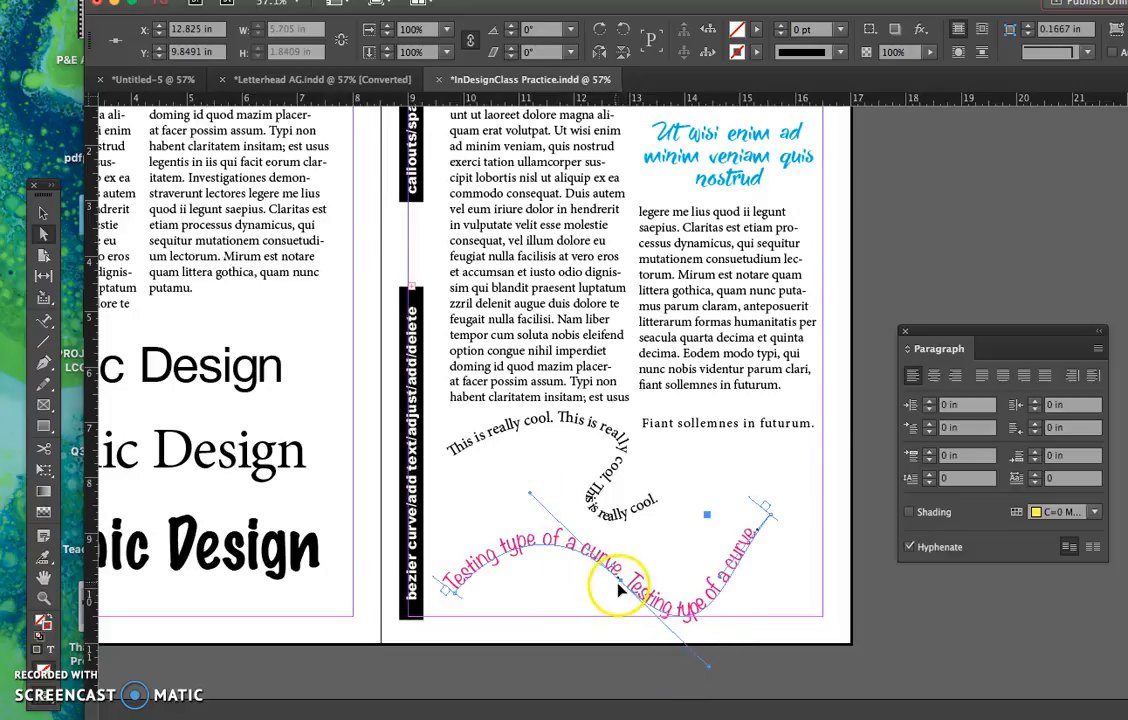
pyautogui.moveTo(619, 587); pyautogui.dragTo(586, 596)
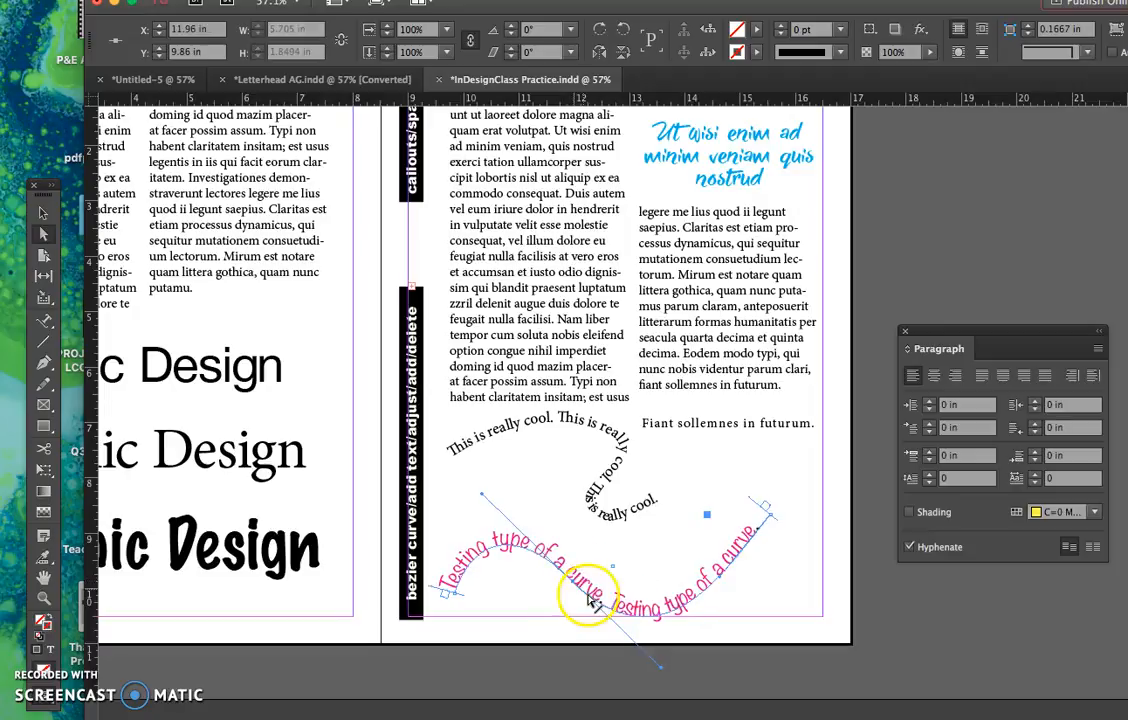
# - Flip the middle anchor's curve direction, move that anchor to about X 12.8 in, Y 9.42 in, and adjust the end point's direction handle
pyautogui.moveTo(663, 672); pyautogui.dragTo(637, 493)
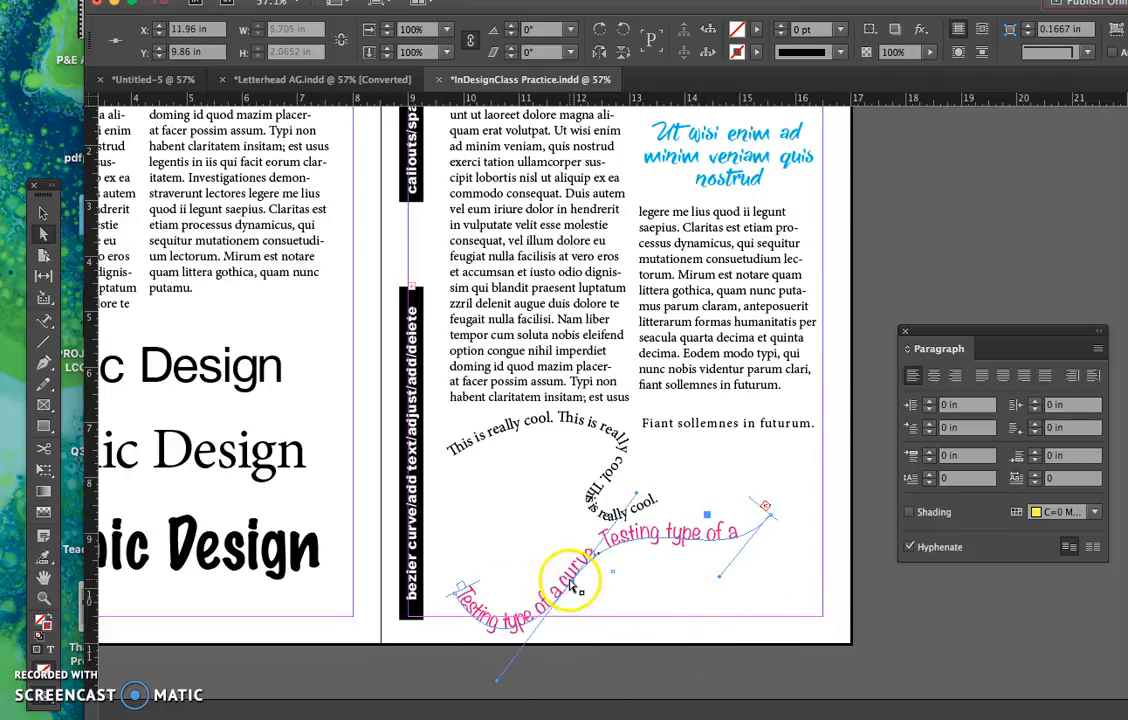
pyautogui.moveTo(576, 587); pyautogui.dragTo(618, 562)
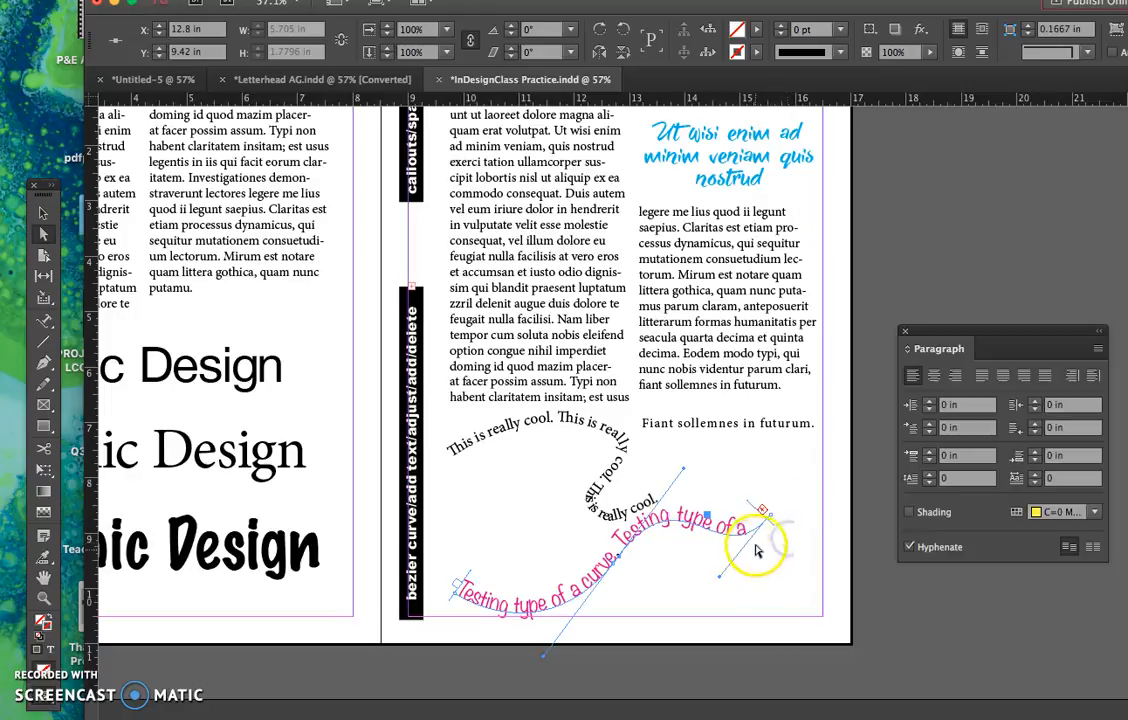
pyautogui.moveTo(719, 580)
pyautogui.mouseDown()
pyautogui.moveTo(780, 597)
pyautogui.moveTo(768, 569)
pyautogui.moveTo(778, 523)
pyautogui.moveTo(712, 488)
pyautogui.moveTo(718, 554)
pyautogui.moveTo(738, 584)
pyautogui.mouseUp()
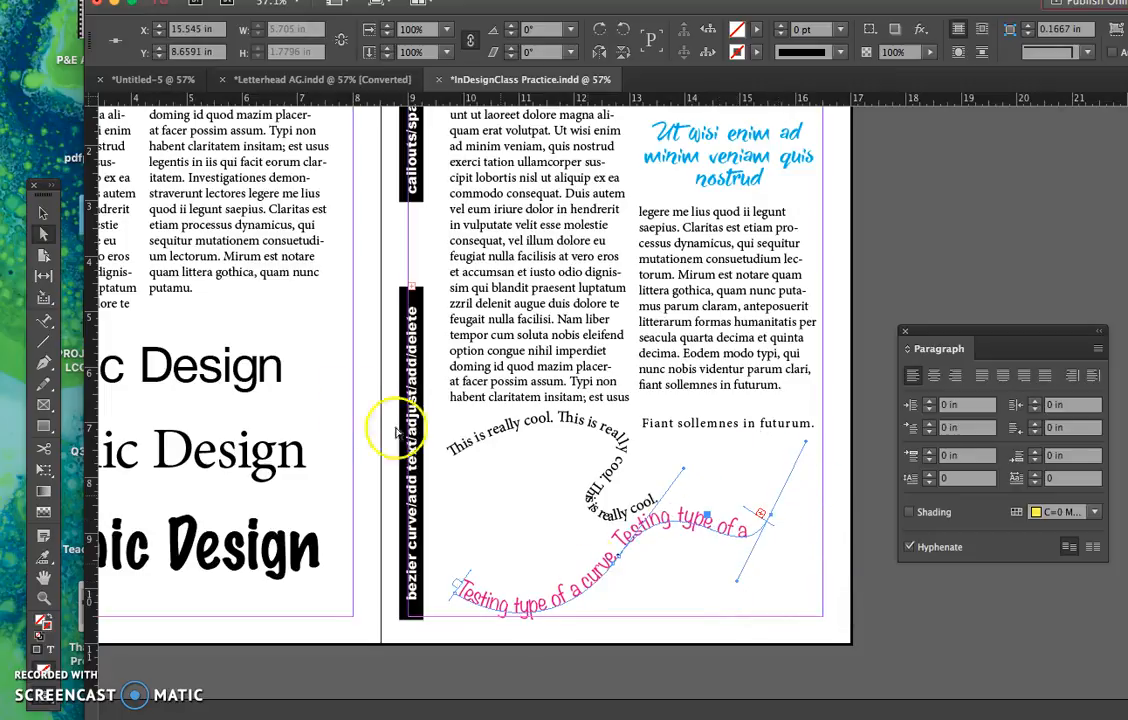
# - Stretch the pink path text's frame on both sides to about 6.875 in wide, reaching the page's right margin
pyautogui.click(42, 216)
pyautogui.click(454, 555)
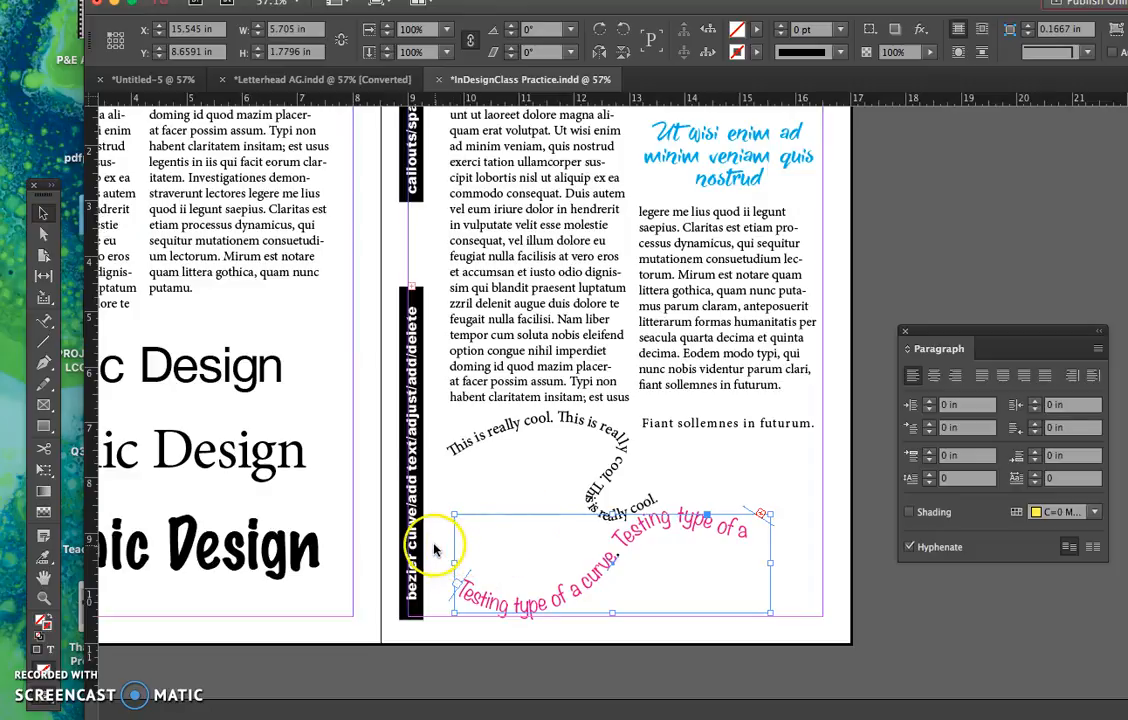
pyautogui.click(439, 579)
pyautogui.click(474, 606)
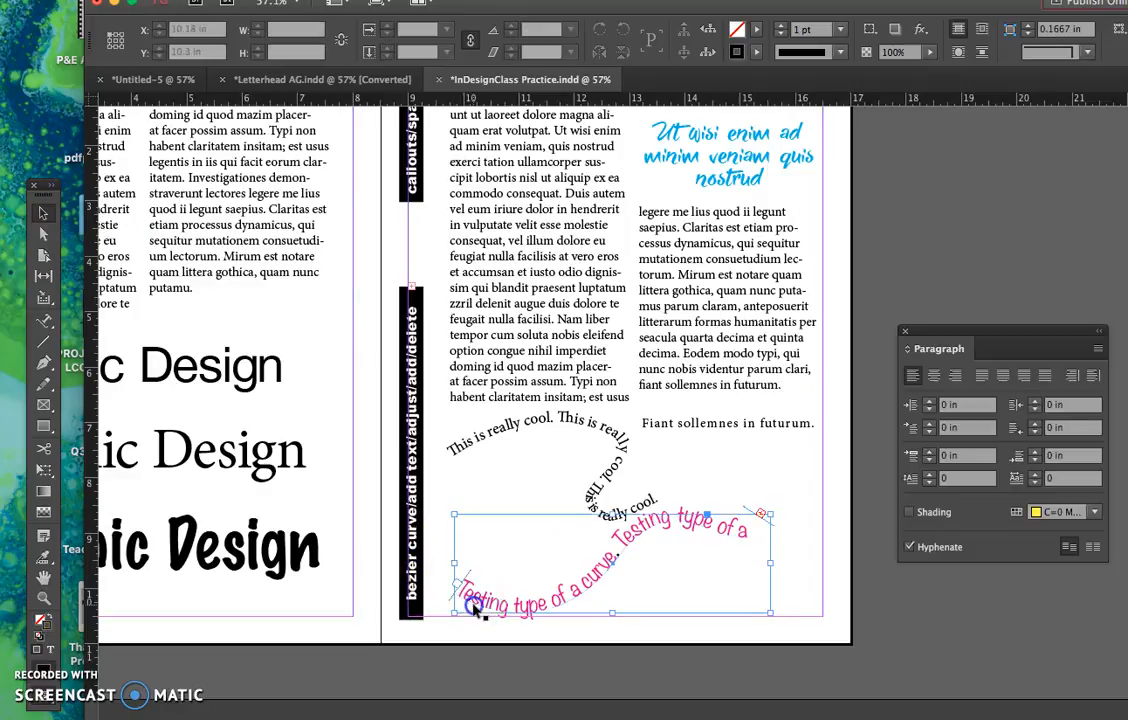
pyautogui.click(455, 572)
pyautogui.moveTo(456, 566); pyautogui.dragTo(443, 565)
pyautogui.moveTo(770, 565); pyautogui.dragTo(824, 567)
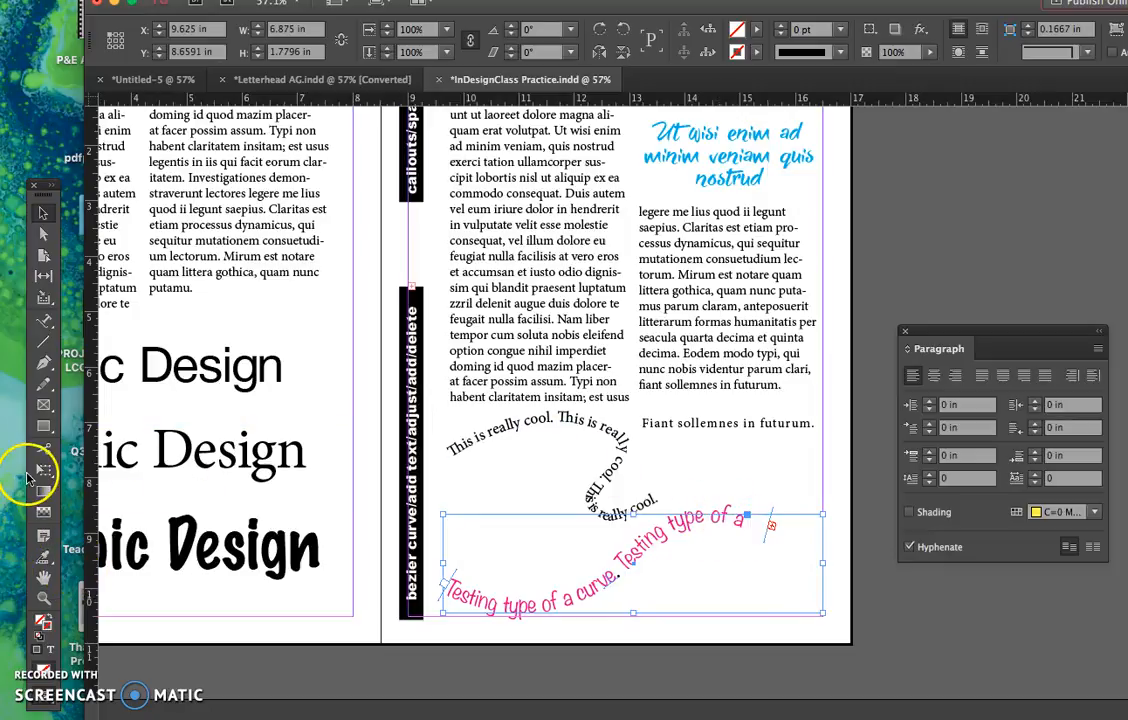
# - Add an anchor point at the lowest part of the dip in the pink curve's first half, and deselect the path
pyautogui.click(44, 366)
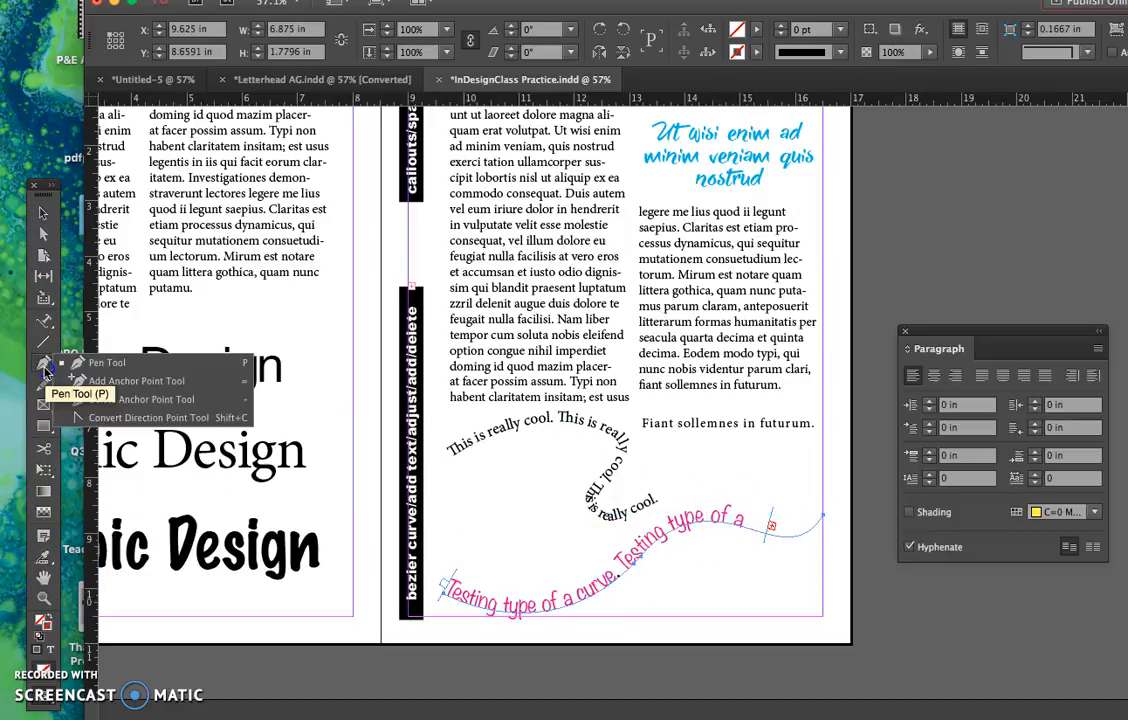
pyautogui.click(155, 389)
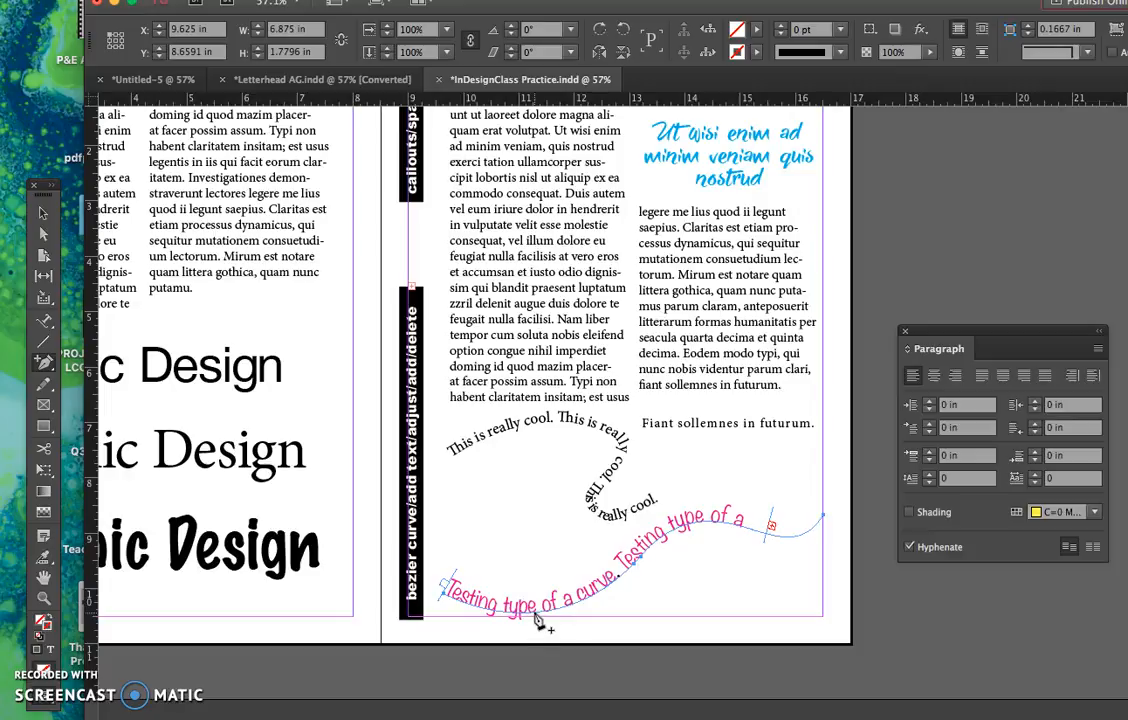
pyautogui.click(43, 233)
pyautogui.click(551, 640)
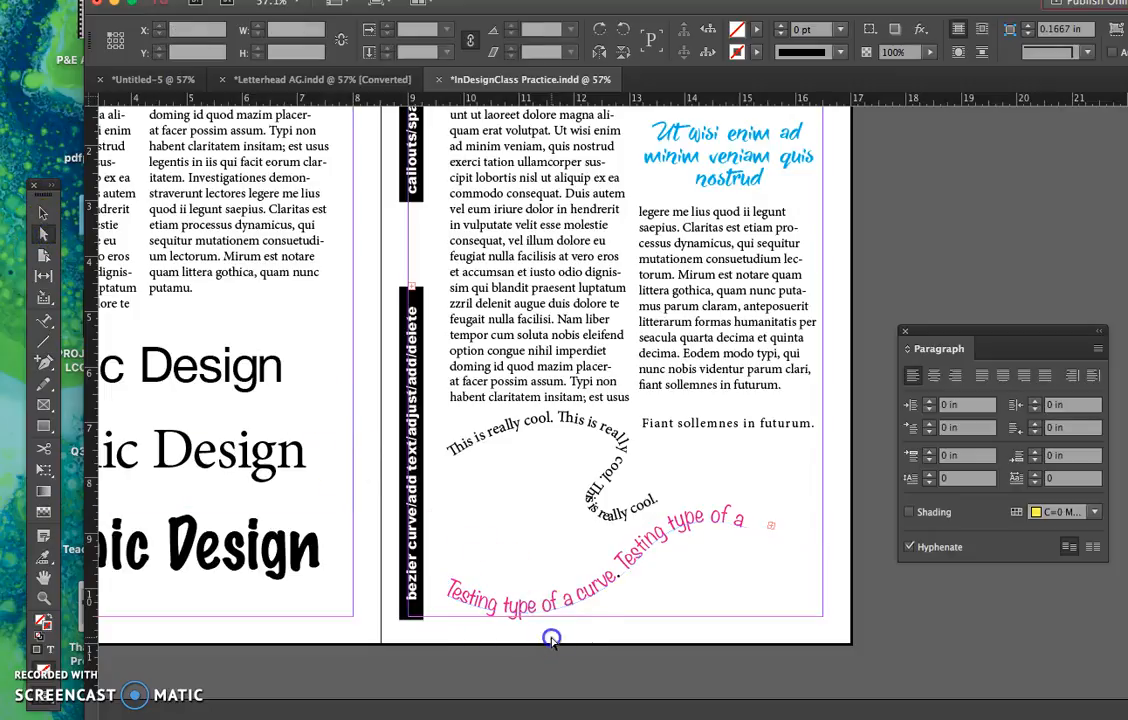
# - Raise the added anchor point to about X 10.66 in, Y 8.04 in and lengthen its direction handle toward the path's end
pyautogui.click(535, 613)
pyautogui.moveTo(535, 613); pyautogui.dragTo(519, 523)
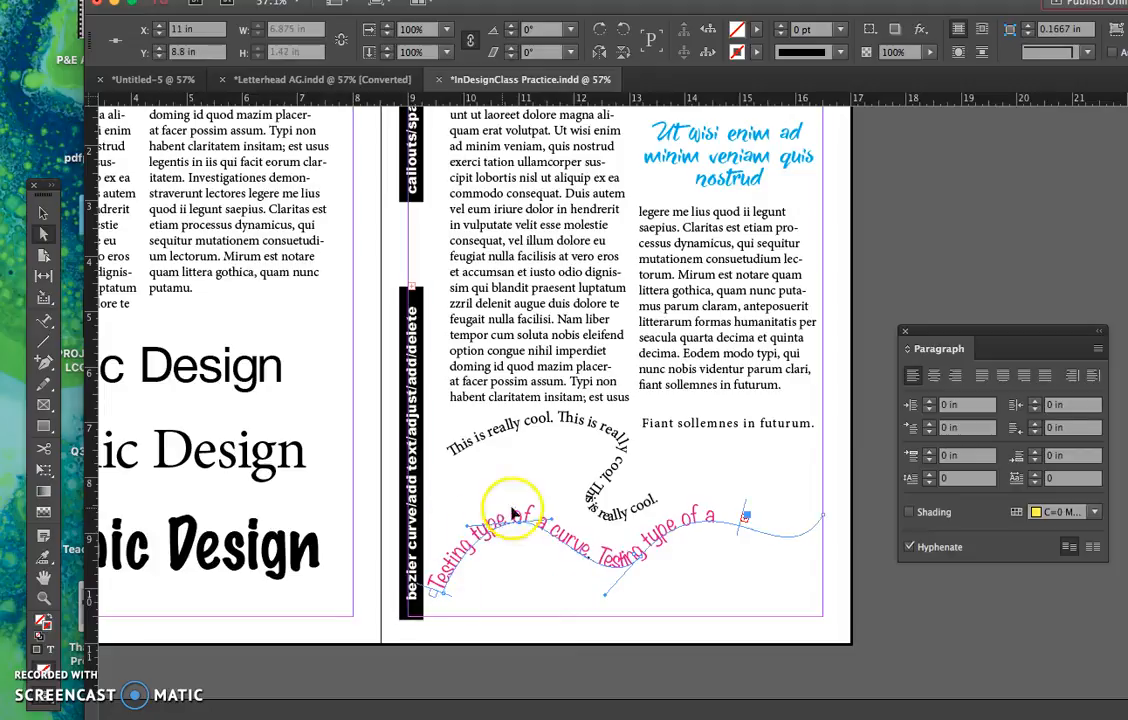
pyautogui.moveTo(551, 519); pyautogui.dragTo(605, 514)
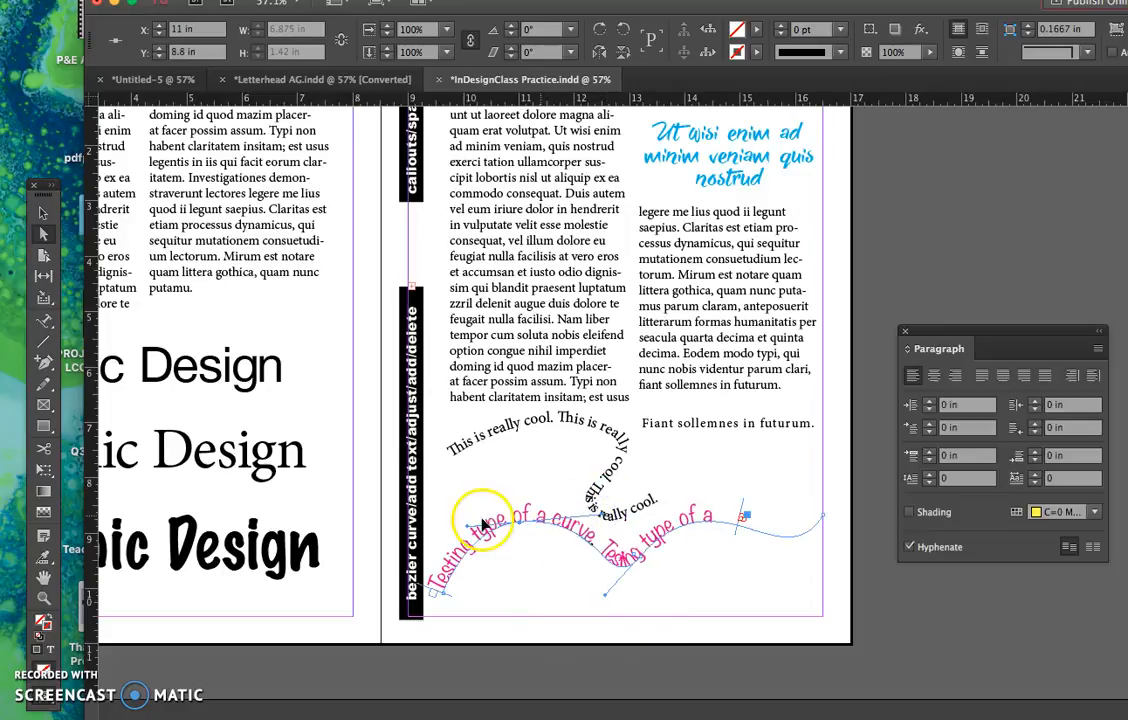
pyautogui.moveTo(519, 521); pyautogui.dragTo(502, 485)
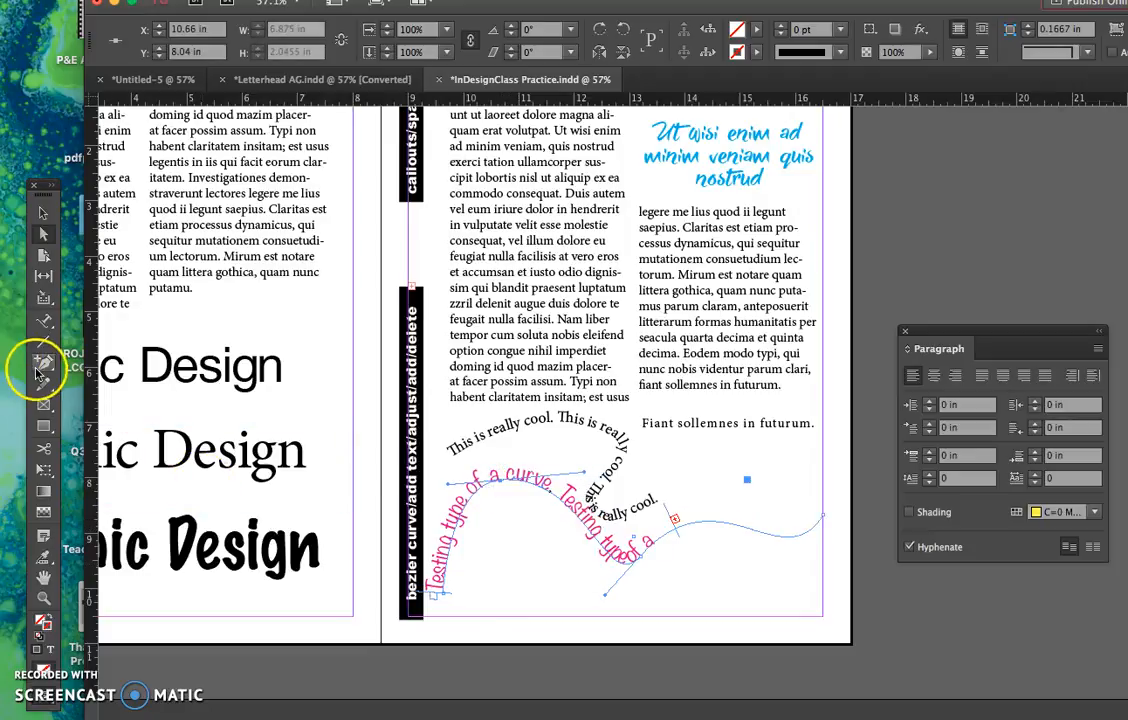
# - Delete the pink curve's middle anchor point and lower the remaining interior anchor to about X 11 in, Y 9.54 in
pyautogui.moveTo(43, 369); pyautogui.dragTo(155, 400)
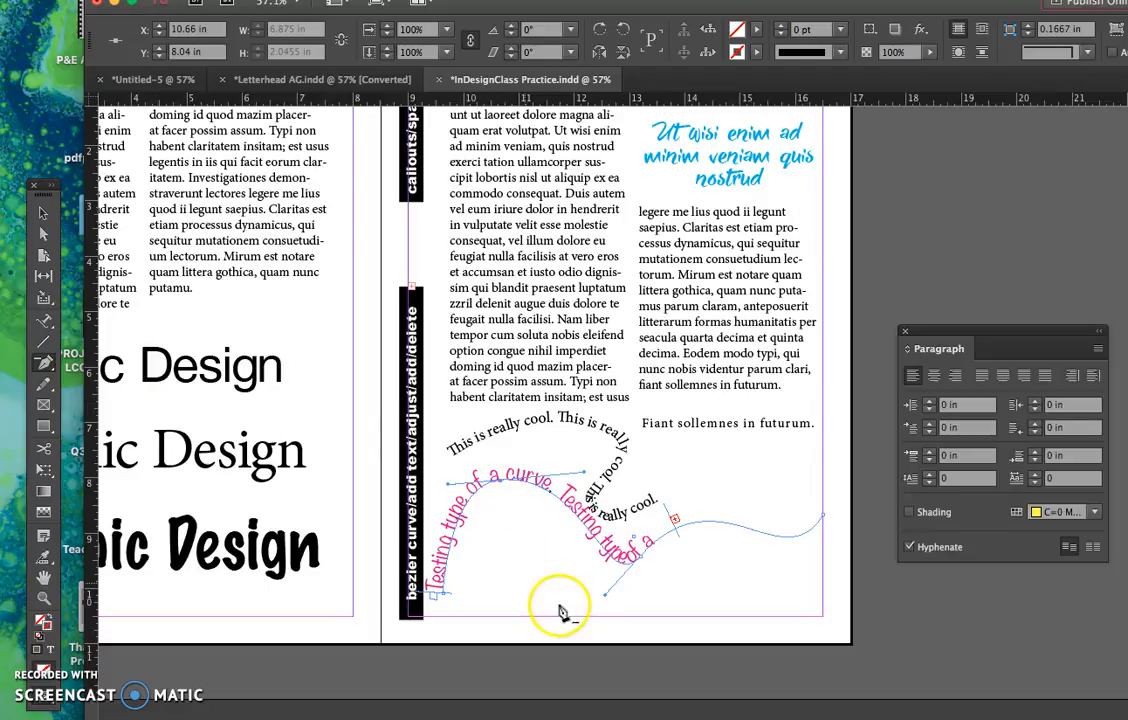
pyautogui.click(641, 562)
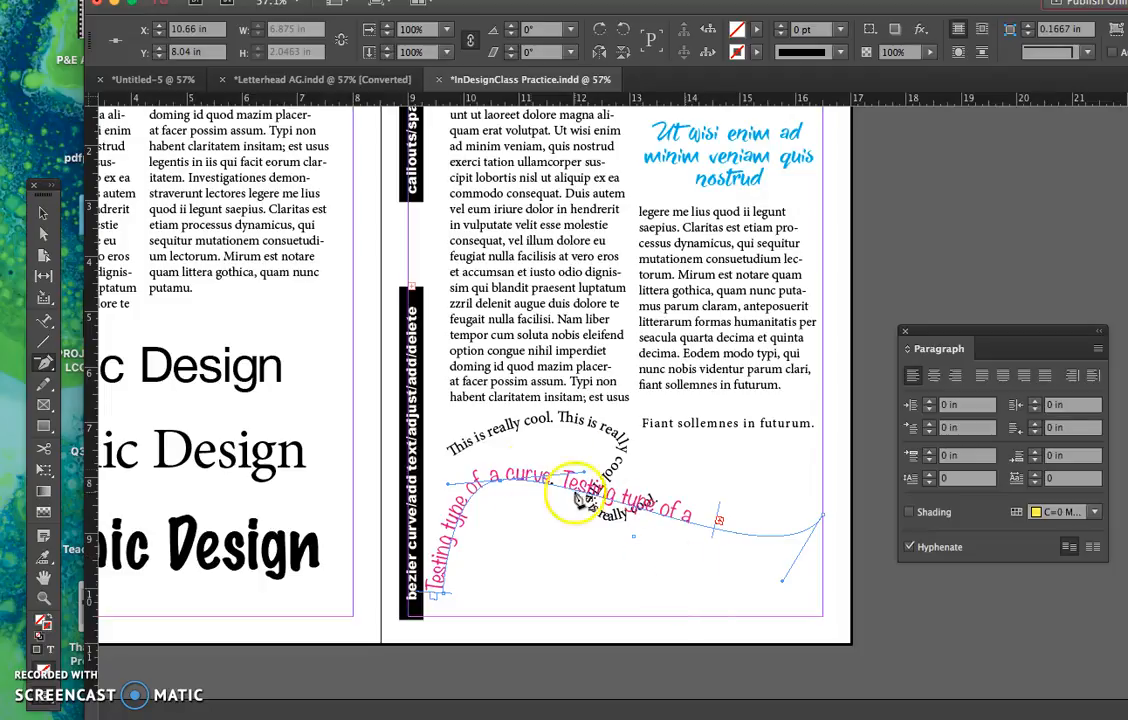
pyautogui.click(43, 233)
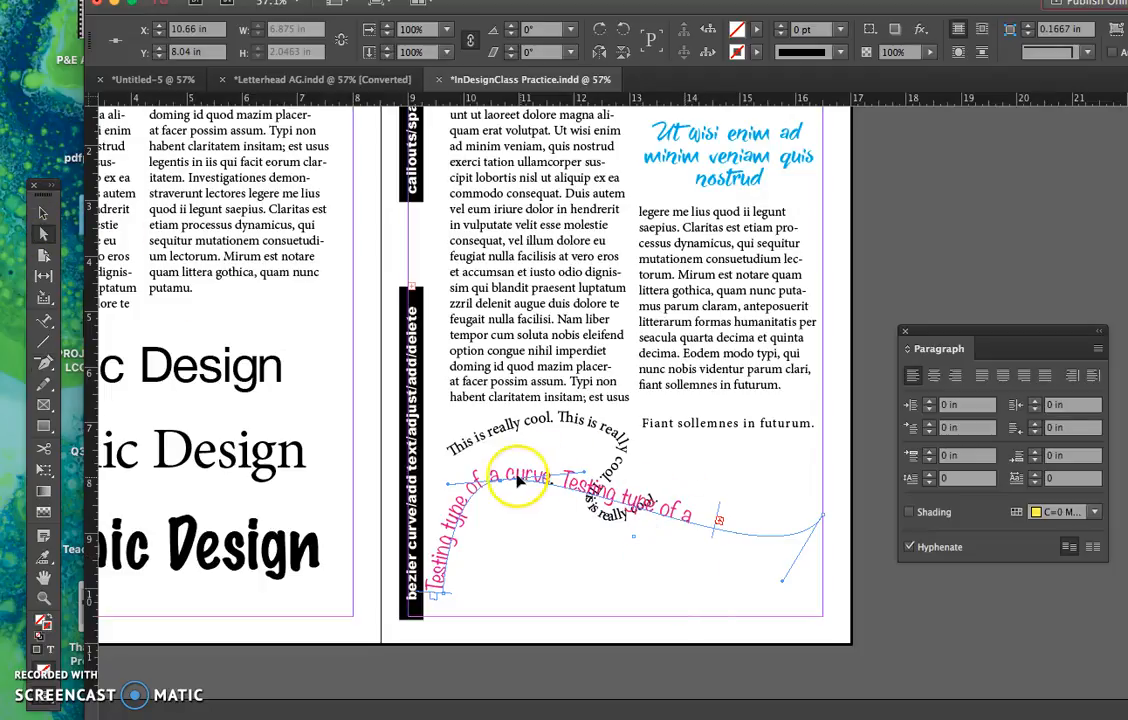
pyautogui.moveTo(500, 479); pyautogui.dragTo(516, 559)
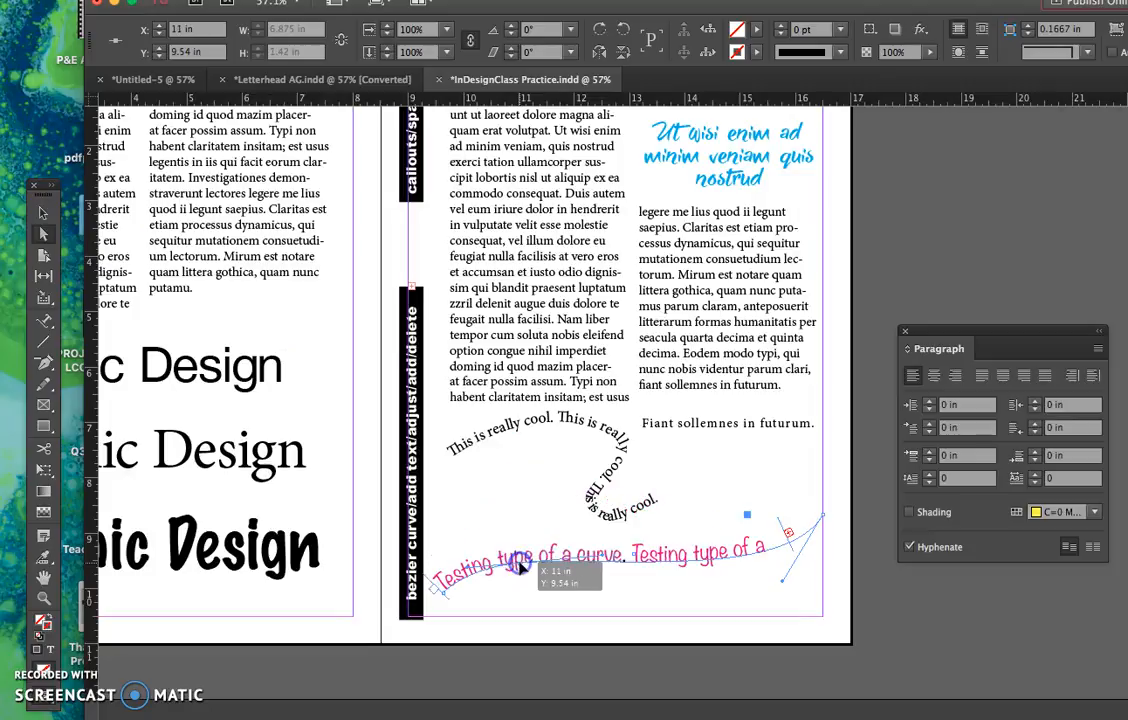
pyautogui.click(765, 513)
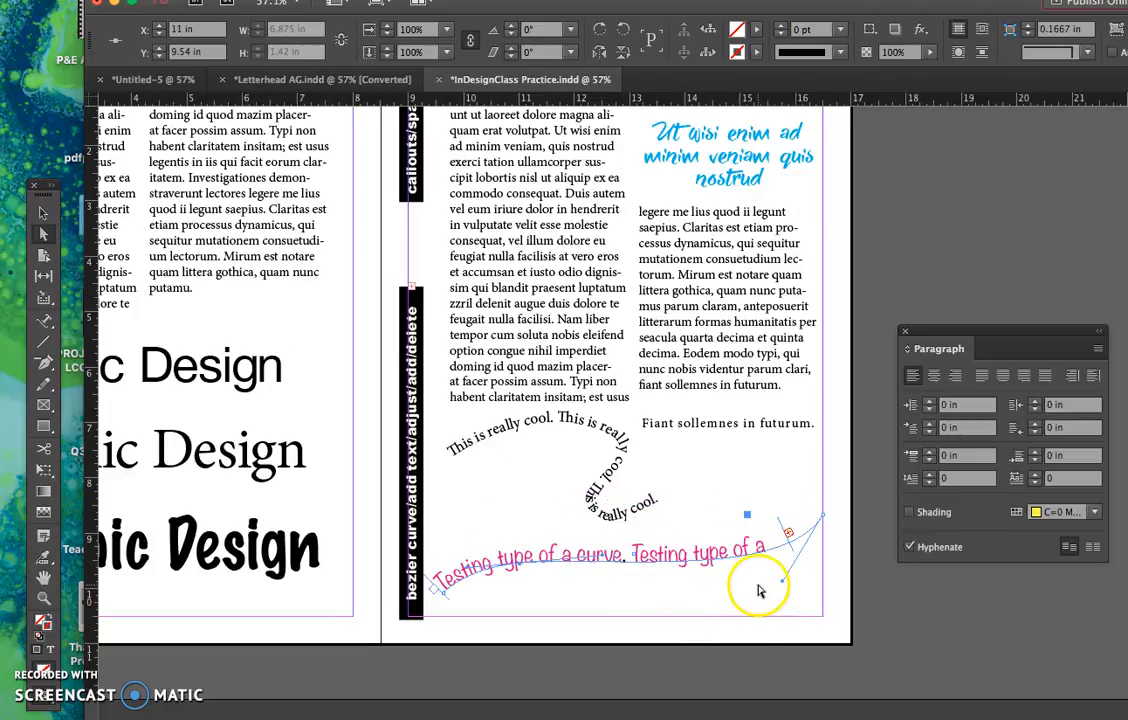
# - Raise the interior anchor to about X 10.56 in, Y 7.68 in and move the path's end point to about X 13.875 in, Y 10.16 in
pyautogui.click(45, 368)
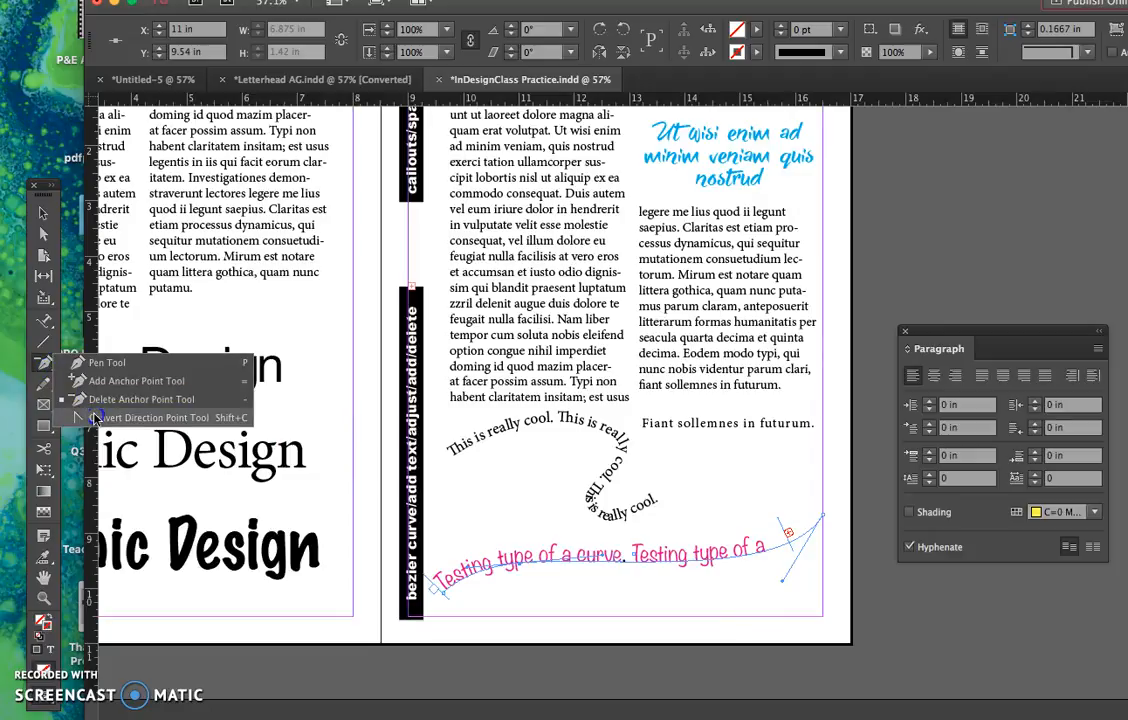
pyautogui.click(95, 418)
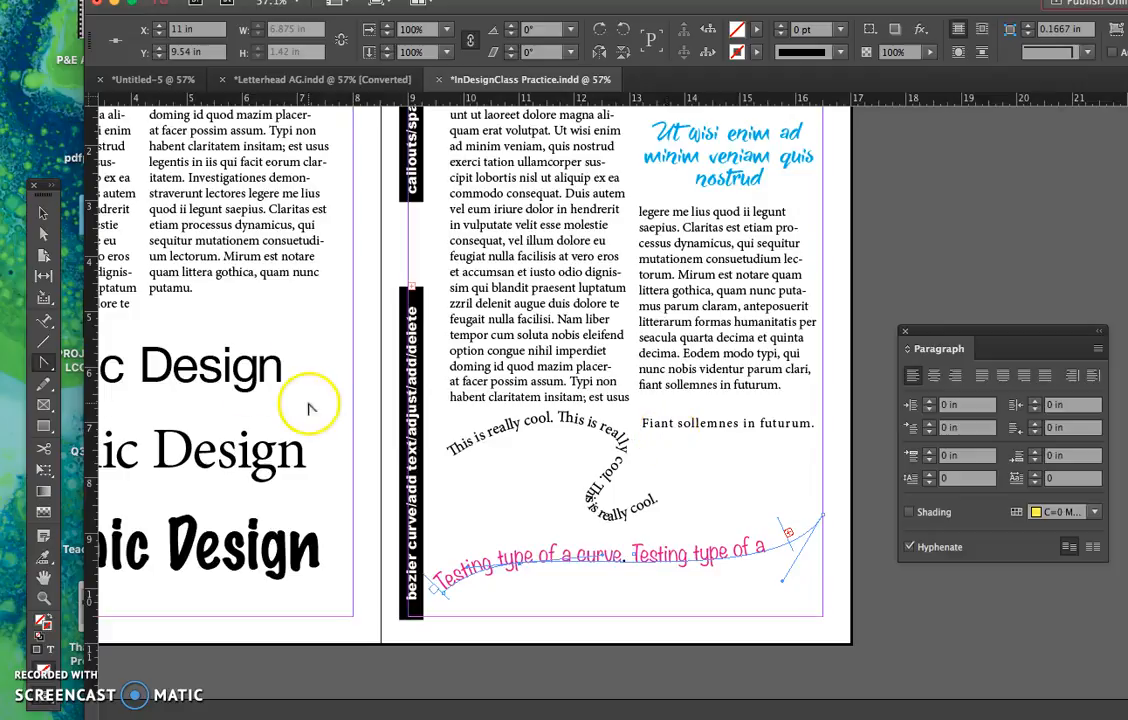
pyautogui.click(40, 236)
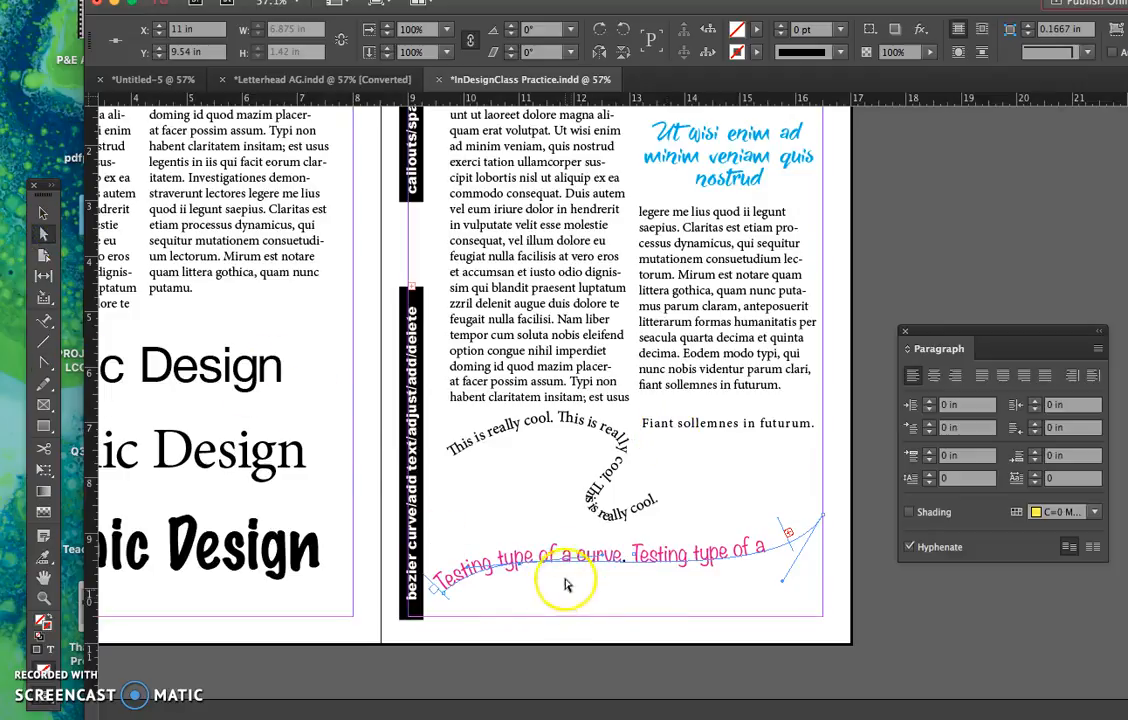
pyautogui.moveTo(518, 570); pyautogui.dragTo(494, 466)
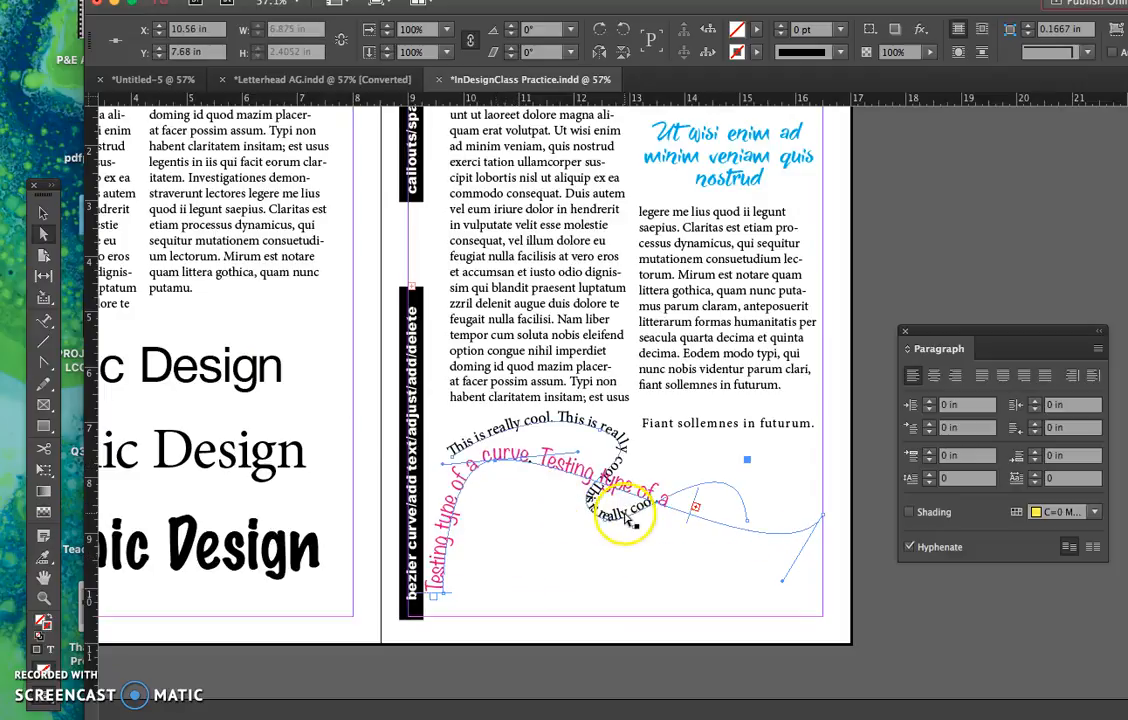
pyautogui.click(800, 527)
pyautogui.moveTo(800, 527); pyautogui.dragTo(678, 598)
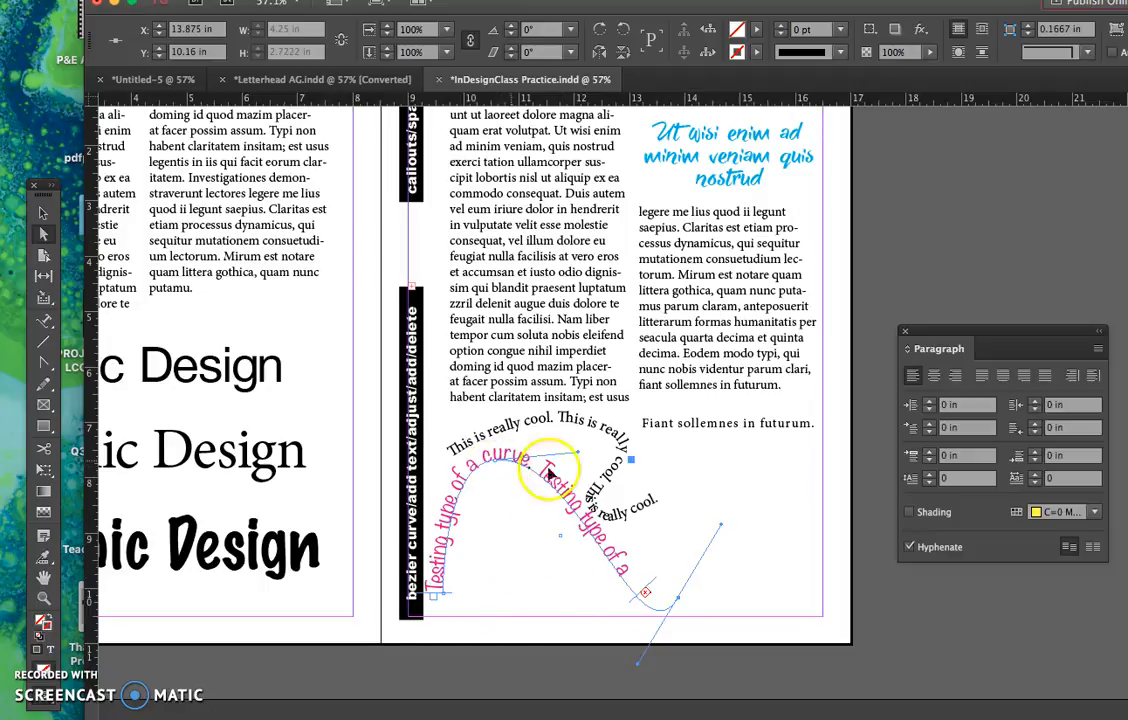
pyautogui.moveTo(572, 458)
pyautogui.mouseDown()
pyautogui.moveTo(522, 531)
pyautogui.moveTo(517, 461)
pyautogui.moveTo(583, 459)
pyautogui.mouseUp()
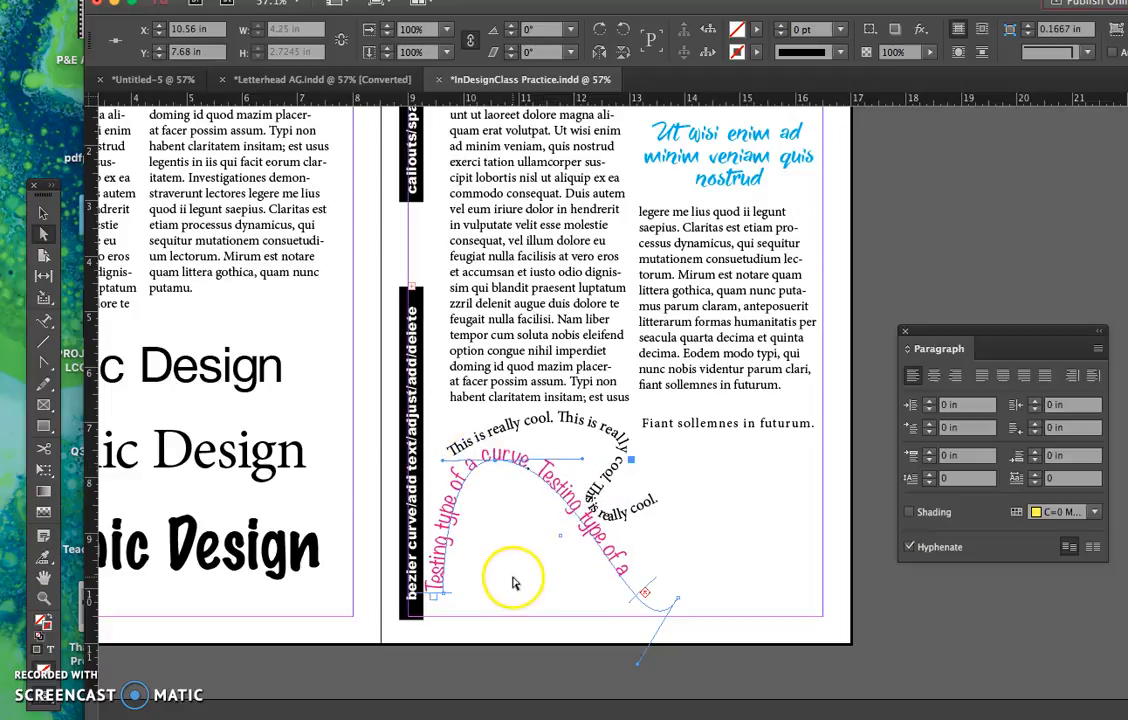
# - Convert the smooth anchor at the pink curve's peak into a corner point with the Convert Direction Point tool, and deselect the path
pyautogui.click(46, 367)
pyautogui.moveTo(48, 372); pyautogui.dragTo(90, 420)
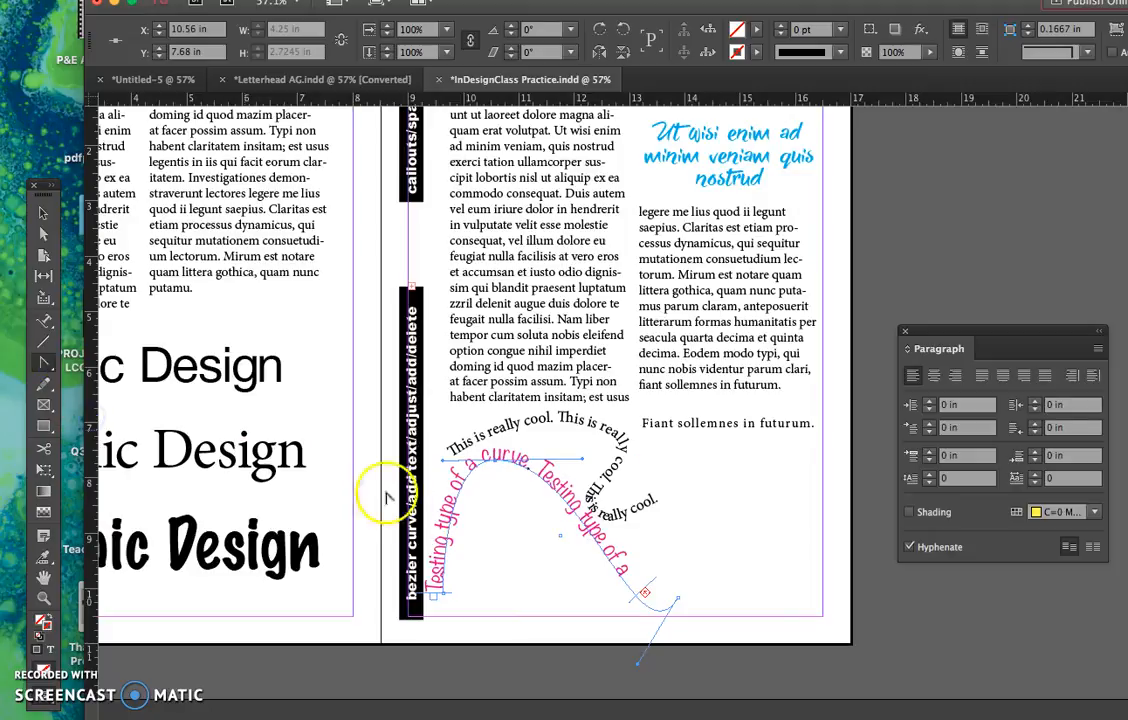
pyautogui.click(497, 463)
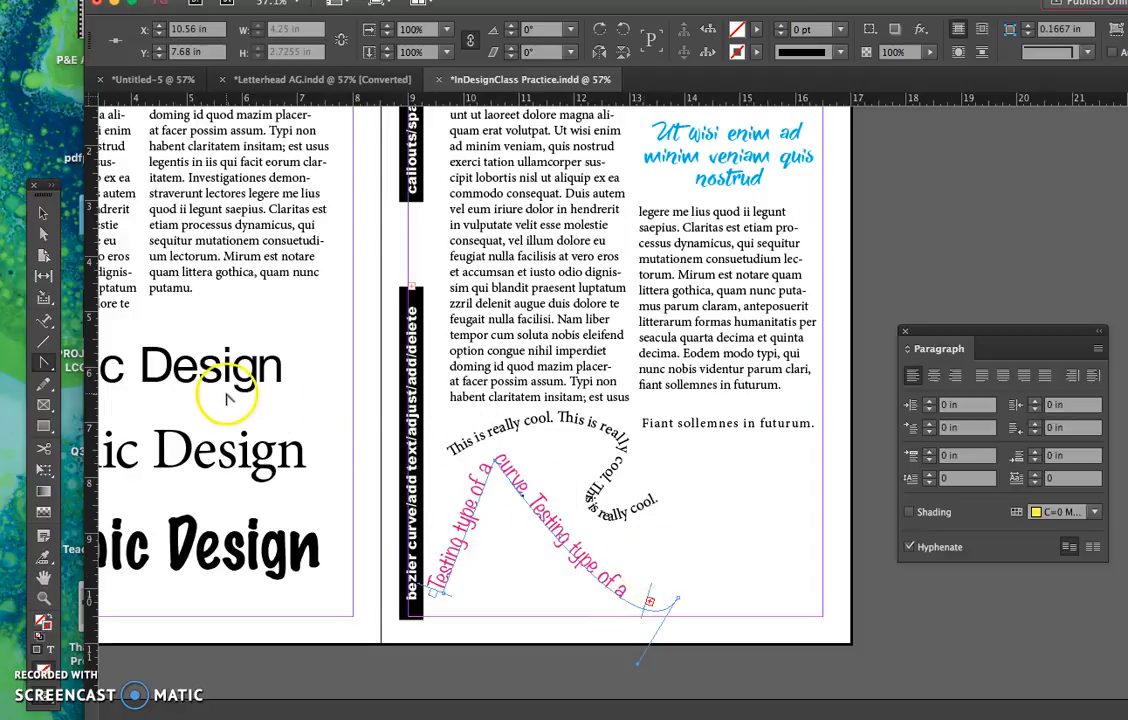
pyautogui.click(45, 215)
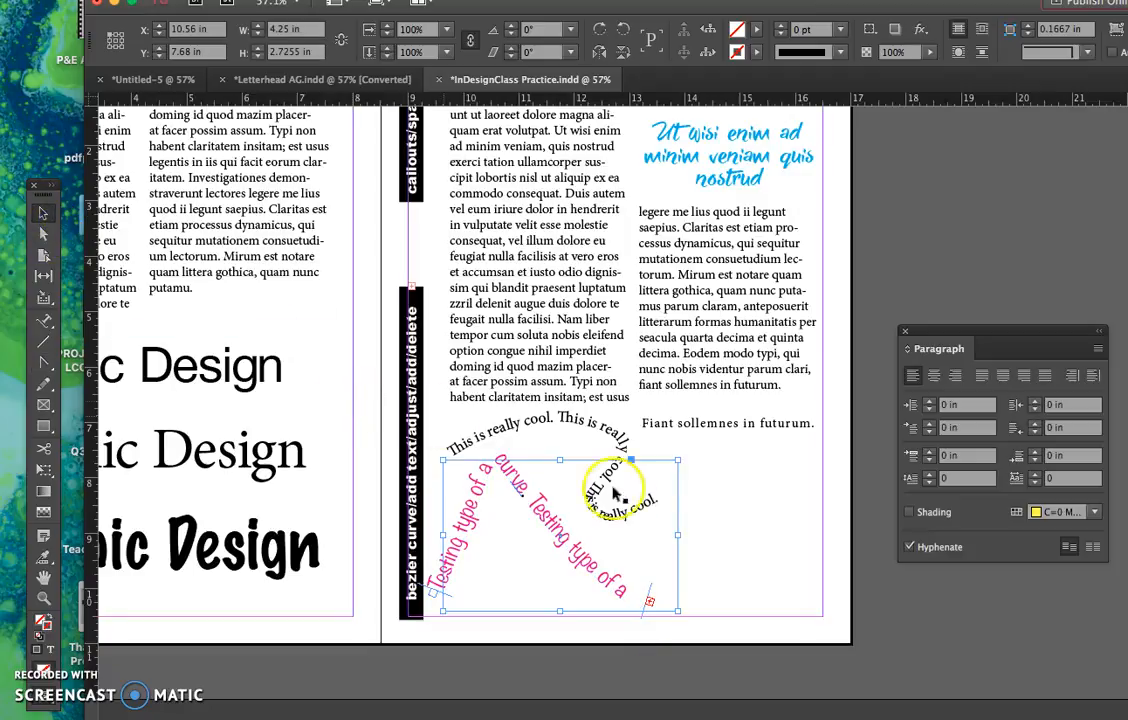
pyautogui.click(738, 525)
# - Review the two-page spread with its columns, kerning, callouts and curved text samples
pyautogui.scroll(2, 698, 530)
pyautogui.scroll(3, 698, 530)
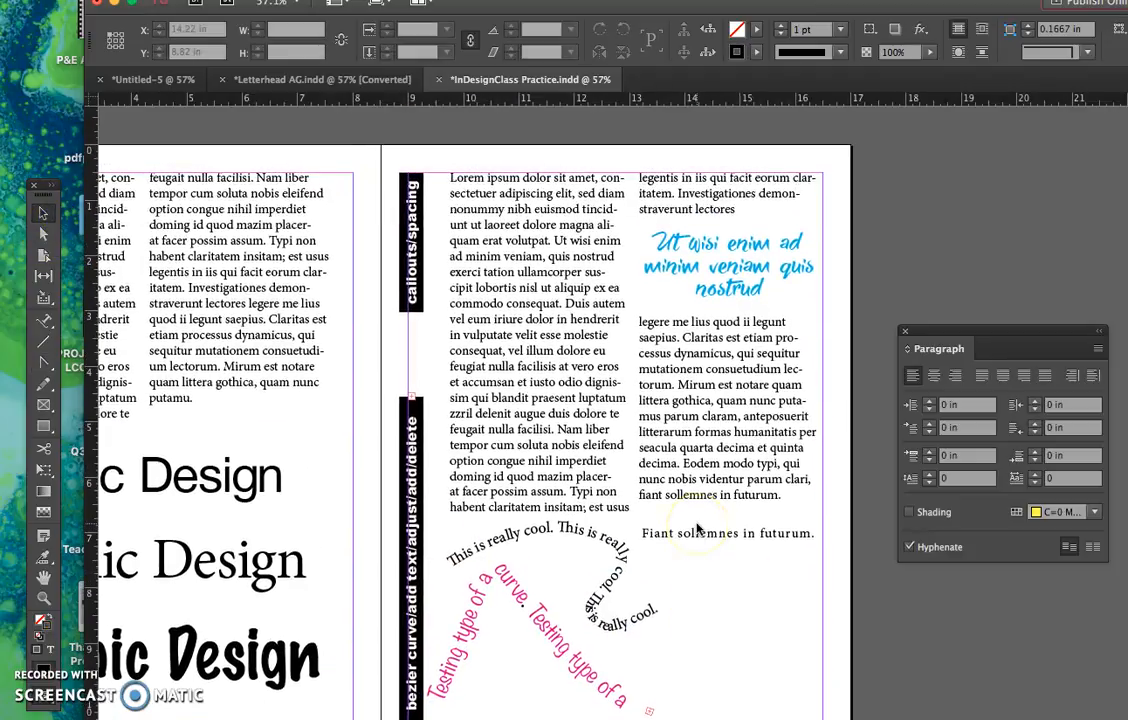
pyautogui.hscroll(-5, 698, 530)
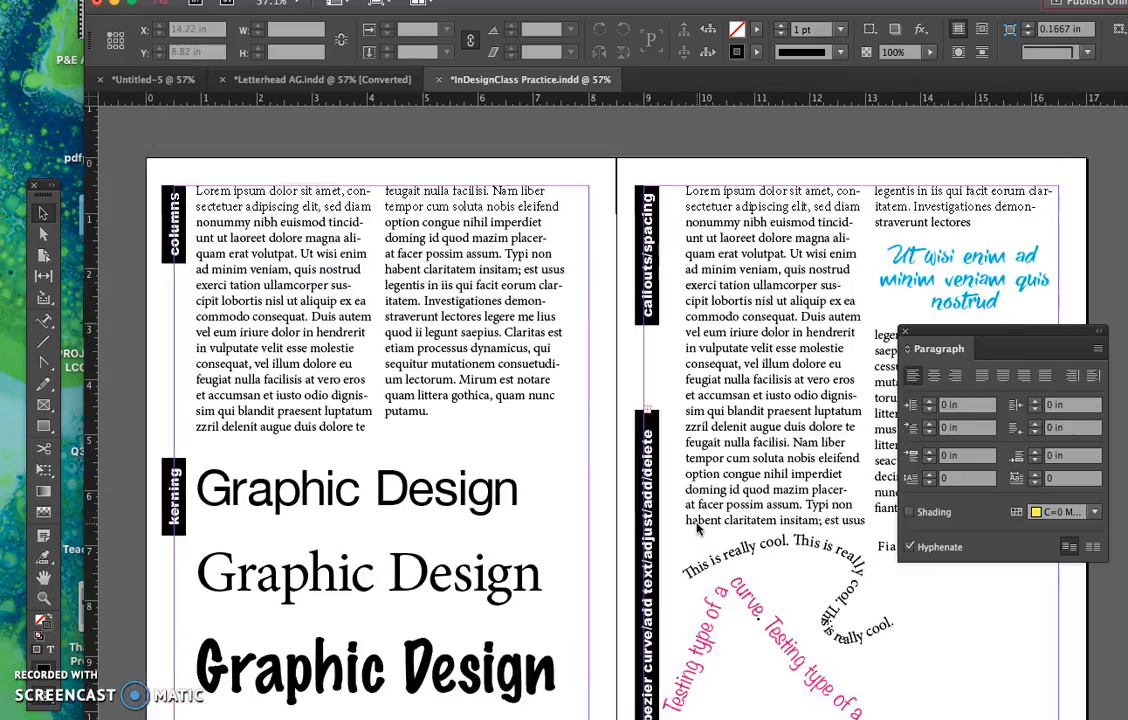
pyautogui.hscroll(1, 698, 530)
pyautogui.scroll(-1, 698, 530)
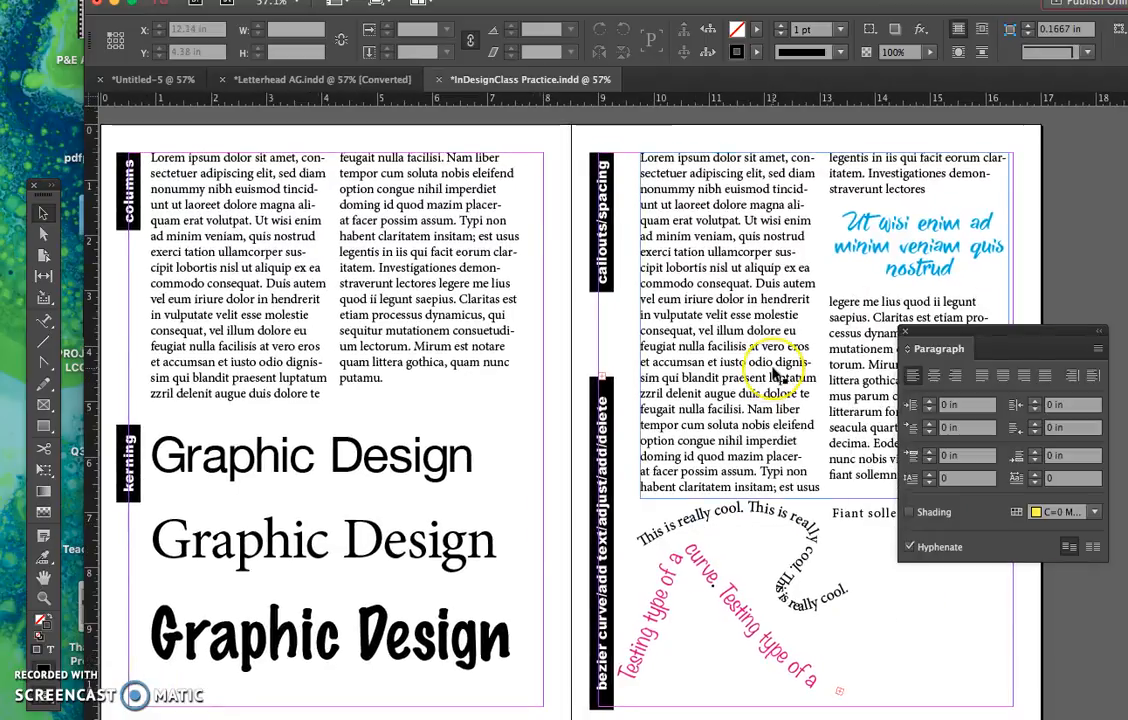
pyautogui.hscroll(2, 776, 374)
pyautogui.scroll(-2, 776, 374)
pyautogui.scroll(2, 776, 374)
pyautogui.hscroll(1, 776, 374)
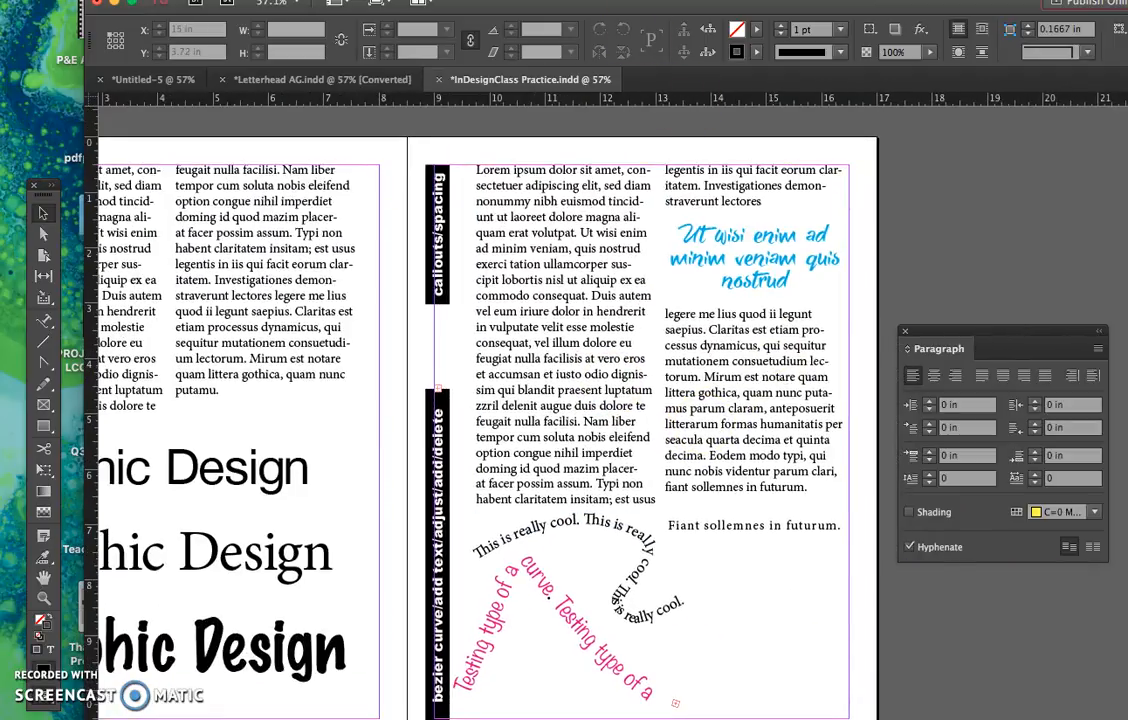
# - Show the Pages panel, add page 4 based on A-Master after the 2-3 spread, and bring the new page into view
pyautogui.click(443, 0)
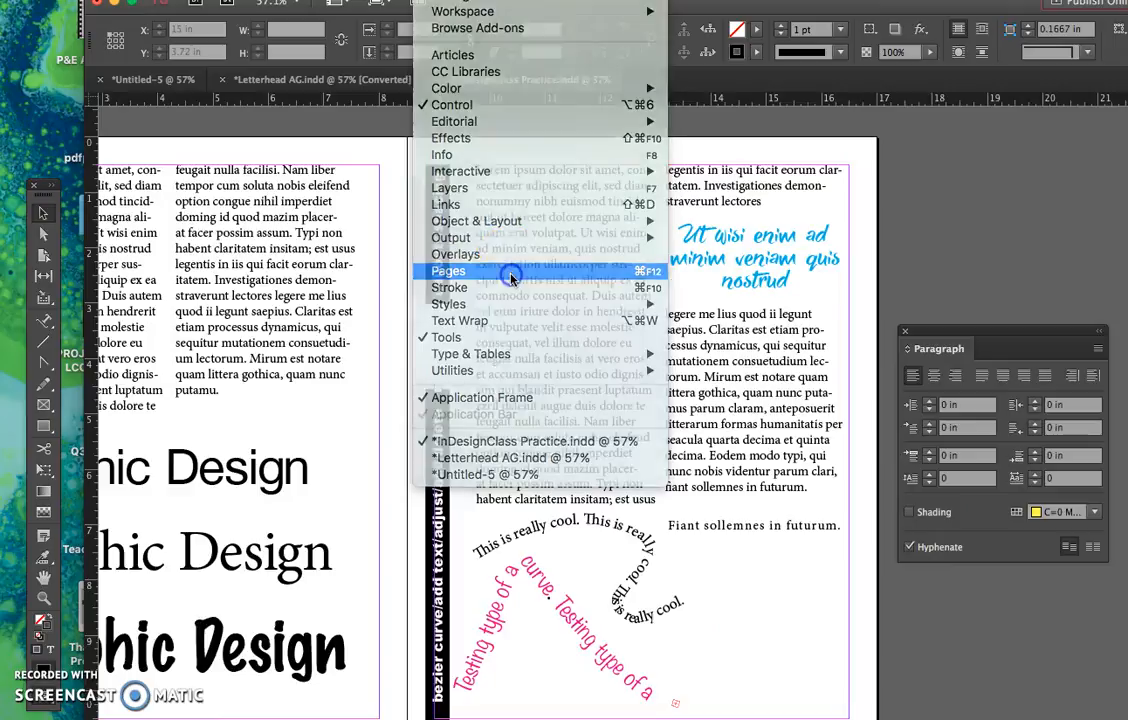
pyautogui.click(510, 274)
pyautogui.moveTo(870, 160); pyautogui.dragTo(1055, 140)
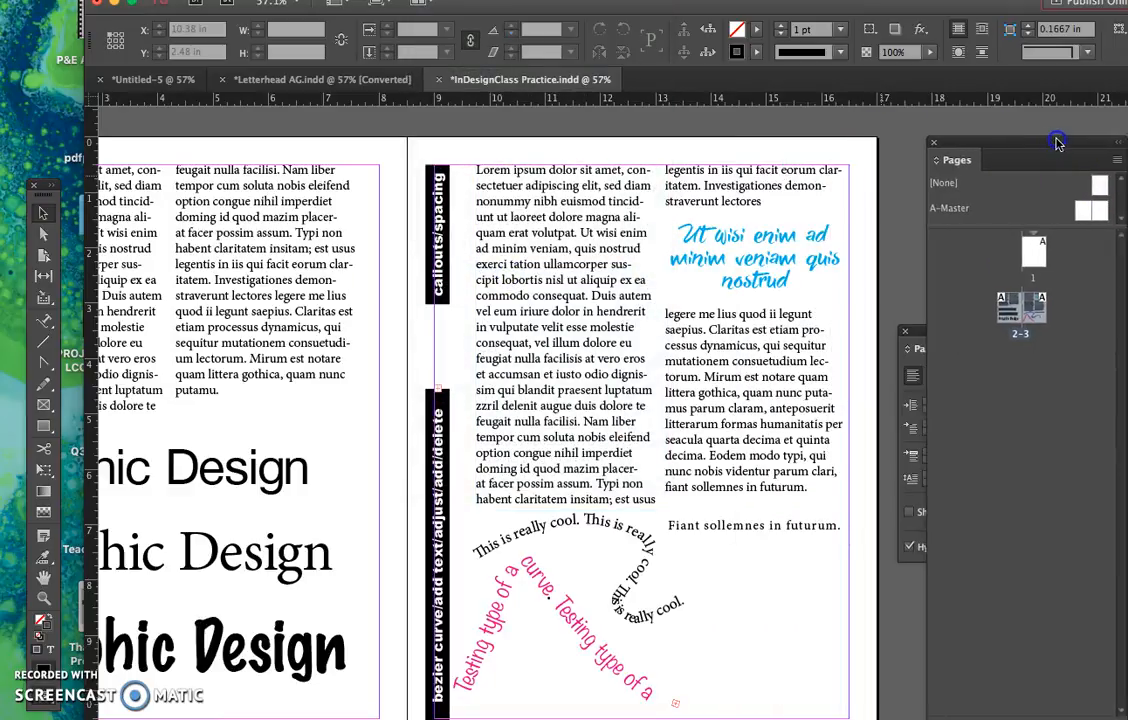
pyautogui.moveTo(1088, 210); pyautogui.dragTo(1005, 362)
pyautogui.click(672, 383)
pyautogui.scroll(-2, 672, 387)
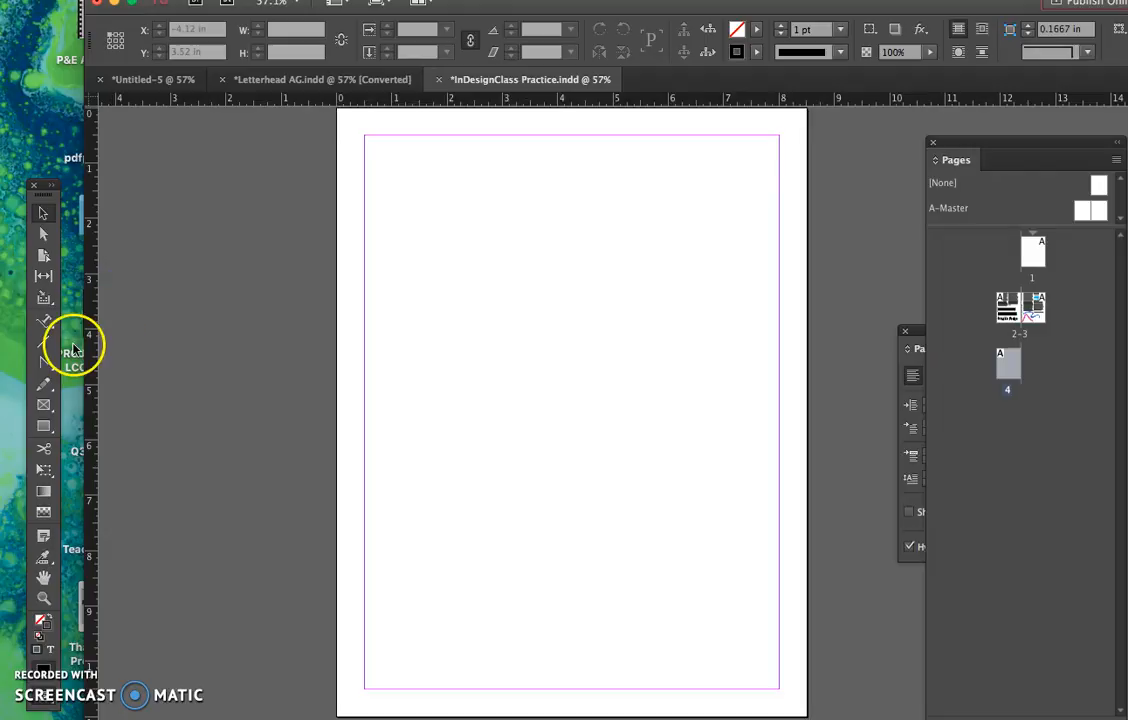
# - Draw a rectangle frame about 8.5 in by 10.86 in over page 4 and fill it with green C=75 M=5 Y=100 K=0
pyautogui.click(45, 405)
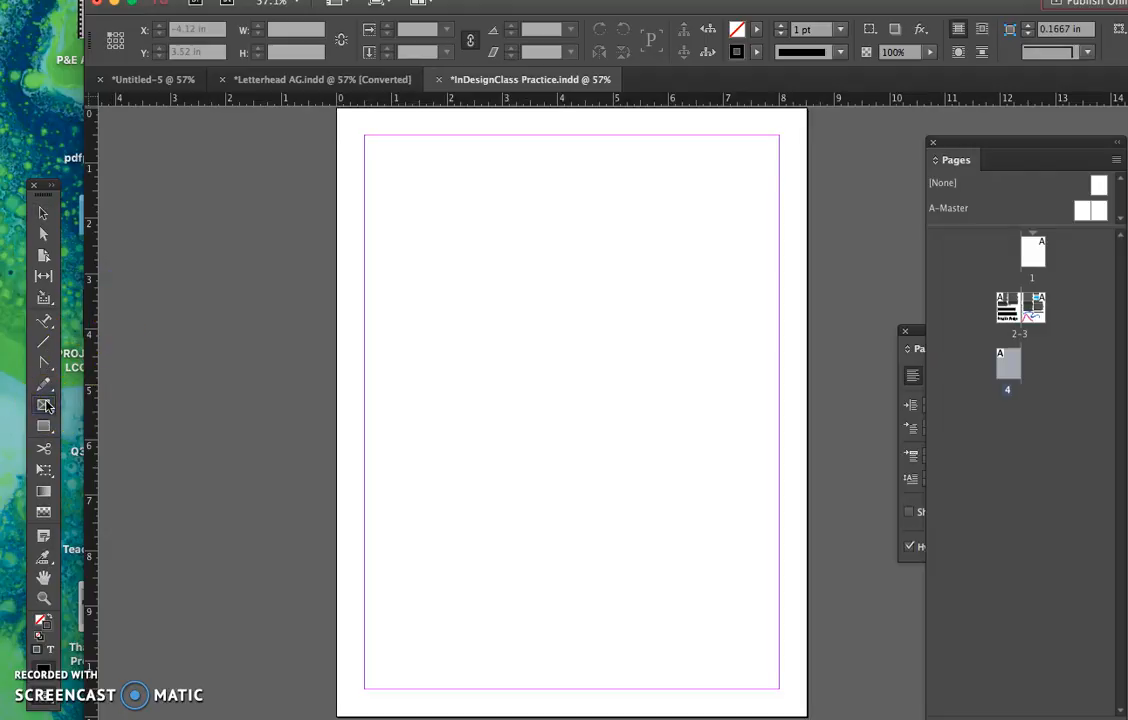
pyautogui.moveTo(340, 113); pyautogui.dragTo(808, 710)
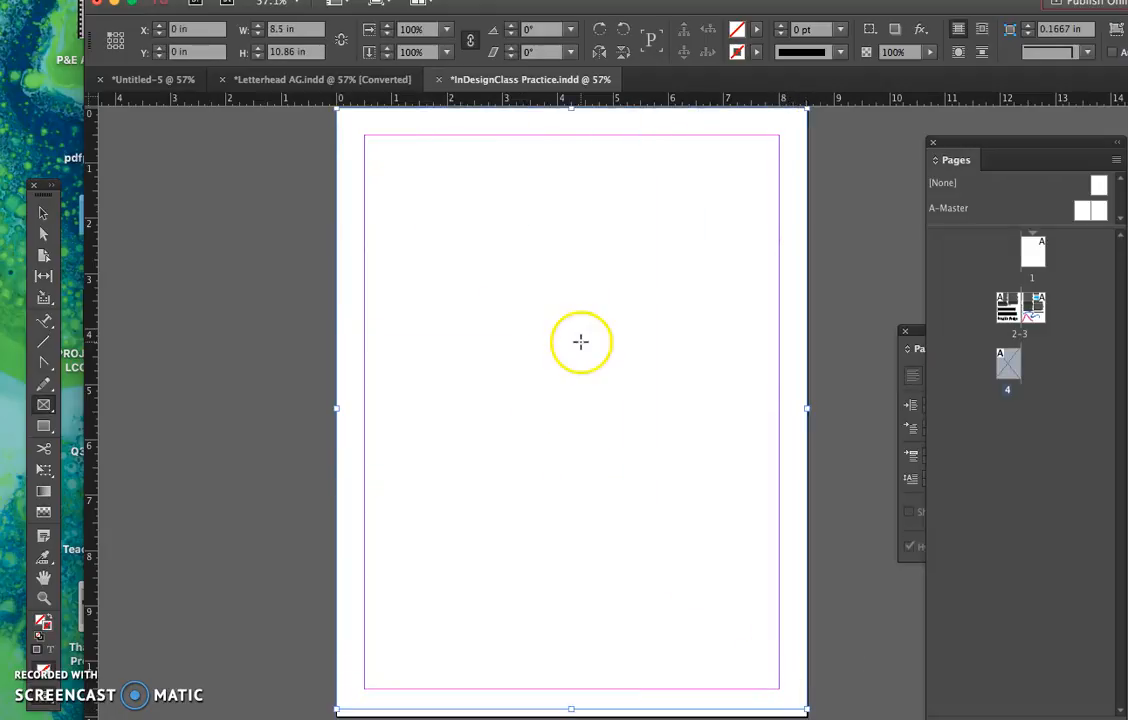
pyautogui.click(756, 29)
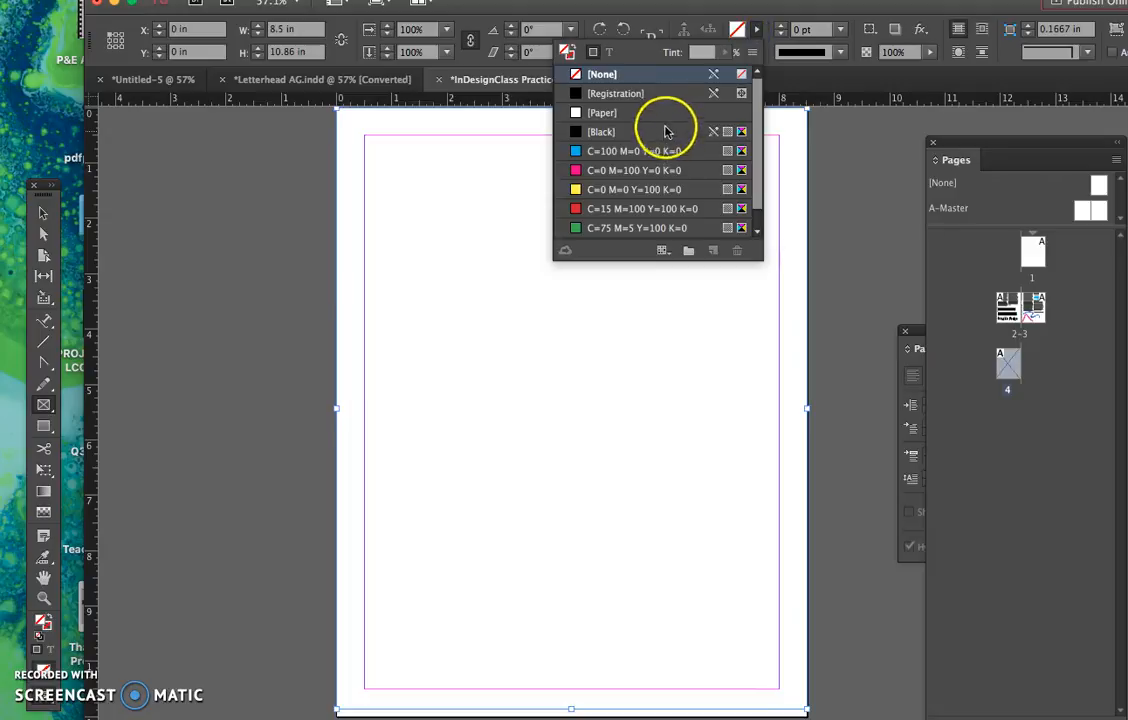
pyautogui.scroll(-1, 645, 210)
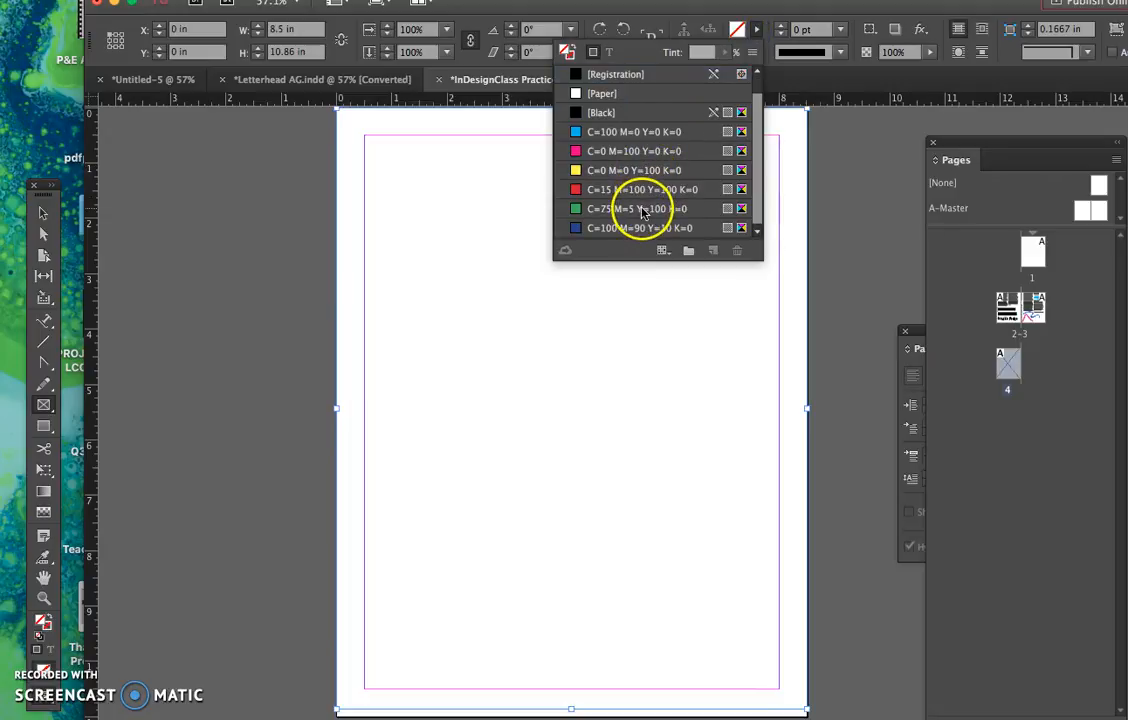
pyautogui.click(634, 229)
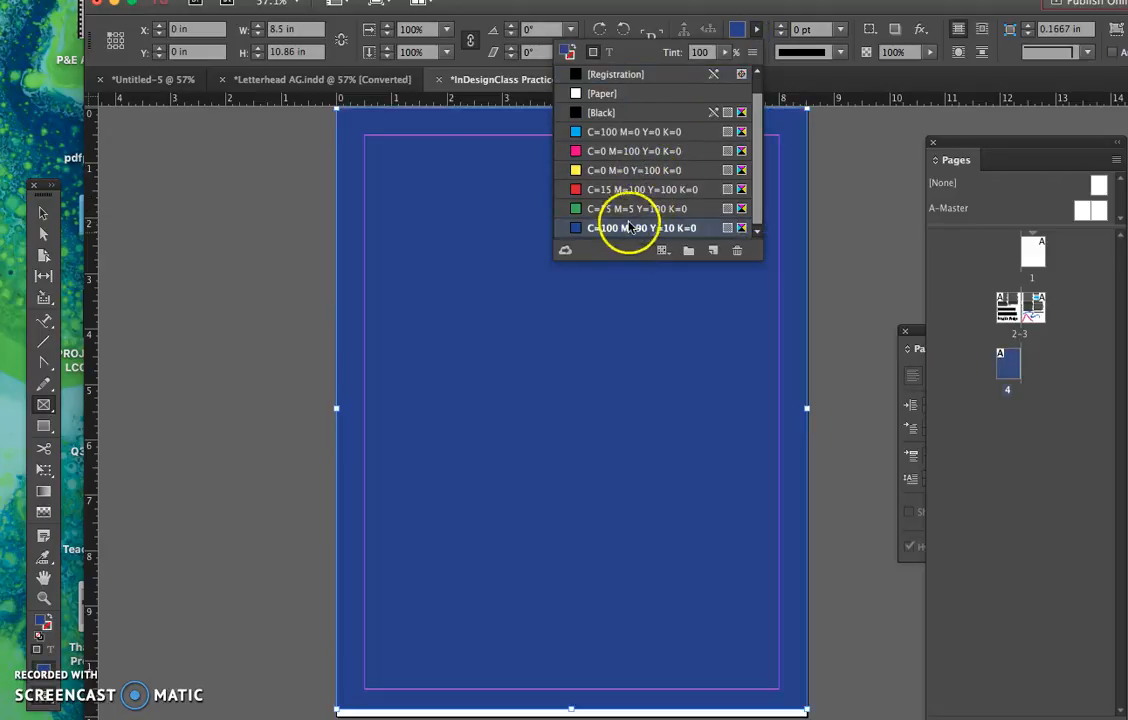
pyautogui.click(629, 211)
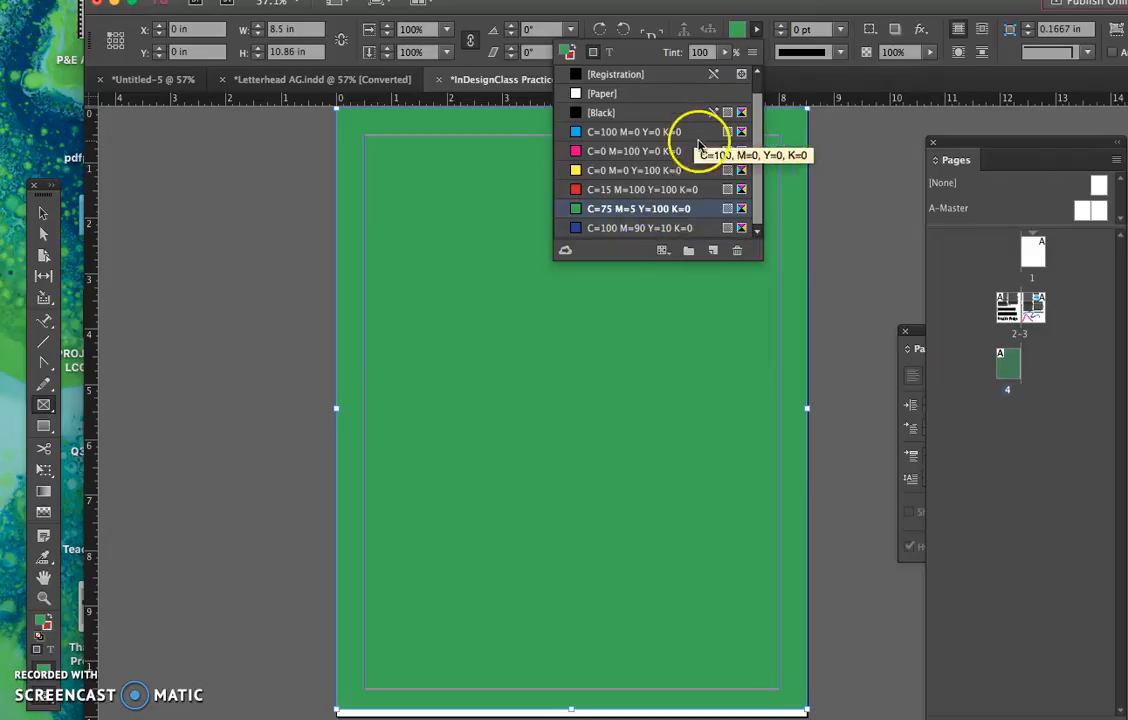
pyautogui.click(266, 182)
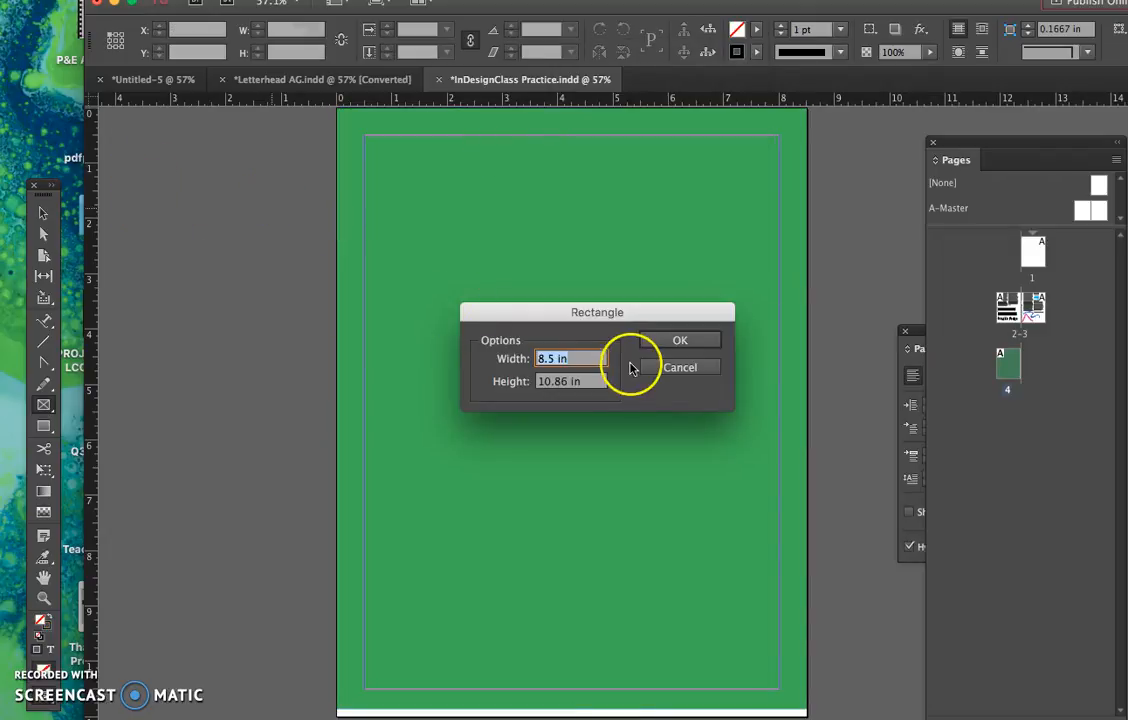
pyautogui.click(660, 367)
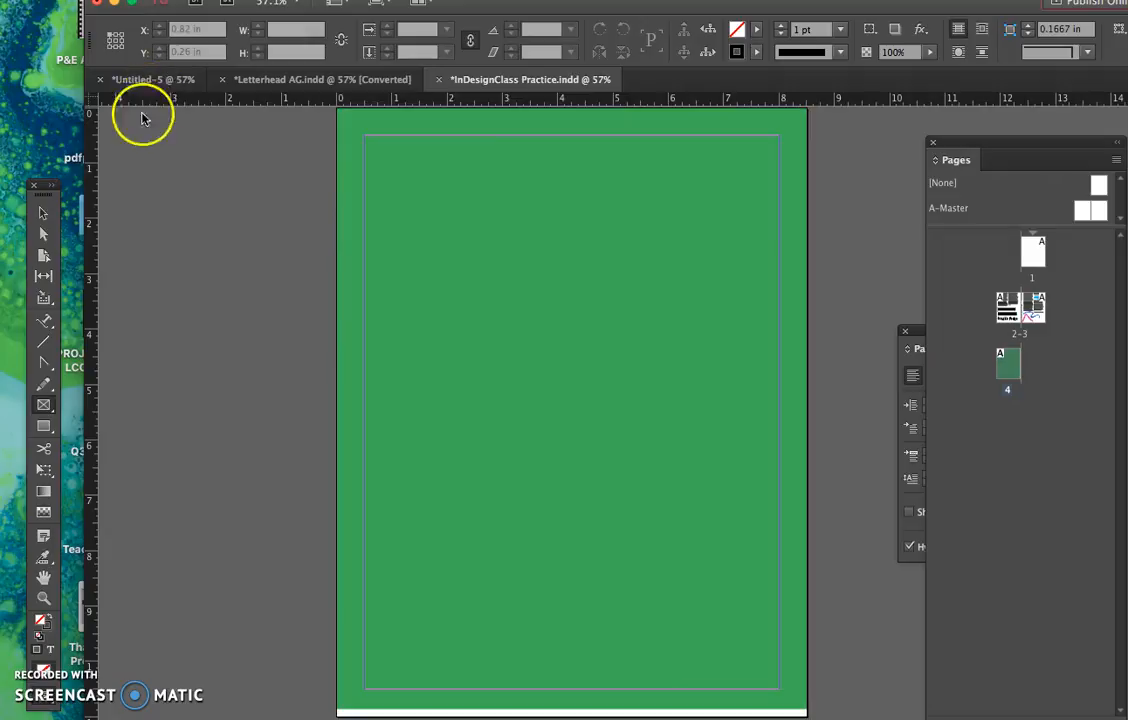
# - Narrow the green rectangle to about 2.16 in against the page's right edge and place a duplicate at about X 0.42 in
pyautogui.click(43, 212)
pyautogui.click(384, 309)
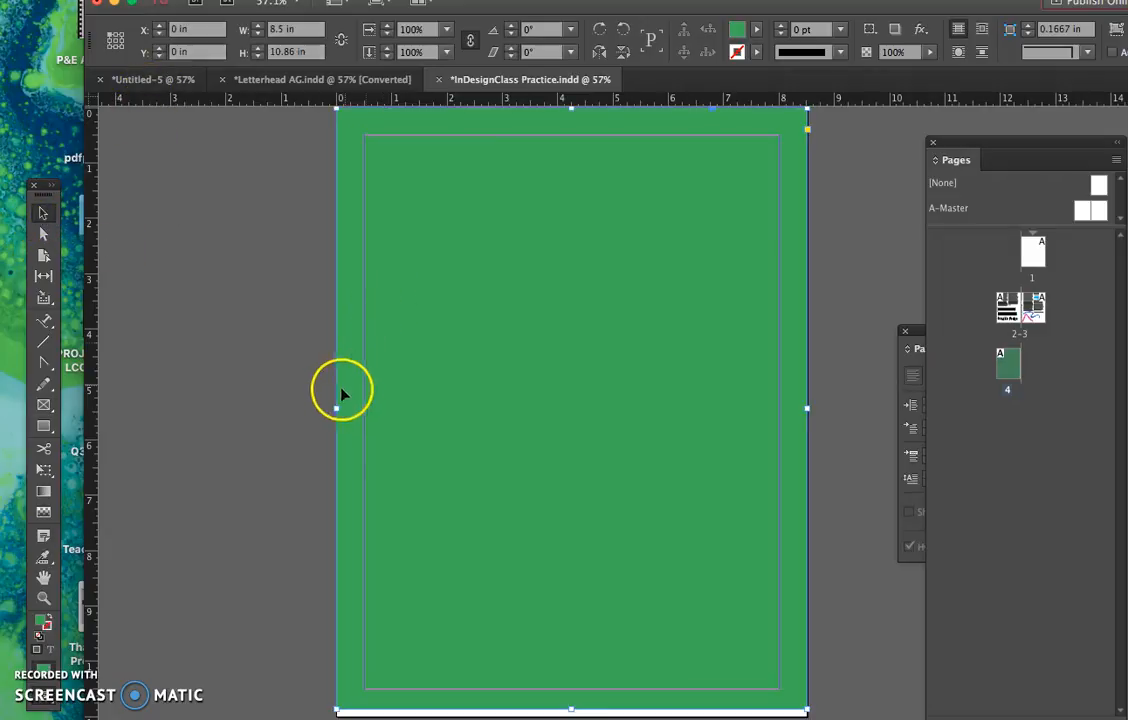
pyautogui.moveTo(338, 410); pyautogui.dragTo(687, 407)
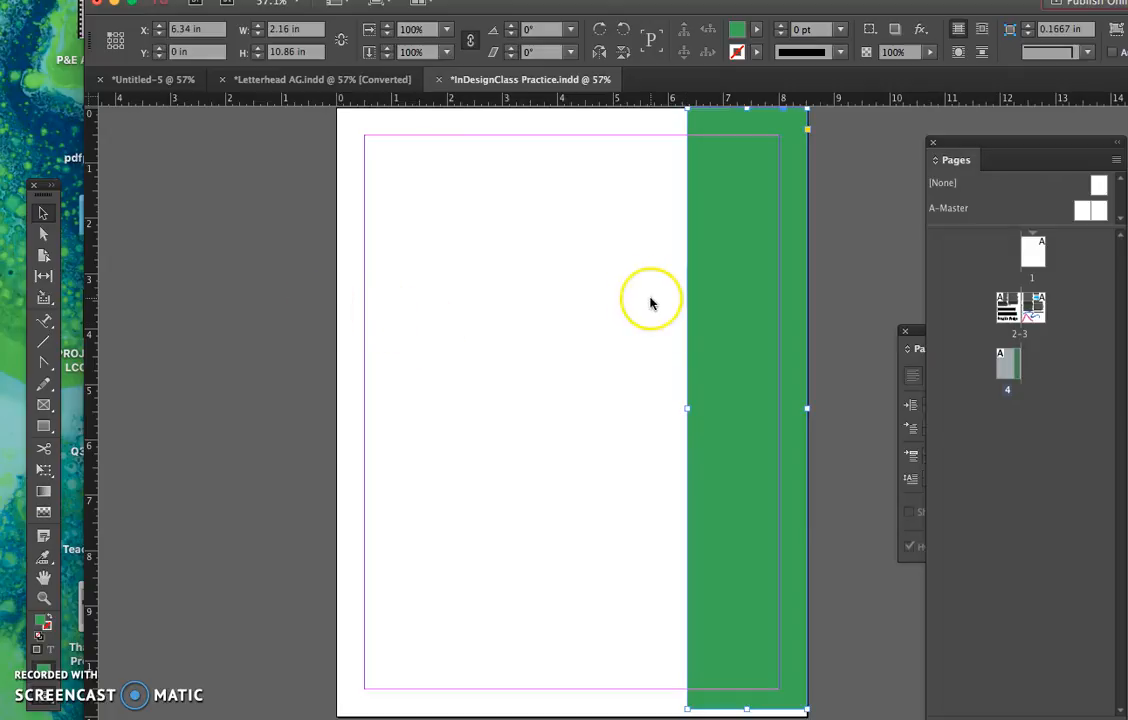
pyautogui.moveTo(650, 303); pyautogui.dragTo(404, 317)
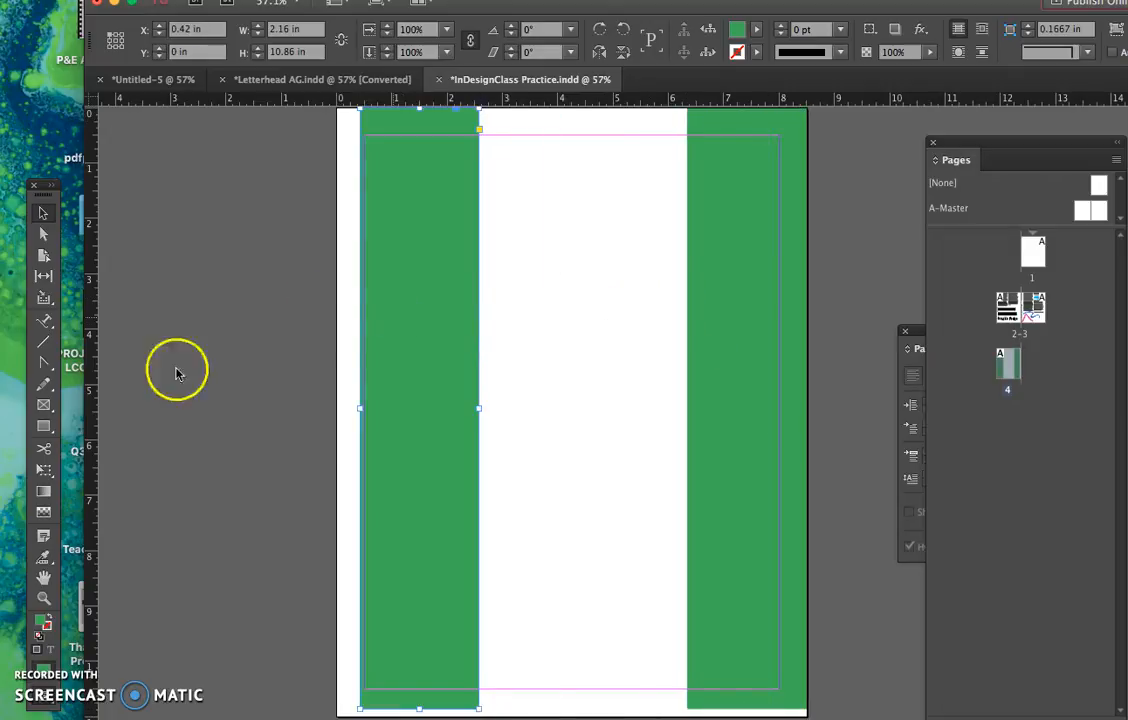
# - Open the Gradient settings beside the page and apply a linear gradient to the duplicate rectangle near the page's left edge
pyautogui.click(44, 494)
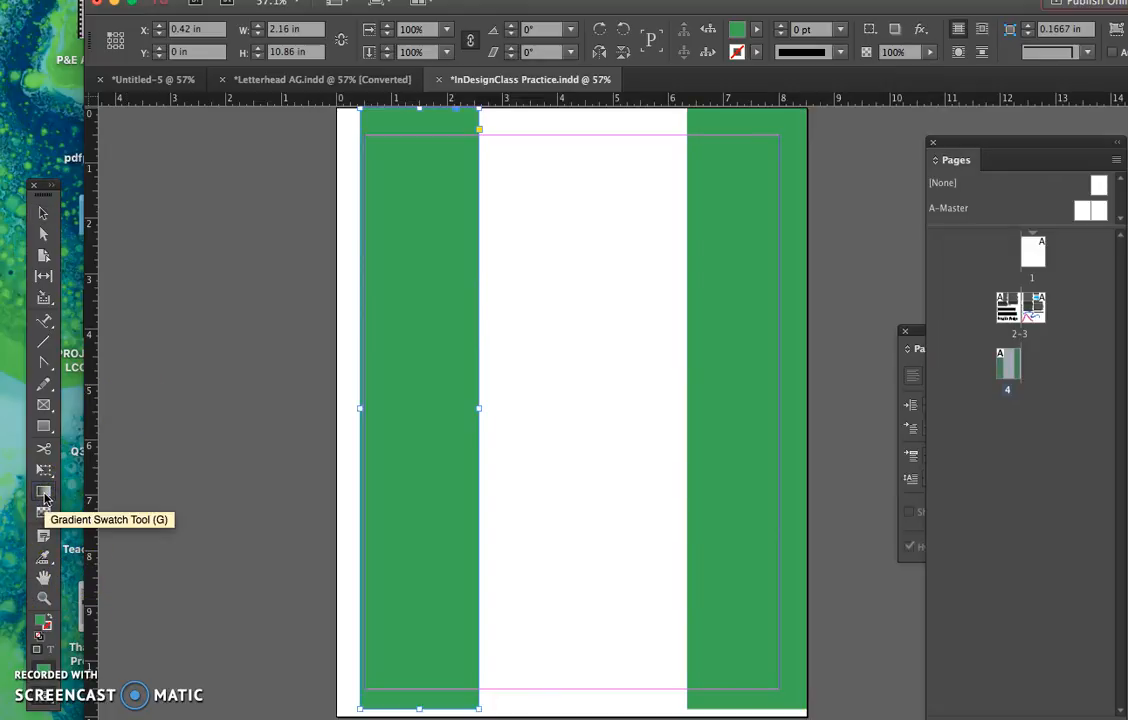
pyautogui.doubleClick(44, 494)
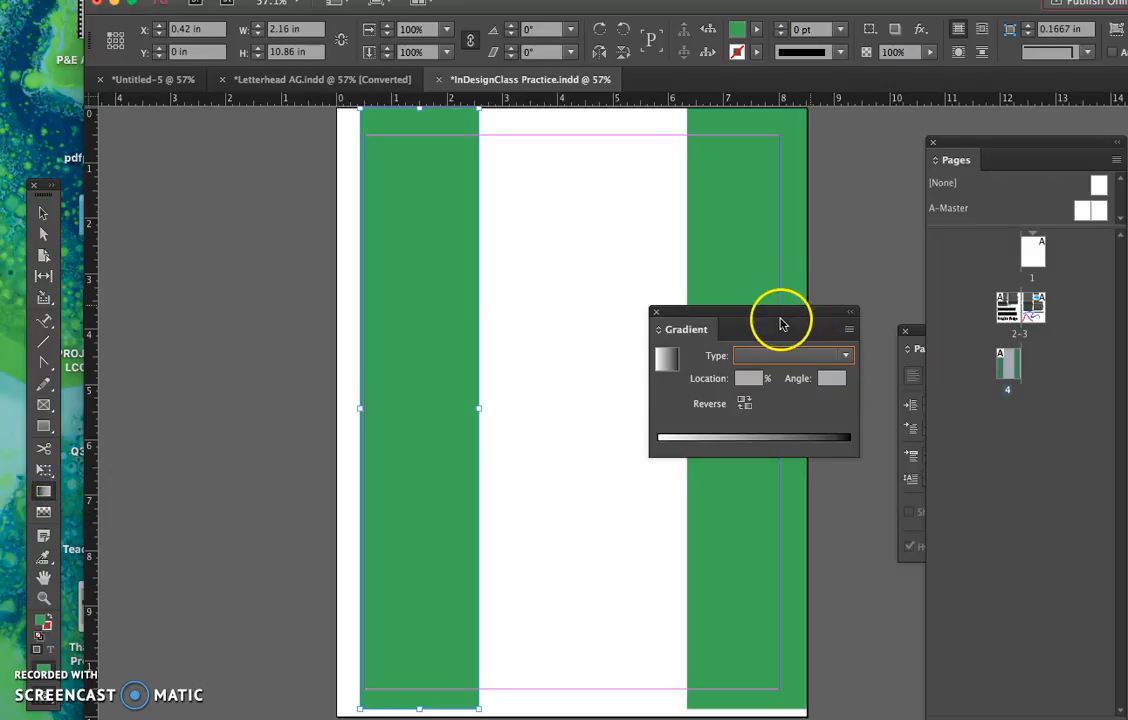
pyautogui.moveTo(781, 316); pyautogui.dragTo(259, 322)
pyautogui.click(253, 372)
pyautogui.click(262, 386)
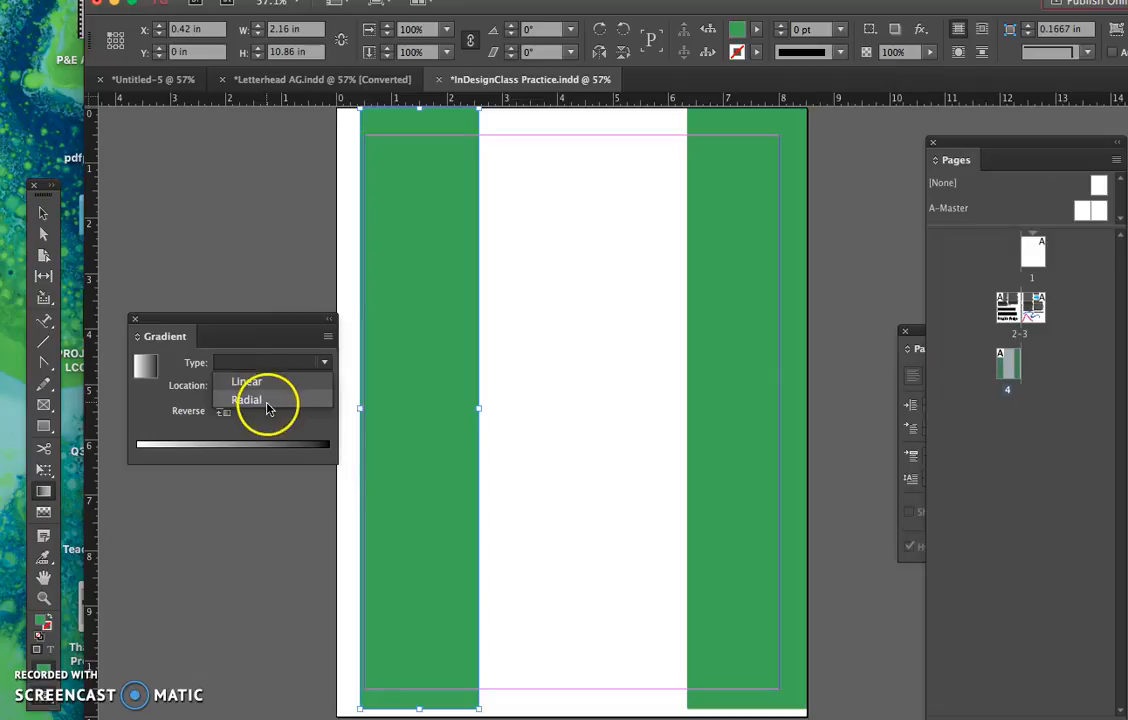
pyautogui.click(270, 388)
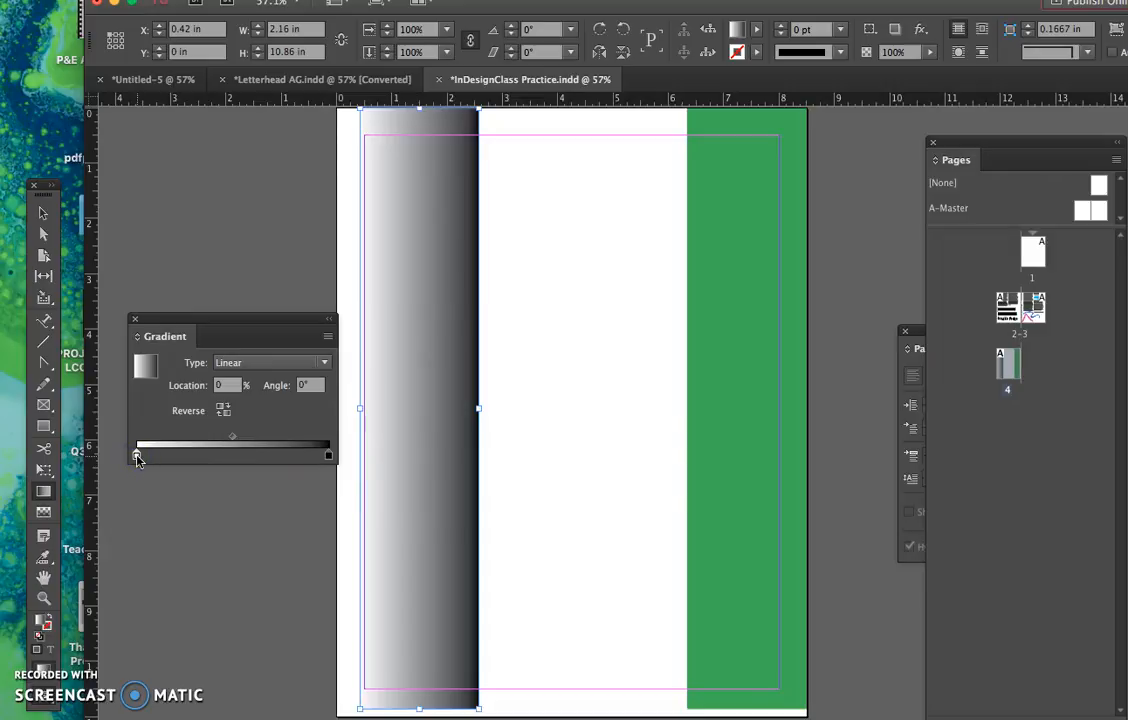
# - Show the color swatches and assign C=100 M=0 Y=0 K=0 to the gradient's starting color stop
pyautogui.click(441, 1)
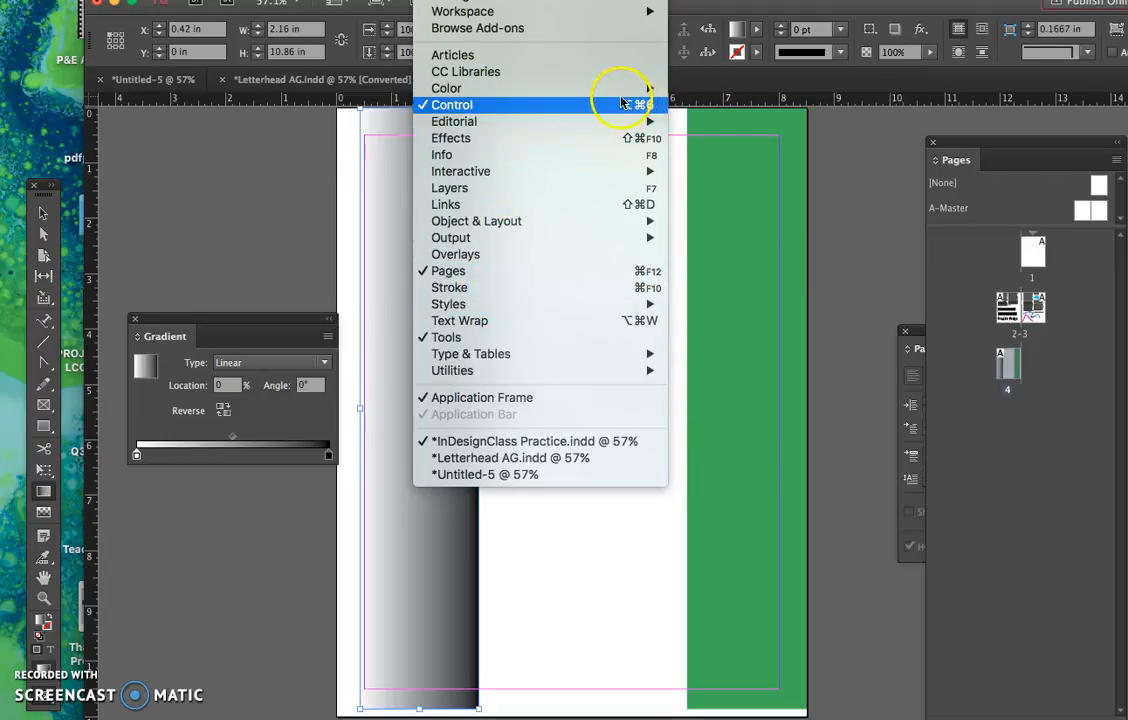
pyautogui.moveTo(640, 88)
pyautogui.click(735, 137)
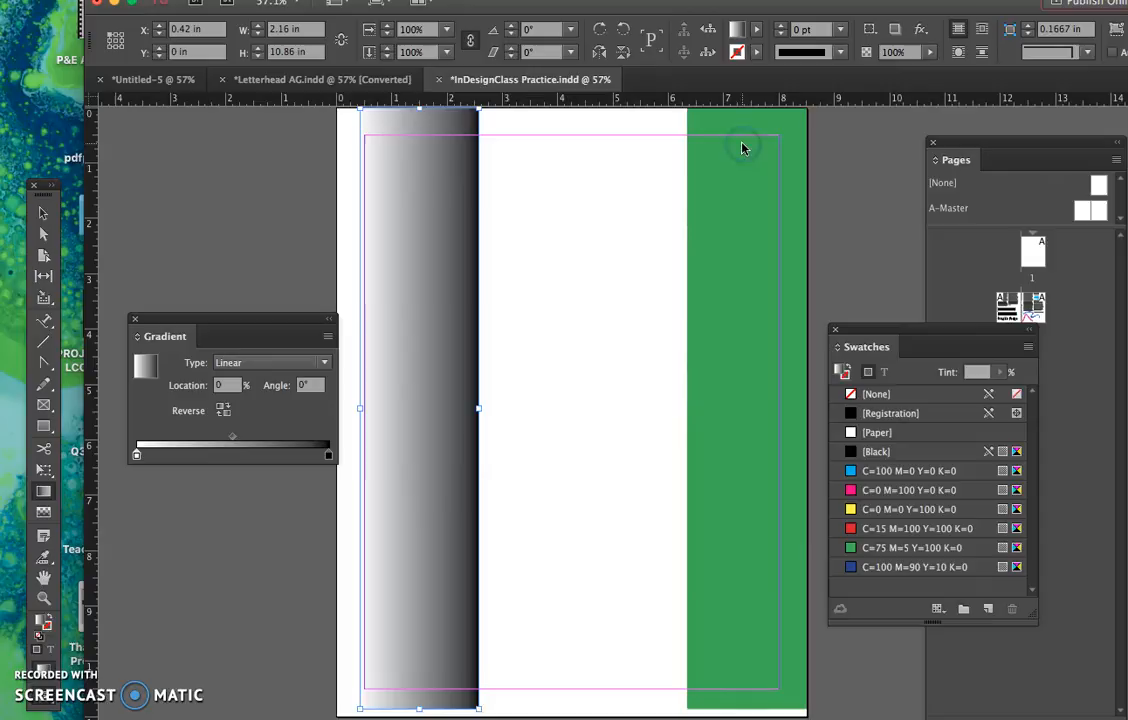
pyautogui.click(136, 456)
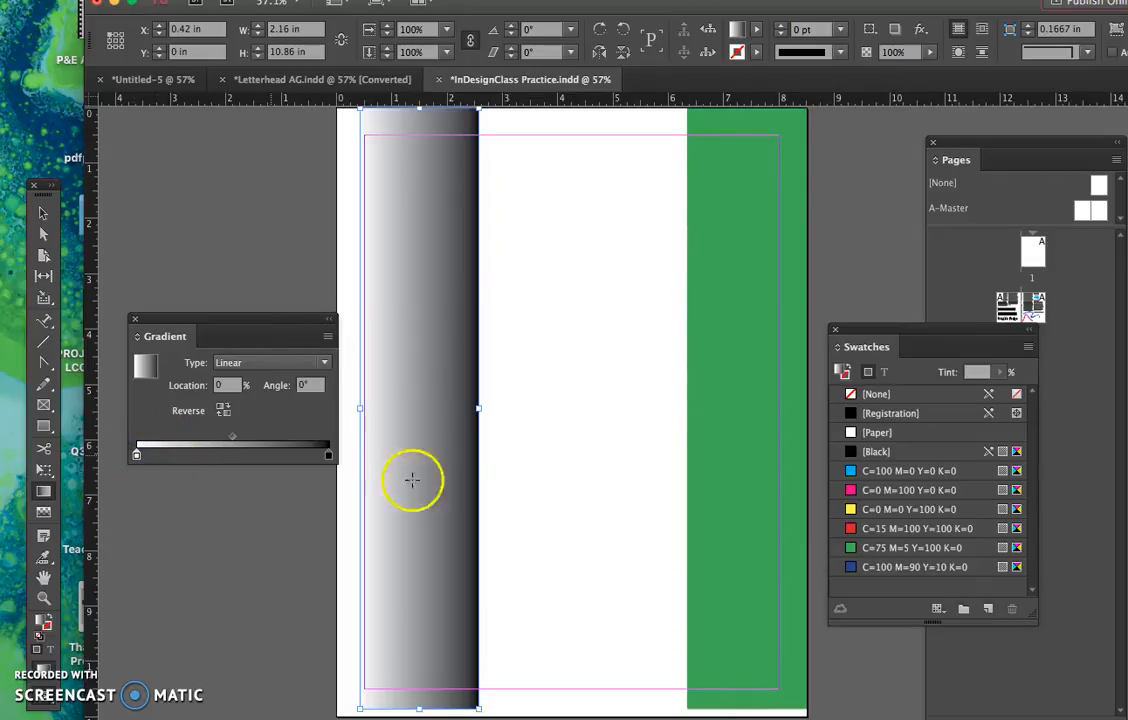
pyautogui.click(881, 471)
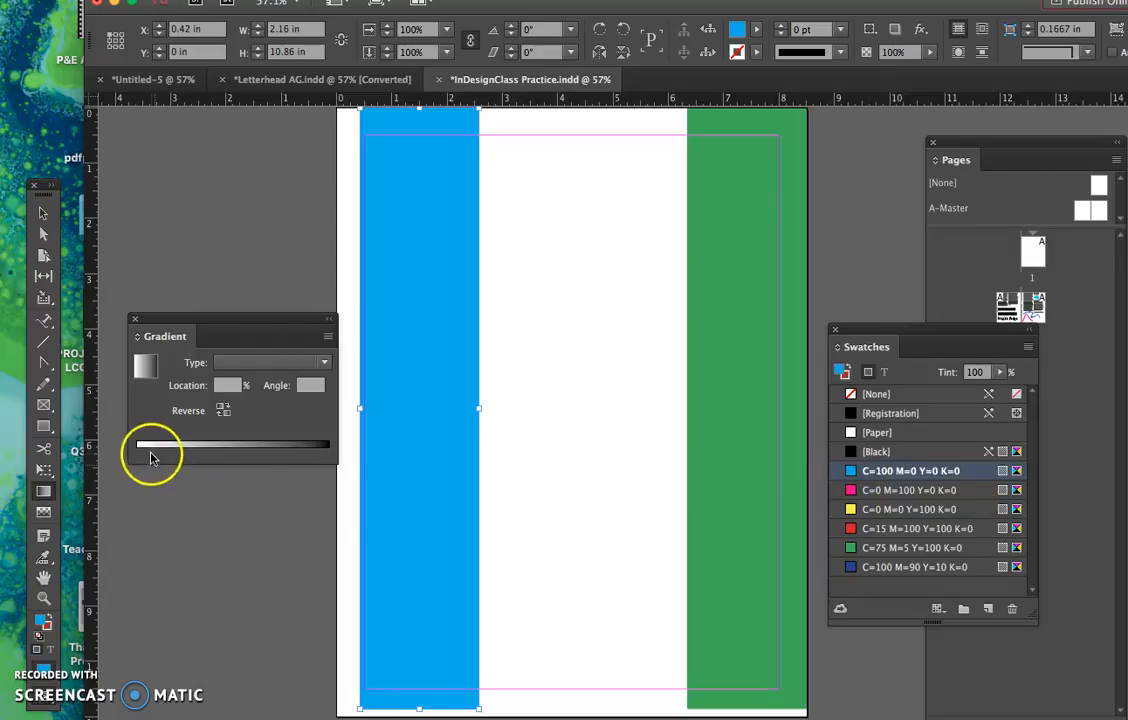
pyautogui.moveTo(850, 471); pyautogui.dragTo(138, 452)
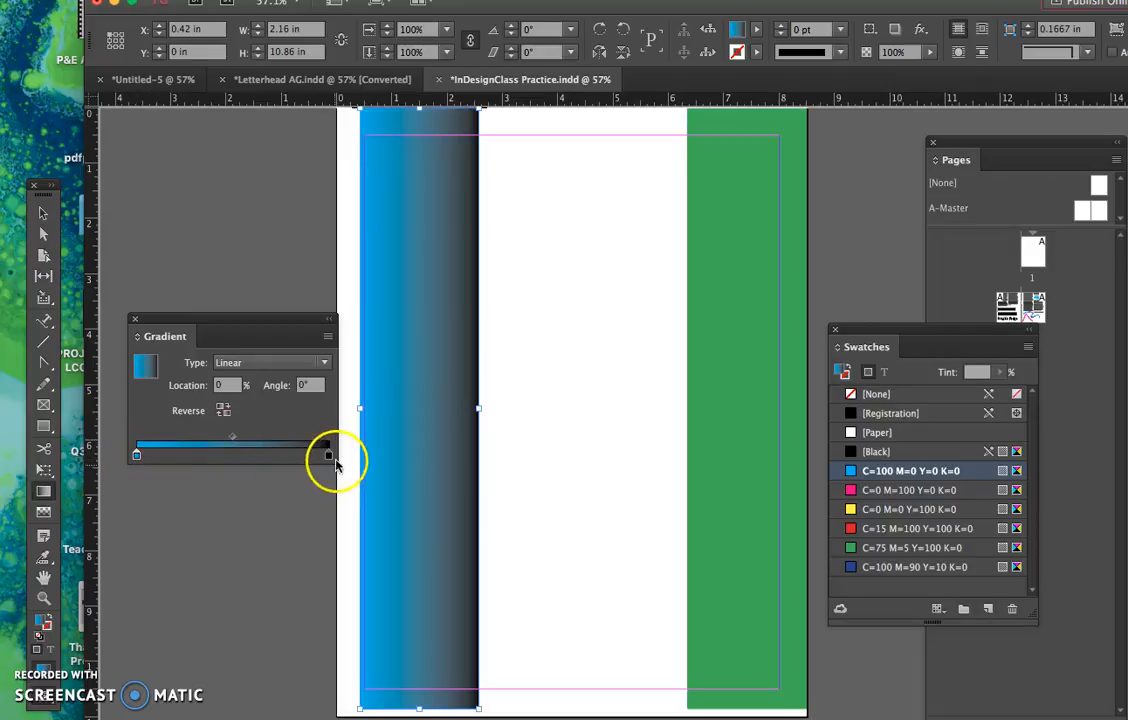
# - Move the gradient's black stop to about 76.35% and its midpoint to about 29.37%
pyautogui.moveTo(235, 443); pyautogui.dragTo(166, 438)
pyautogui.moveTo(329, 458); pyautogui.dragTo(293, 459)
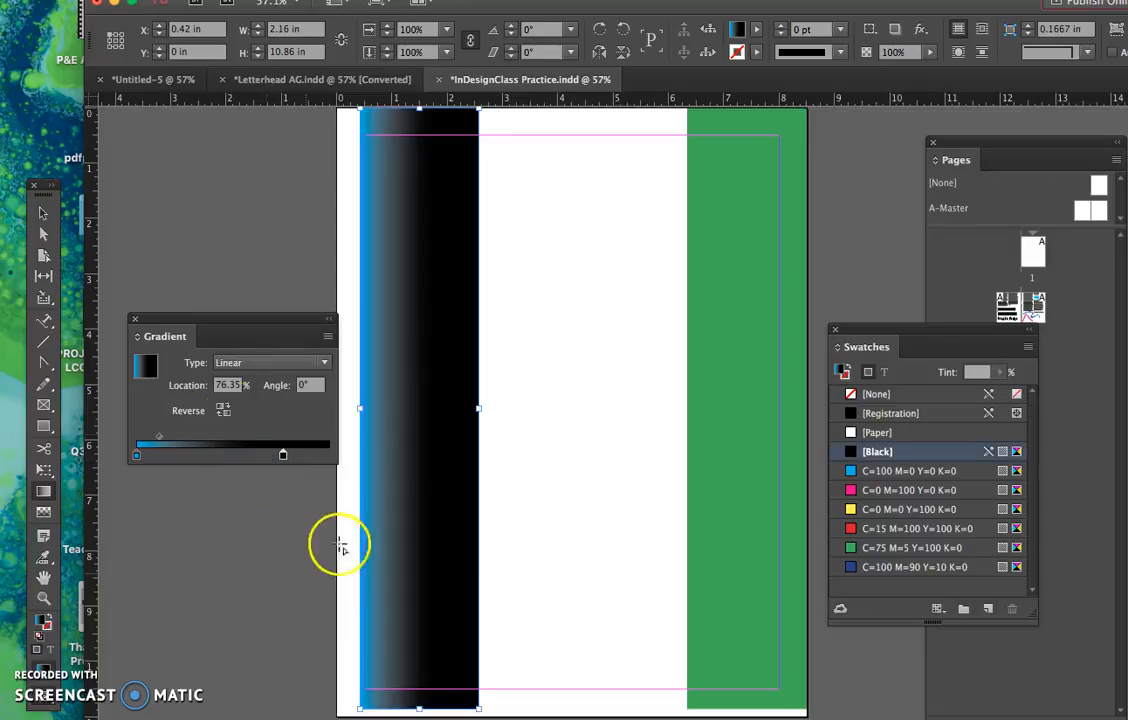
pyautogui.moveTo(160, 441)
pyautogui.mouseDown()
pyautogui.moveTo(197, 440)
pyautogui.moveTo(179, 440)
pyautogui.mouseUp()
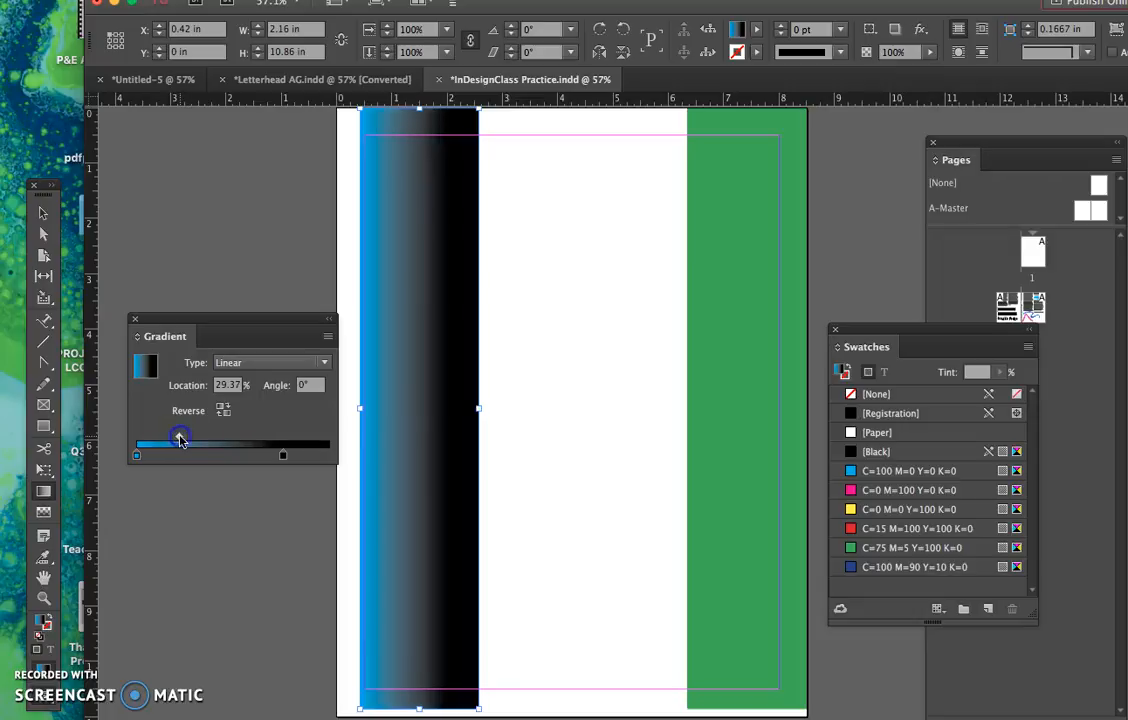
# - Try a 25° angle on the linear gradient and reset the angle to 0°
pyautogui.click(289, 388)
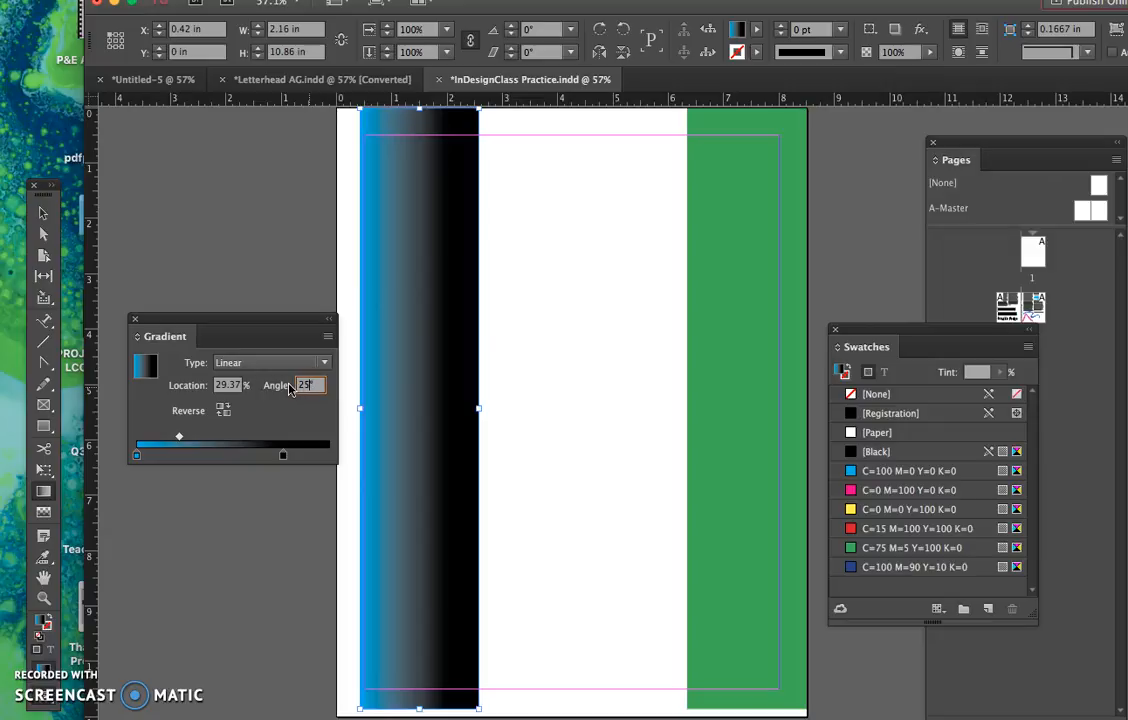
pyautogui.press('Return')
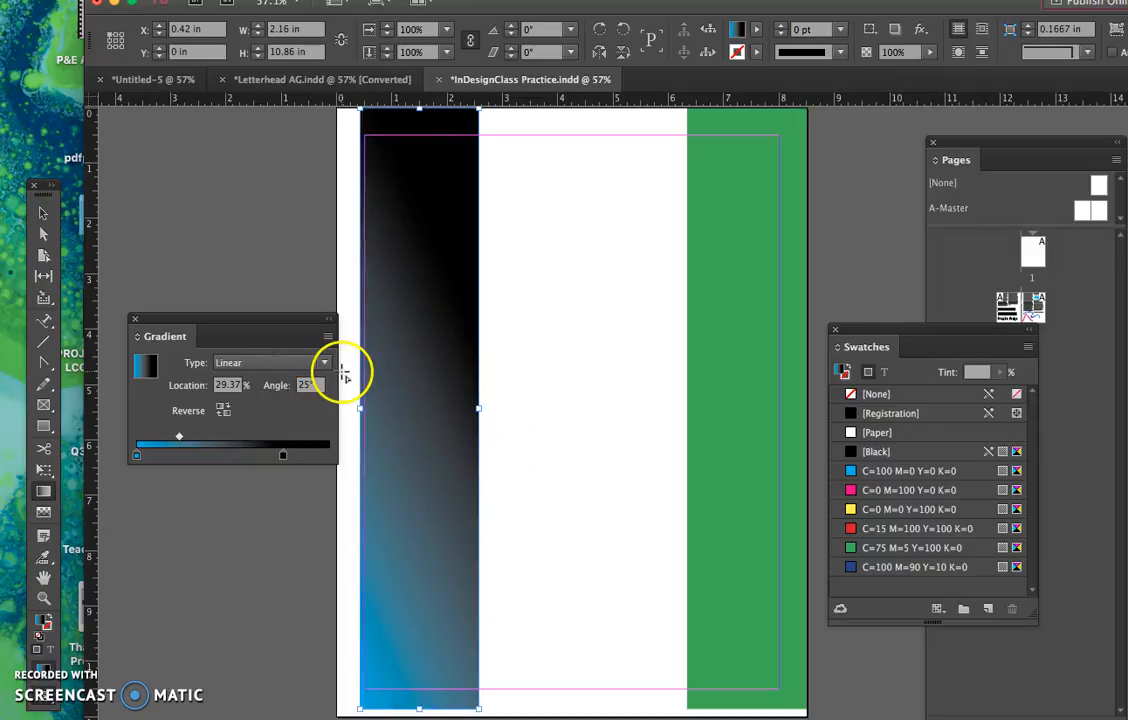
pyautogui.click(311, 388)
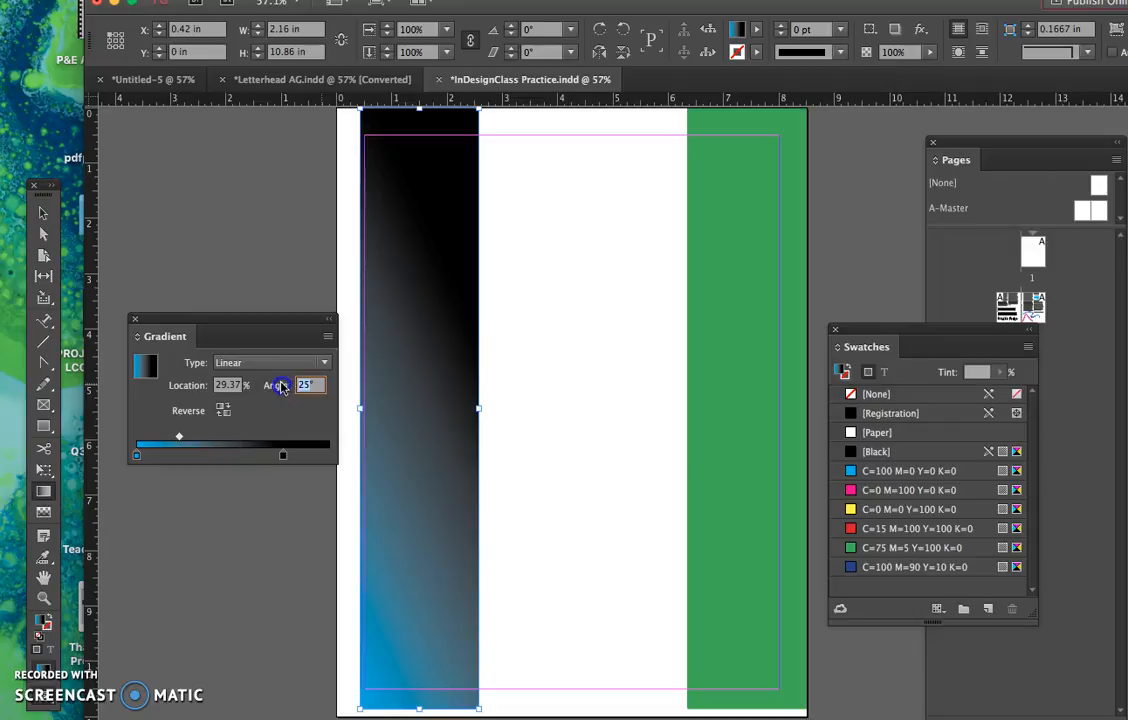
pyautogui.write('0')
pyautogui.press('Return')
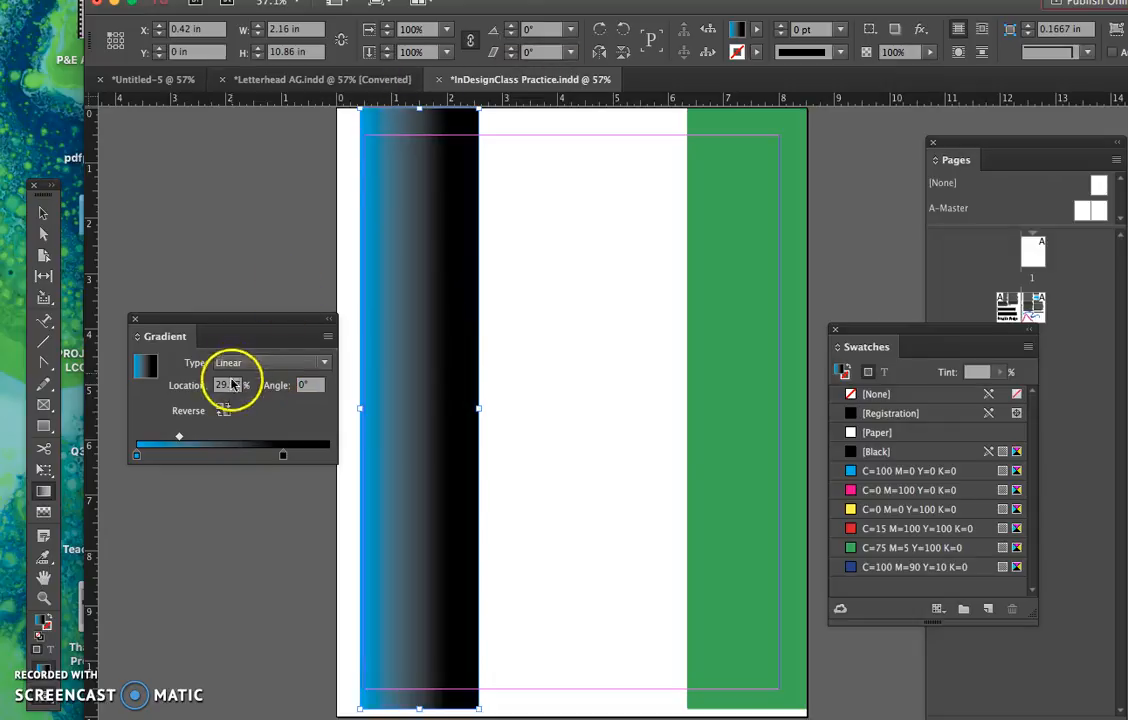
# - Change the gradient type to Radial, shift its midpoint toward the black end, and place the black stop at about 86.66%
pyautogui.click(247, 366)
pyautogui.click(248, 398)
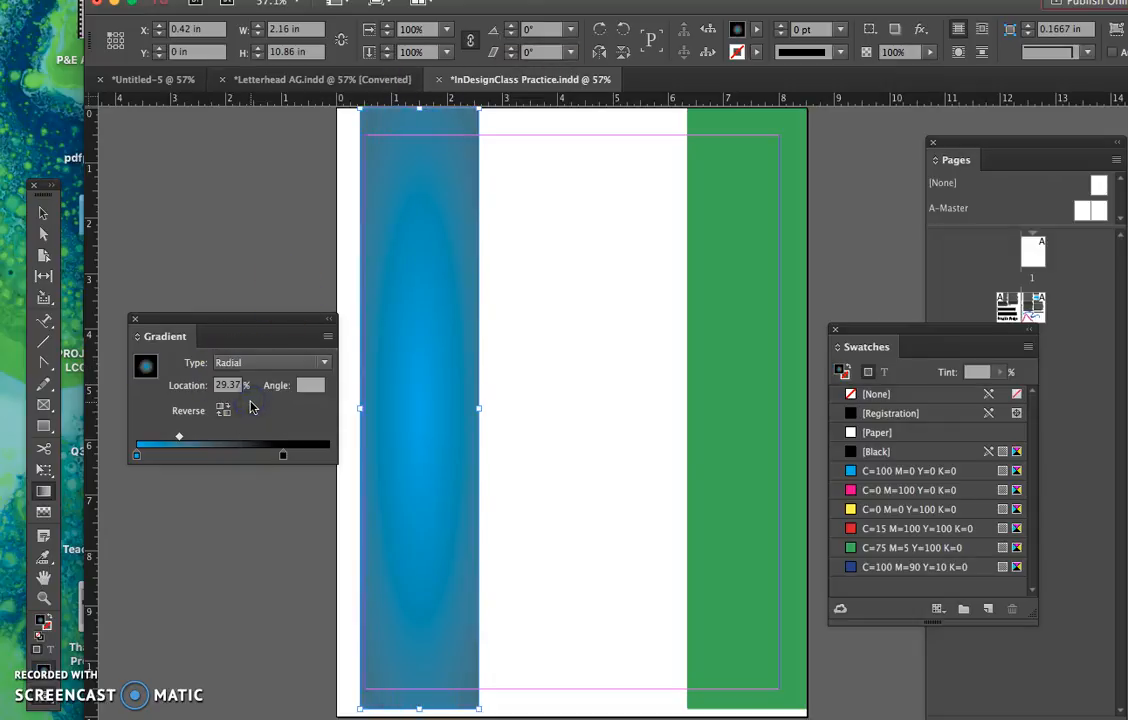
pyautogui.click(180, 438)
pyautogui.moveTo(179, 441); pyautogui.dragTo(323, 458)
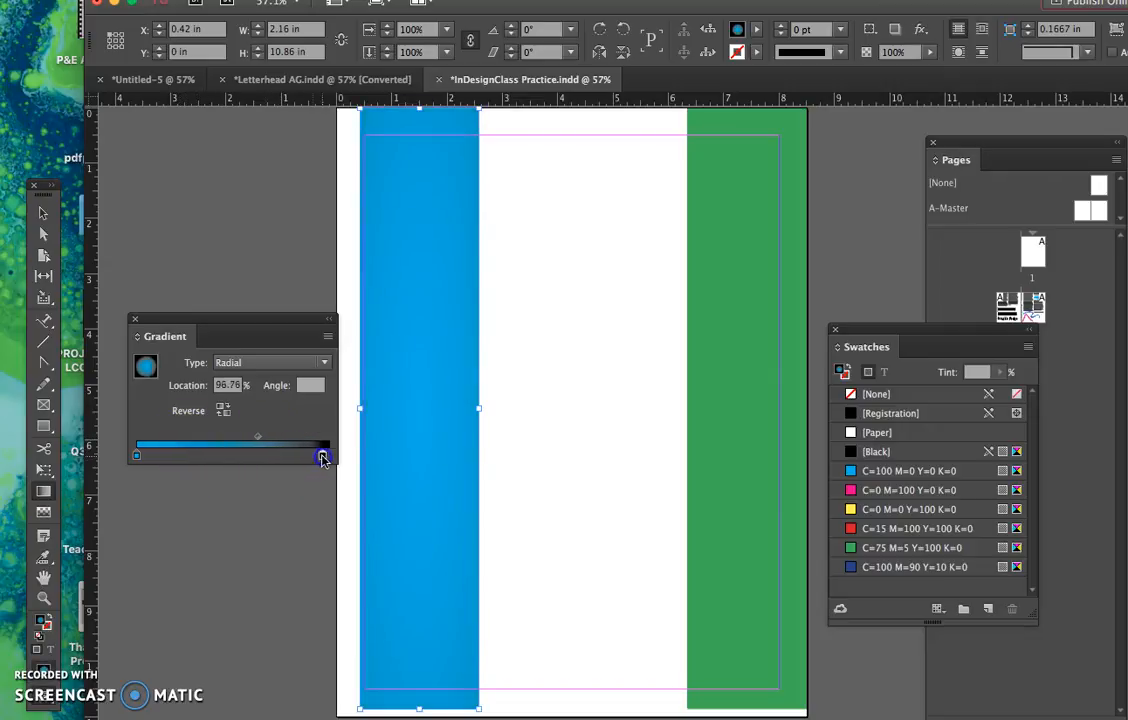
pyautogui.click(304, 457)
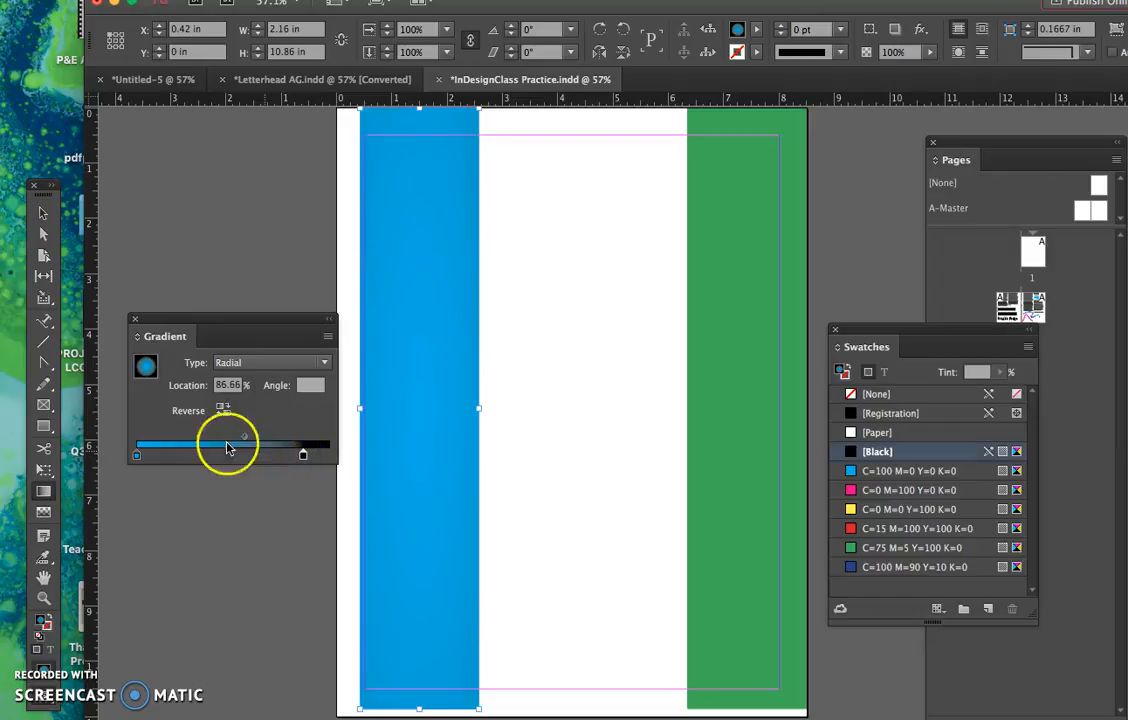
# - Add a cyan color stop between the gradient's two end stops and move the starting stop to about 1.968%
pyautogui.click(137, 457)
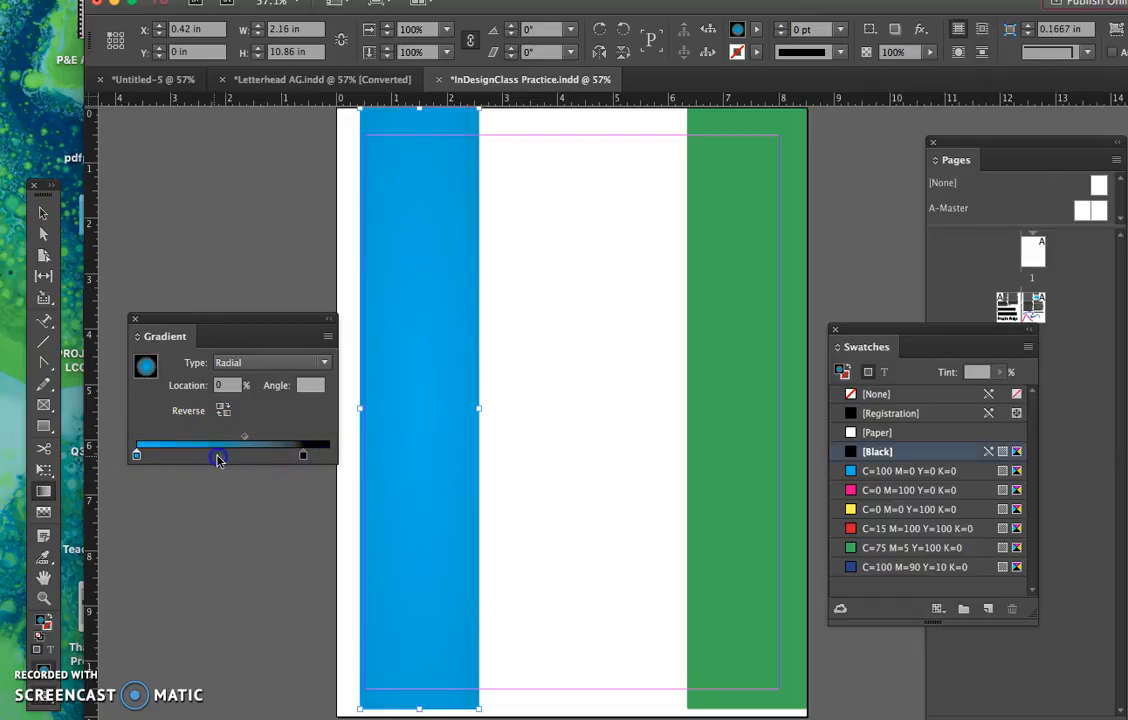
pyautogui.click(137, 457)
pyautogui.moveTo(232, 459); pyautogui.dragTo(242, 457)
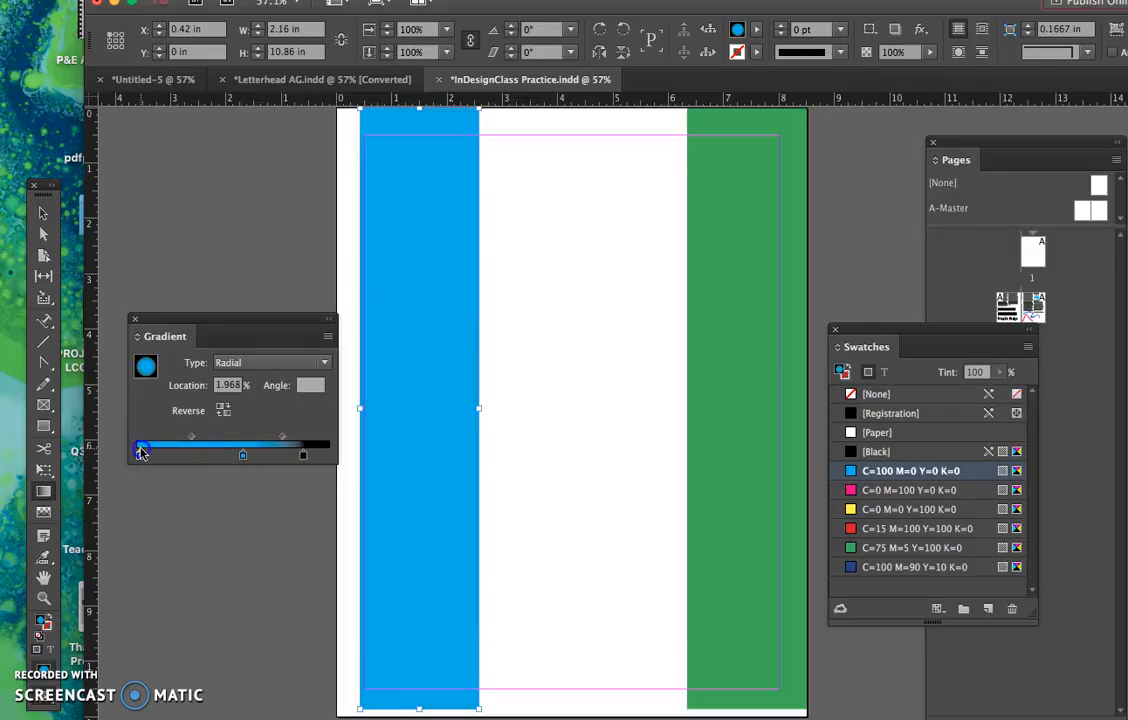
pyautogui.moveTo(139, 457); pyautogui.dragTo(142, 454)
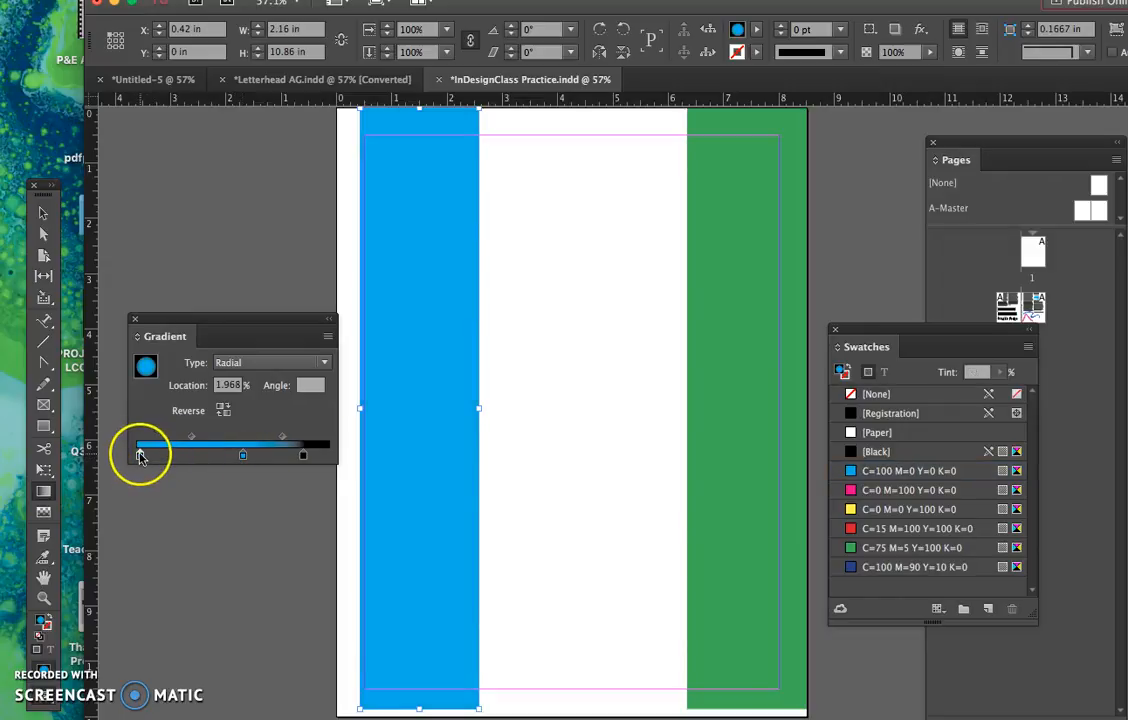
# - Recolor the radial gradient's starting stop with [Black] and move the cyan stop to about 46.31%
pyautogui.moveTo(884, 452); pyautogui.dragTo(303, 470)
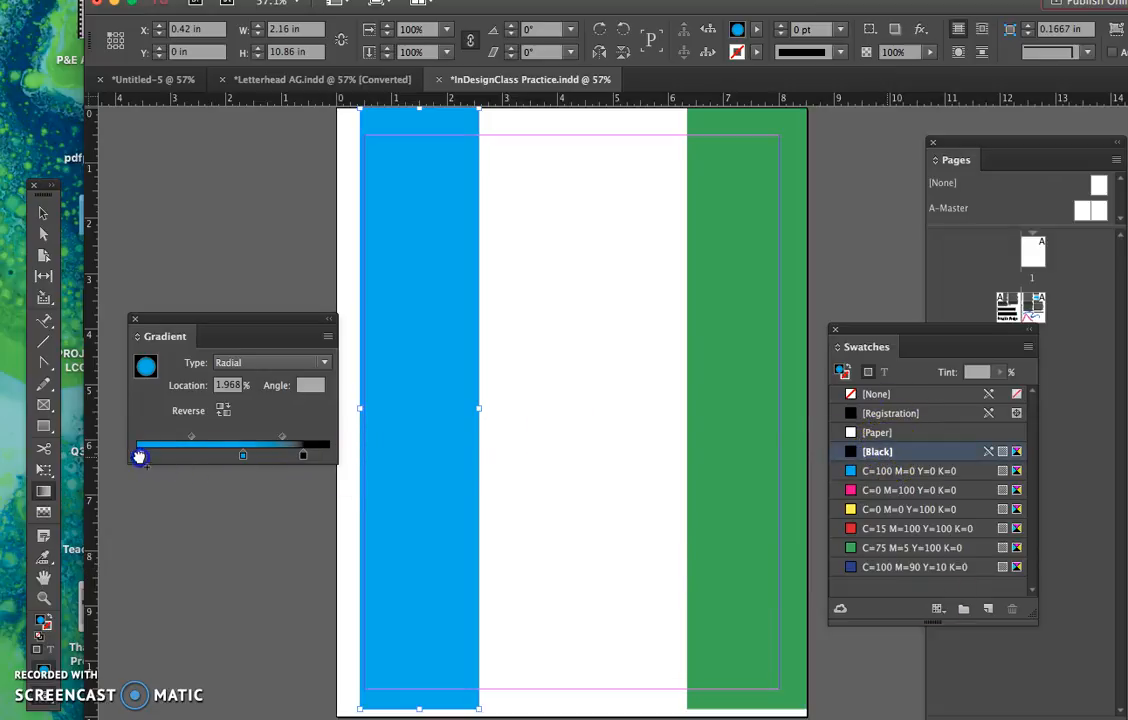
pyautogui.moveTo(139, 459); pyautogui.dragTo(225, 458)
pyautogui.click(142, 455)
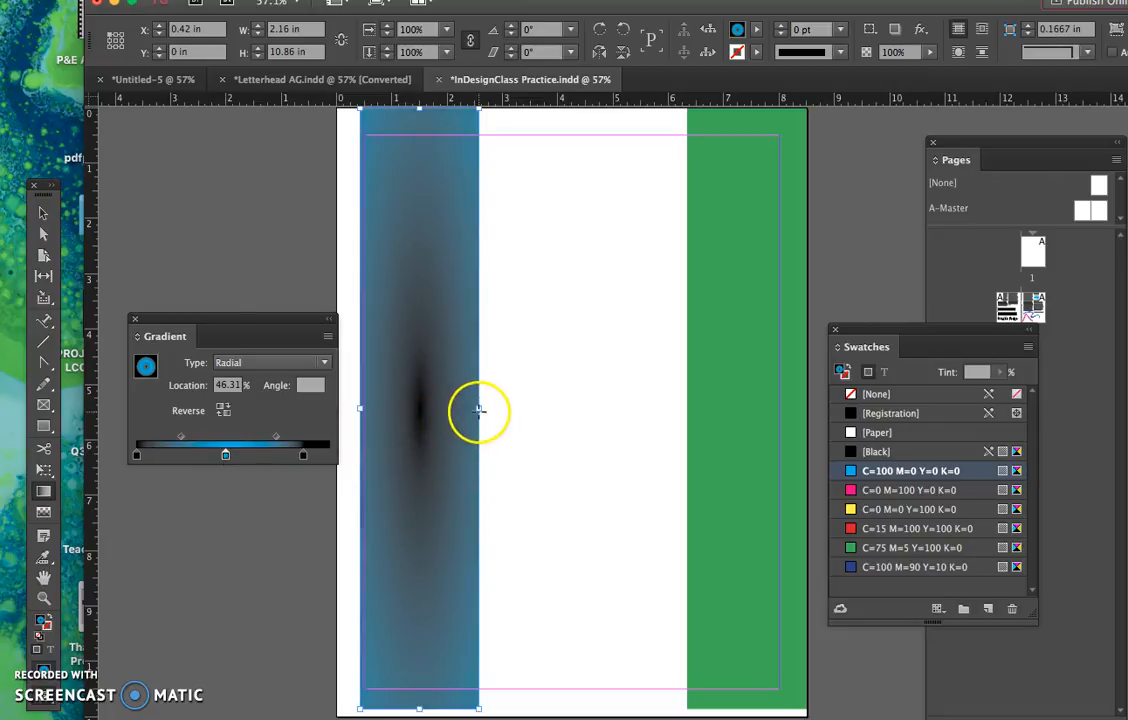
# - Widen the gradient rectangle to about 5.18 in and move the gradient's ending black stop to about 77.98%
pyautogui.click(43, 213)
pyautogui.moveTo(479, 408); pyautogui.dragTo(647, 406)
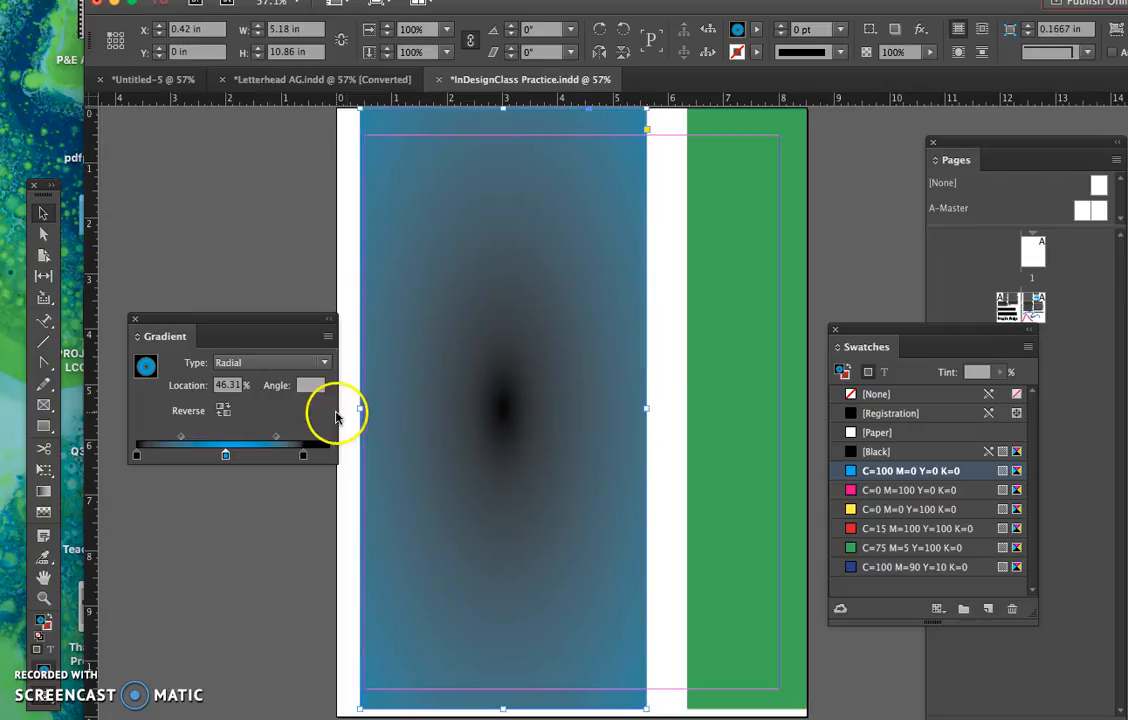
pyautogui.click(303, 456)
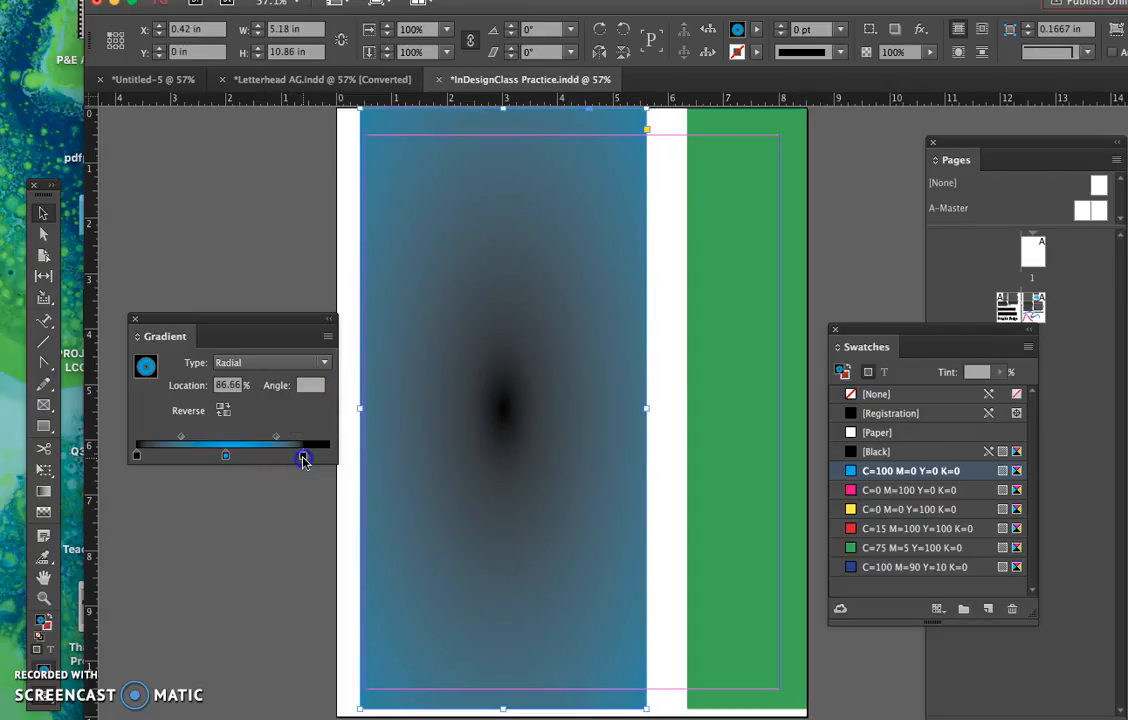
pyautogui.moveTo(315, 459); pyautogui.dragTo(287, 456)
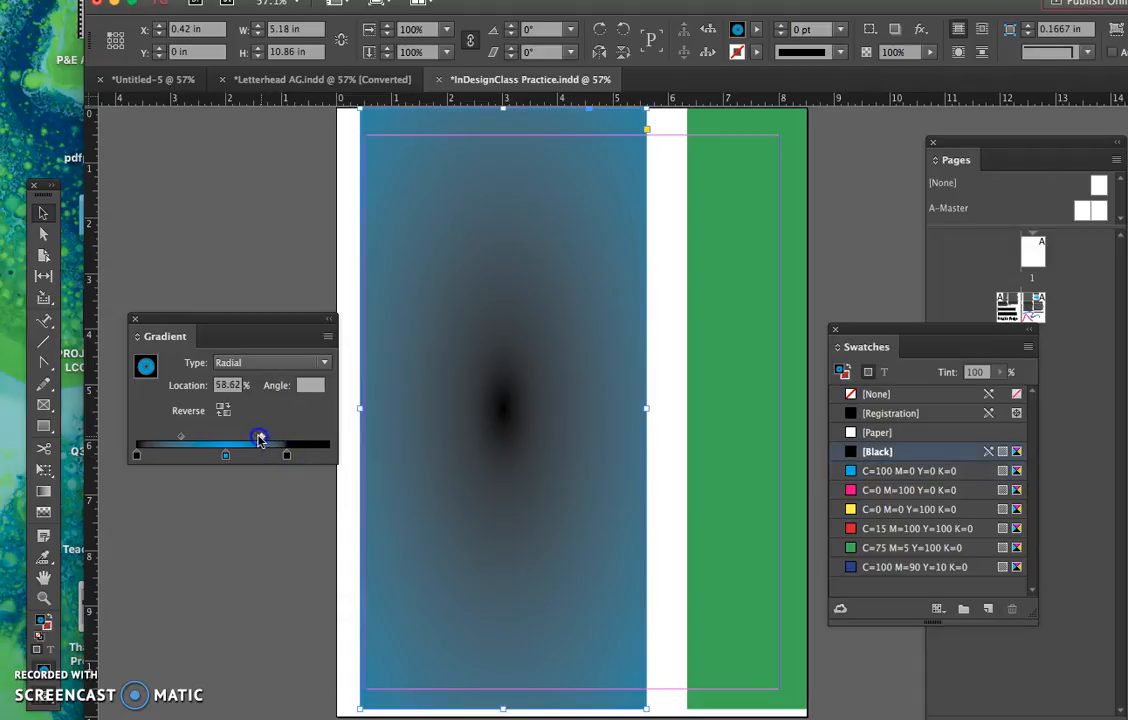
# - Move the gradient's starting black stop to about 8.127% and the cyan stop to about 27.21%
pyautogui.moveTo(137, 455); pyautogui.dragTo(143, 455)
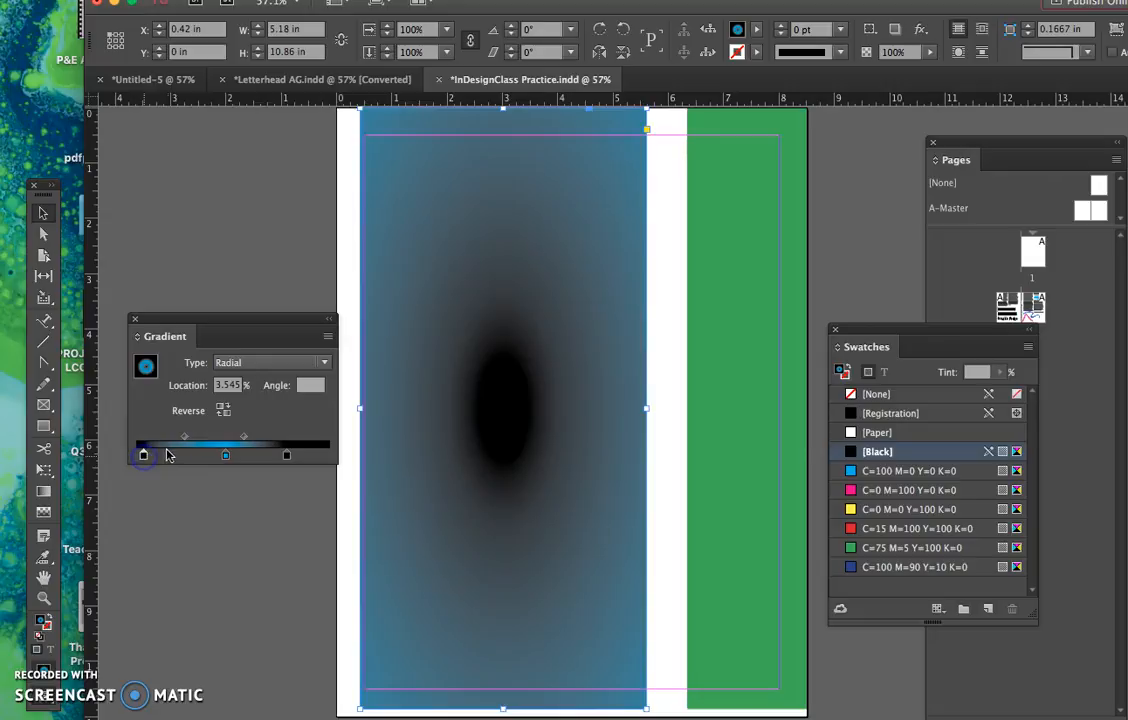
pyautogui.click(184, 439)
pyautogui.click(143, 456)
pyautogui.moveTo(164, 458)
pyautogui.mouseDown()
pyautogui.moveTo(181, 455)
pyautogui.moveTo(152, 457)
pyautogui.mouseUp()
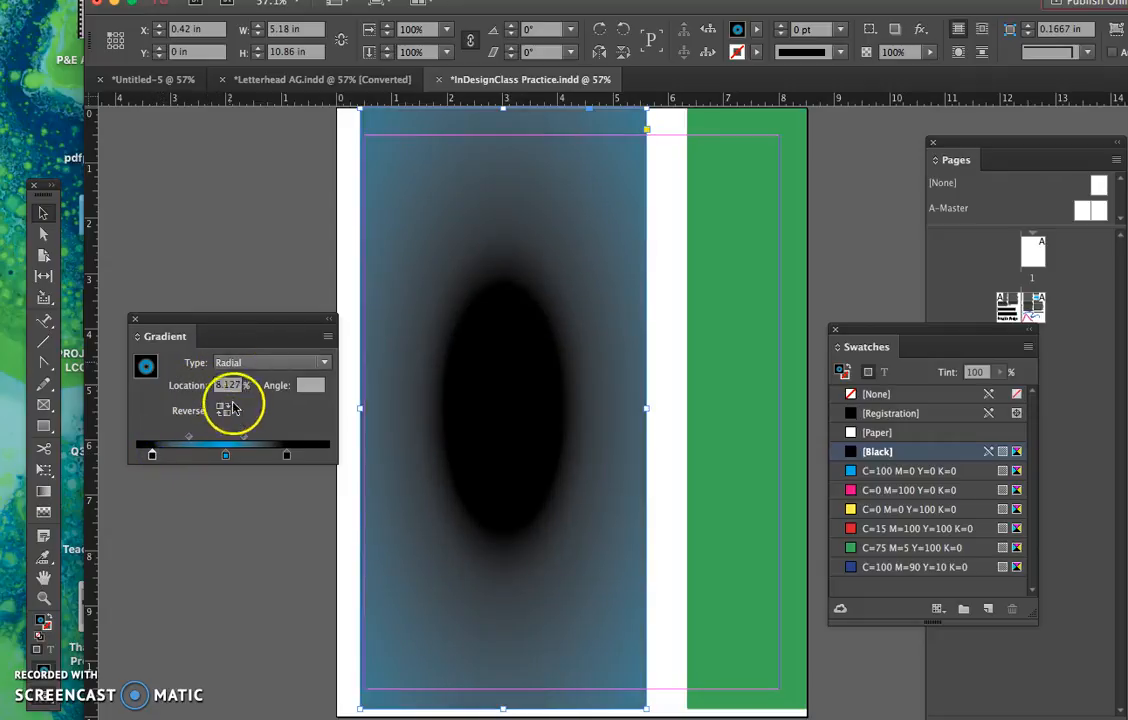
pyautogui.click(311, 387)
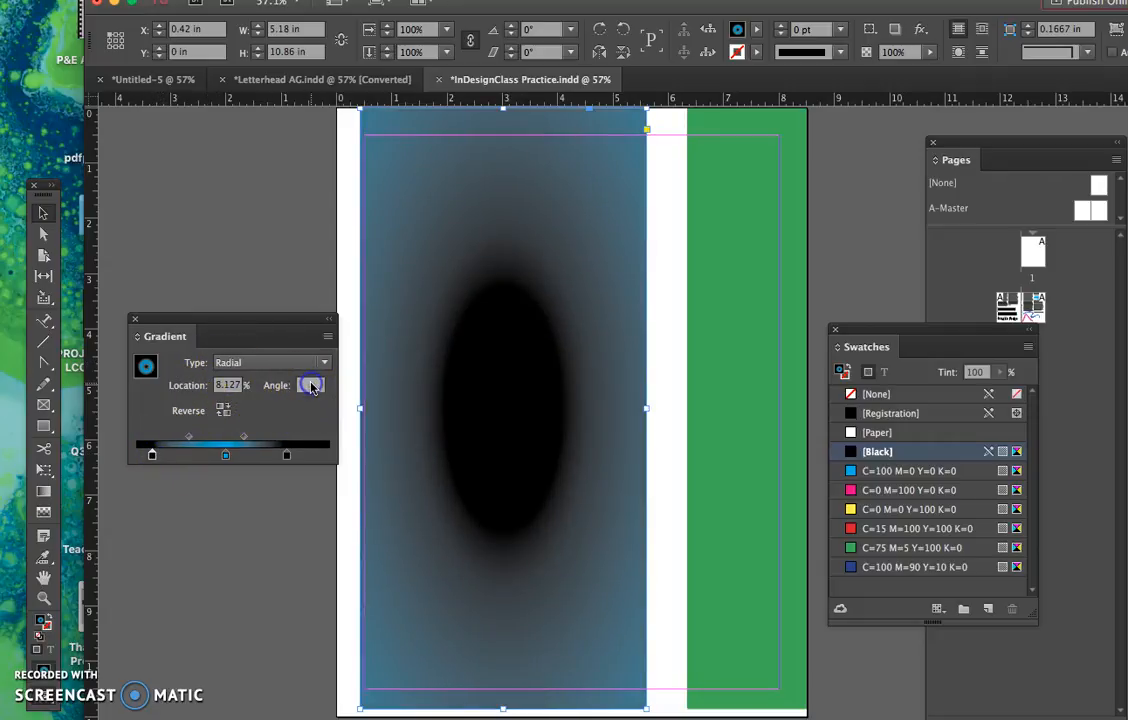
pyautogui.click(226, 456)
pyautogui.moveTo(197, 458); pyautogui.dragTo(189, 456)
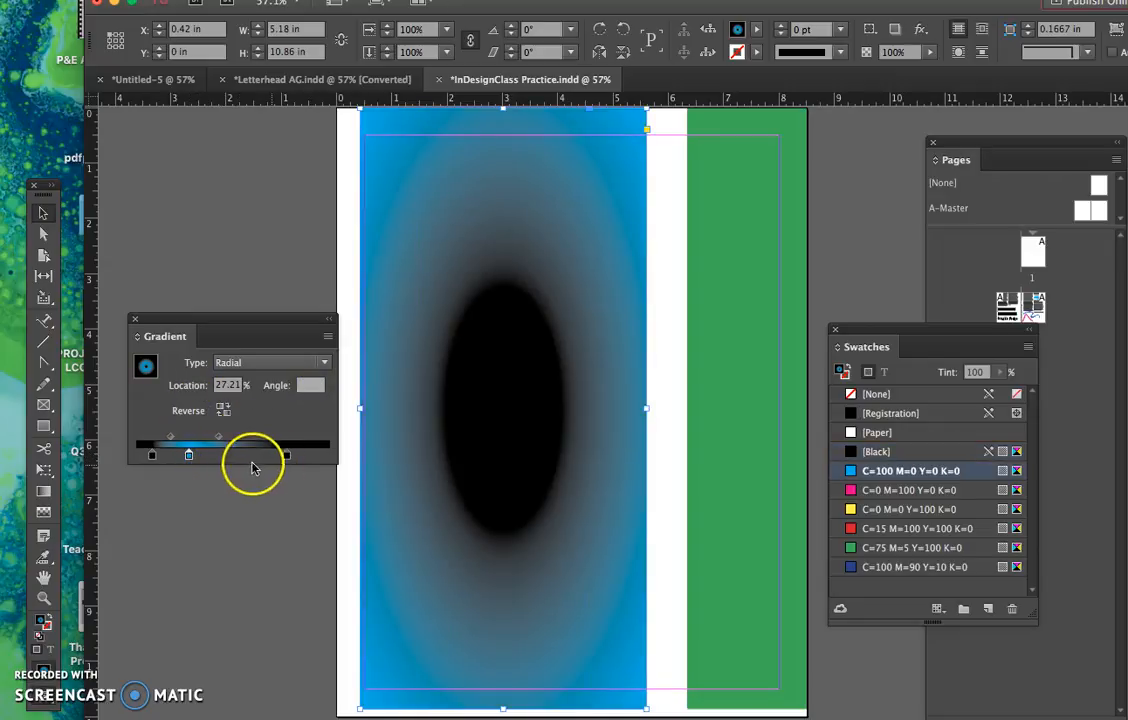
# - Add a white [Paper] stop and a gray-blue stop between the gradient's cyan and ending black stops
pyautogui.click(227, 458)
pyautogui.moveTo(876, 433); pyautogui.dragTo(447, 437)
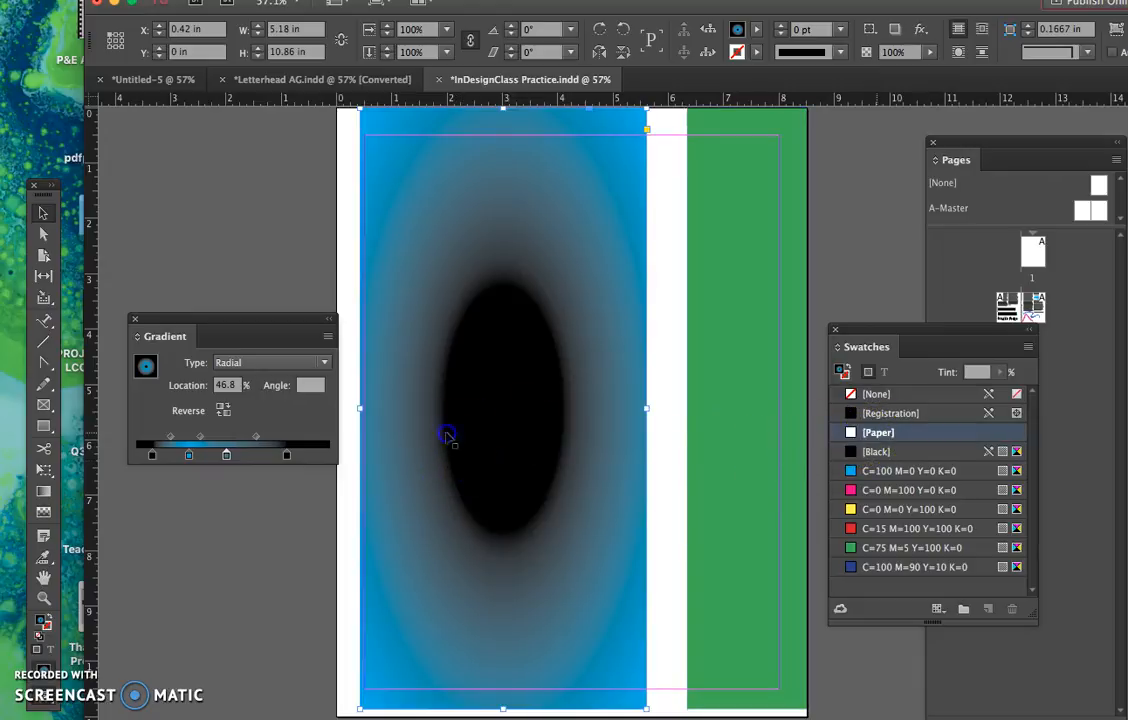
pyautogui.moveTo(227, 459); pyautogui.dragTo(225, 457)
pyautogui.click(244, 458)
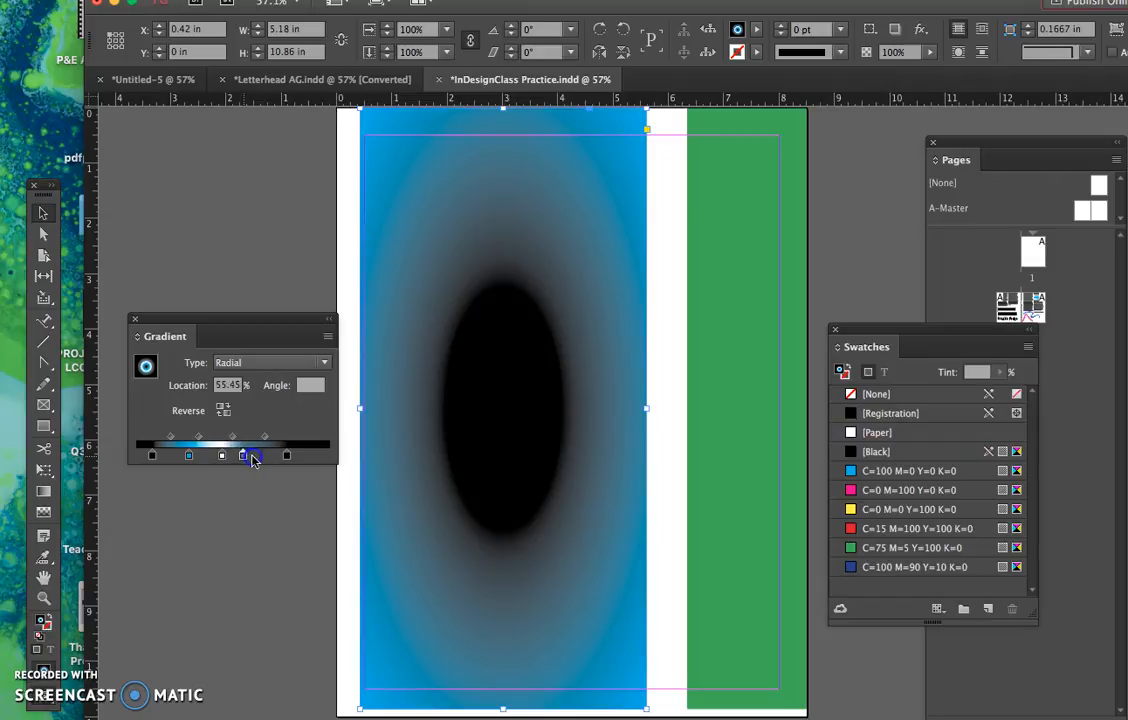
# - Move the ending black stop to about 89.52% and change the gradient type to Linear
pyautogui.click(308, 457)
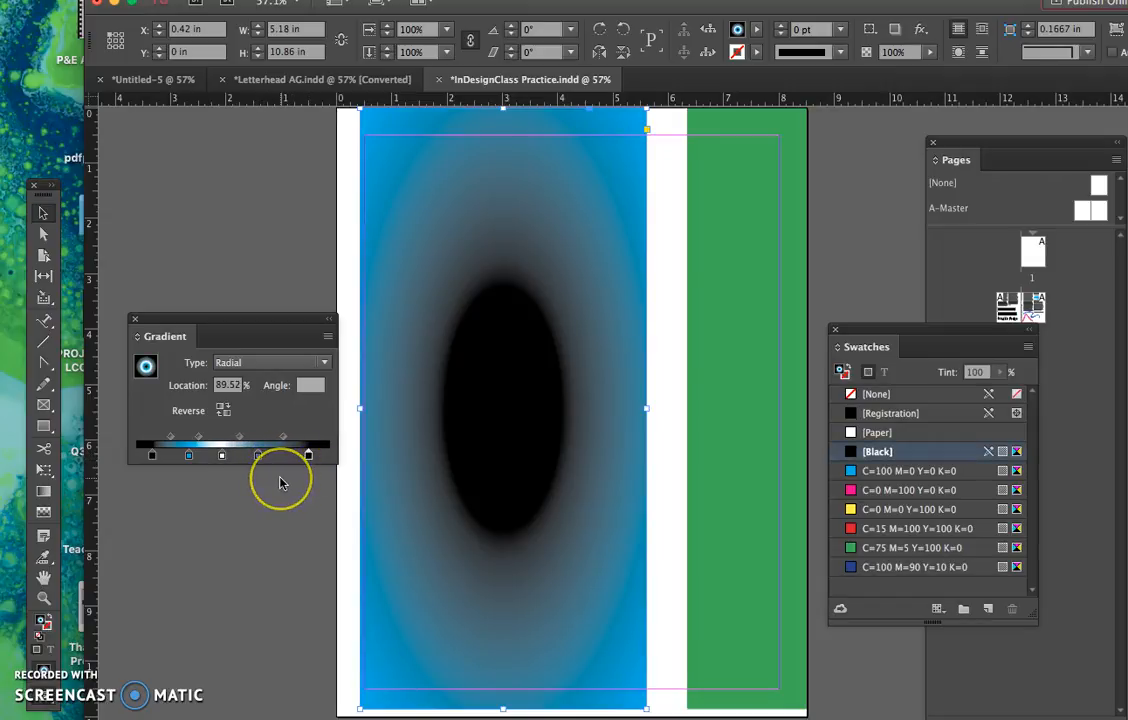
pyautogui.click(247, 365)
pyautogui.click(249, 382)
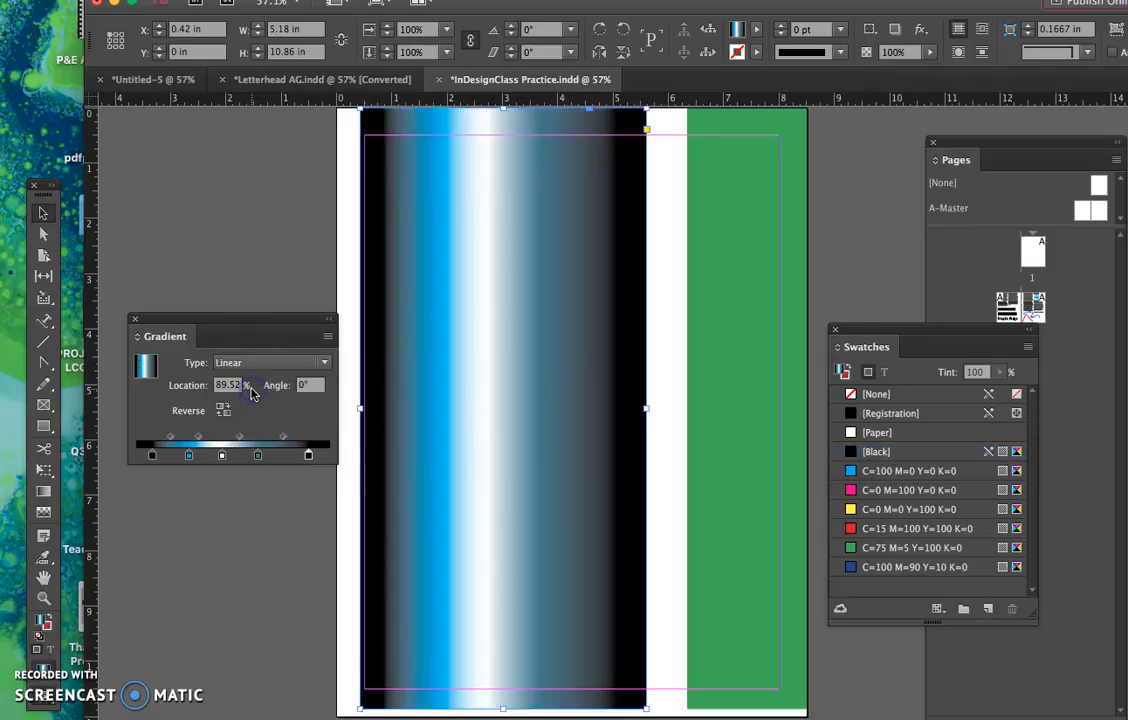
# - Shift the white and gray-blue stops toward the ending black stop, place that stop at about 85.53%, and set the first midpoint to about 62.31%
pyautogui.moveTo(258, 457); pyautogui.dragTo(302, 458)
pyautogui.rightClick(224, 458)
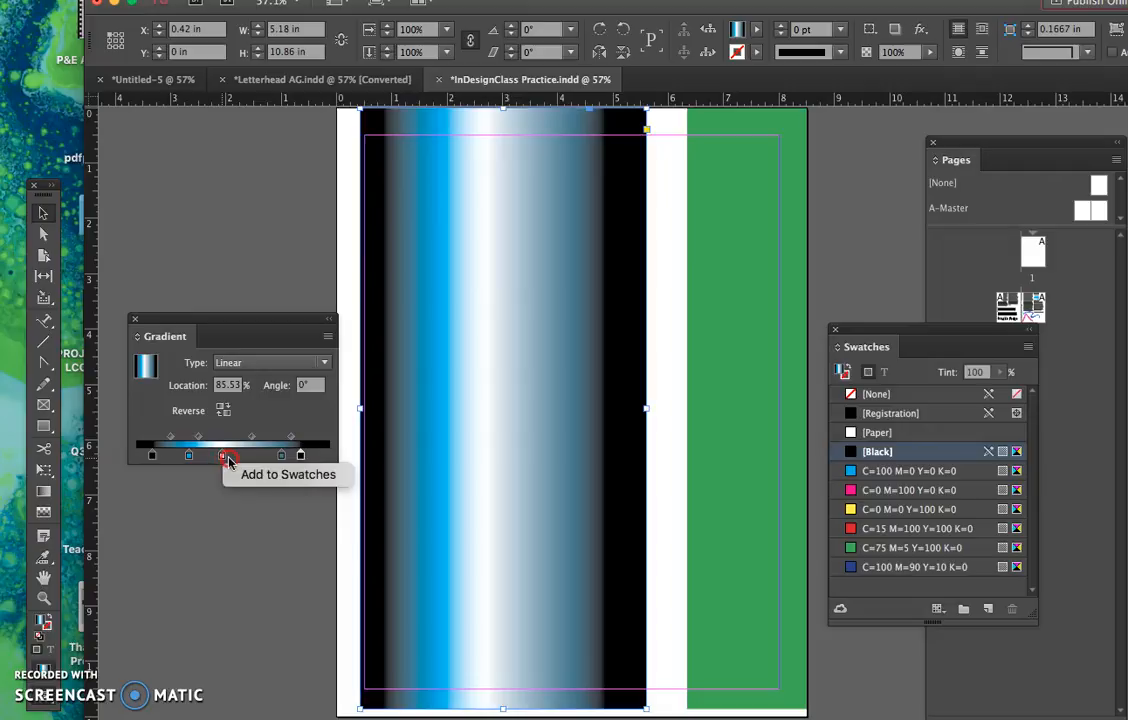
pyautogui.click(236, 460)
pyautogui.moveTo(224, 457); pyautogui.dragTo(193, 438)
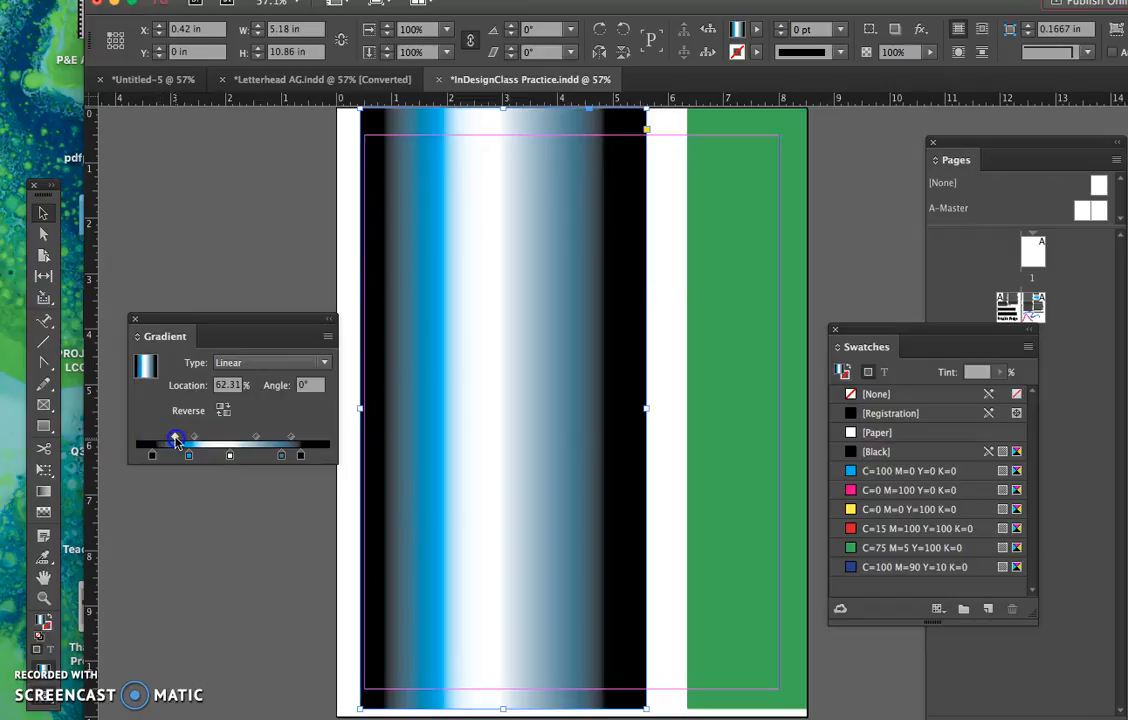
pyautogui.moveTo(175, 437); pyautogui.dragTo(175, 437)
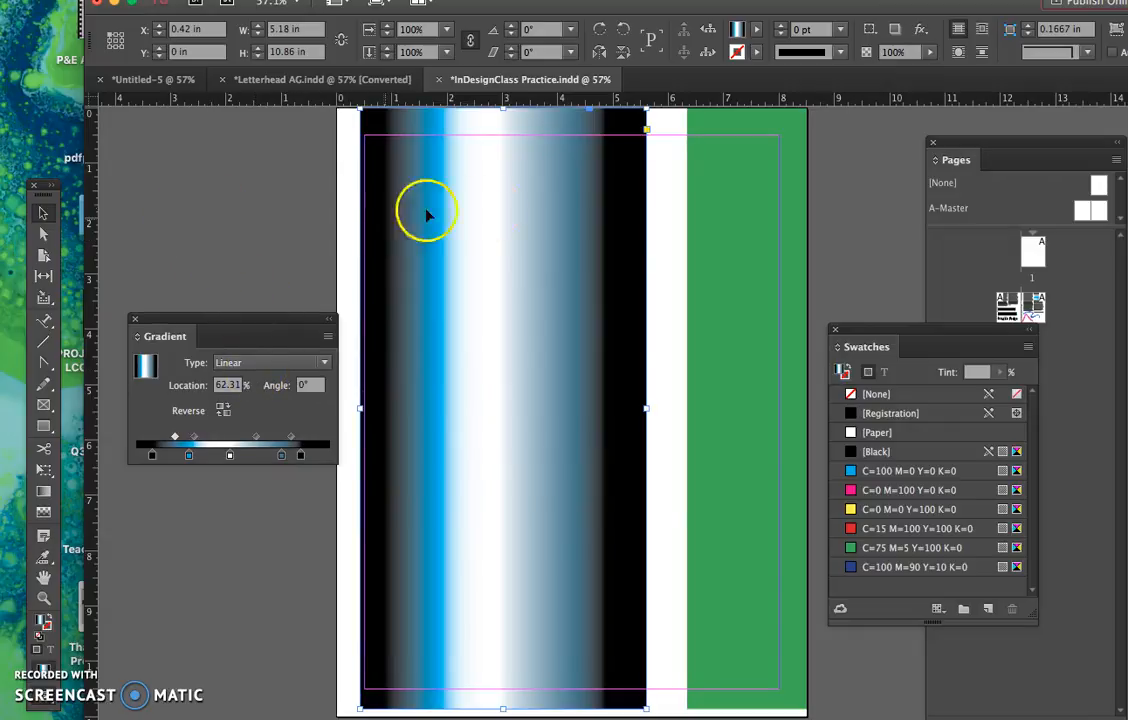
# - Shorten the gradient rectangle from its upper edge so it covers only the lower third of the page, and deselect it
pyautogui.moveTo(502, 110); pyautogui.dragTo(502, 512)
pyautogui.click(478, 470)
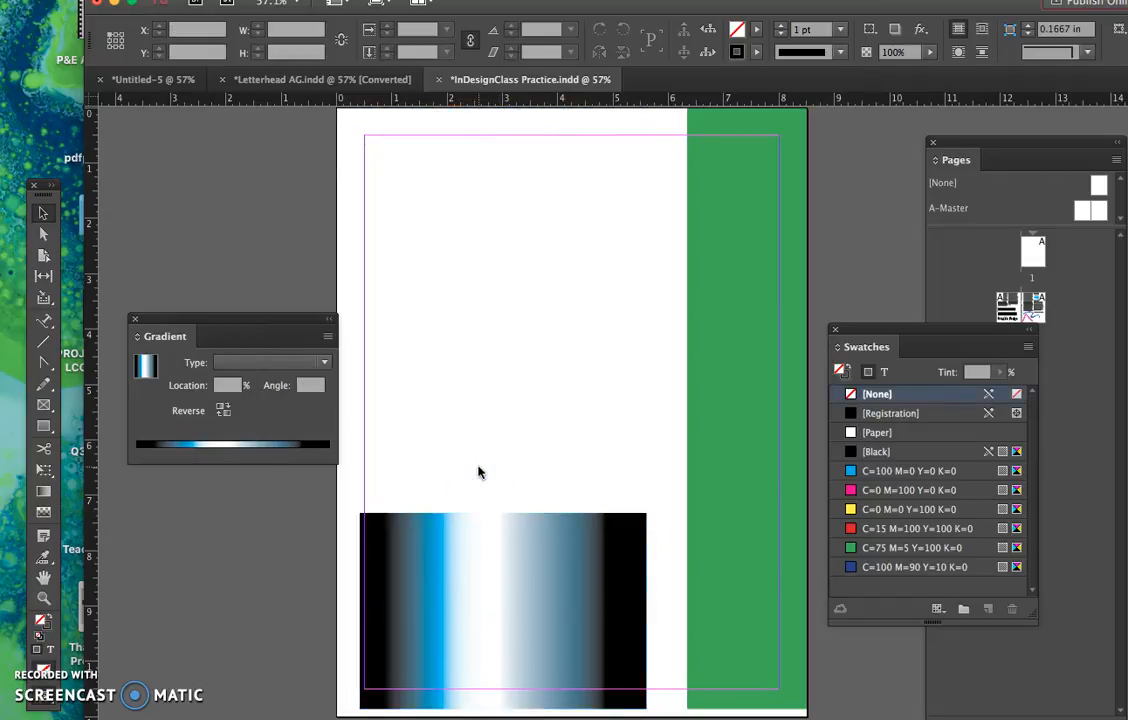
pyautogui.hscroll(5, 476, 469)
pyautogui.scroll(-2, 476, 469)
pyautogui.hscroll(-4, 514, 463)
pyautogui.scroll(2, 514, 463)
pyautogui.click(401, 284)
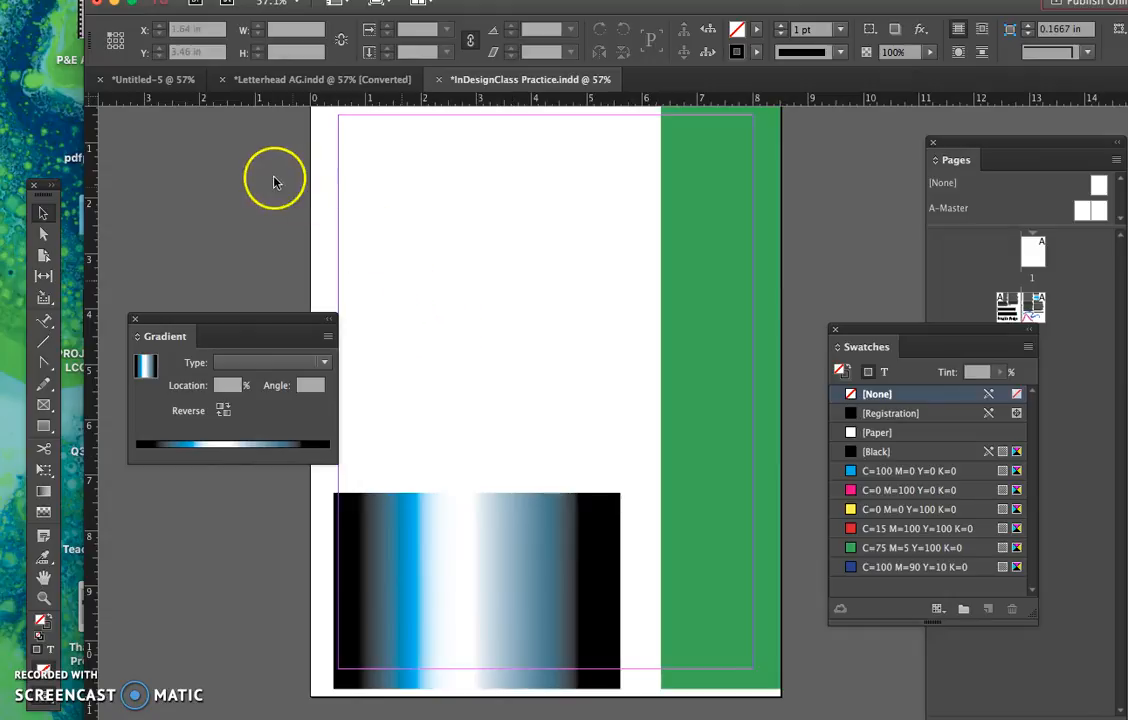
# - Start the Place command to import an image file
pyautogui.click(115, 1)
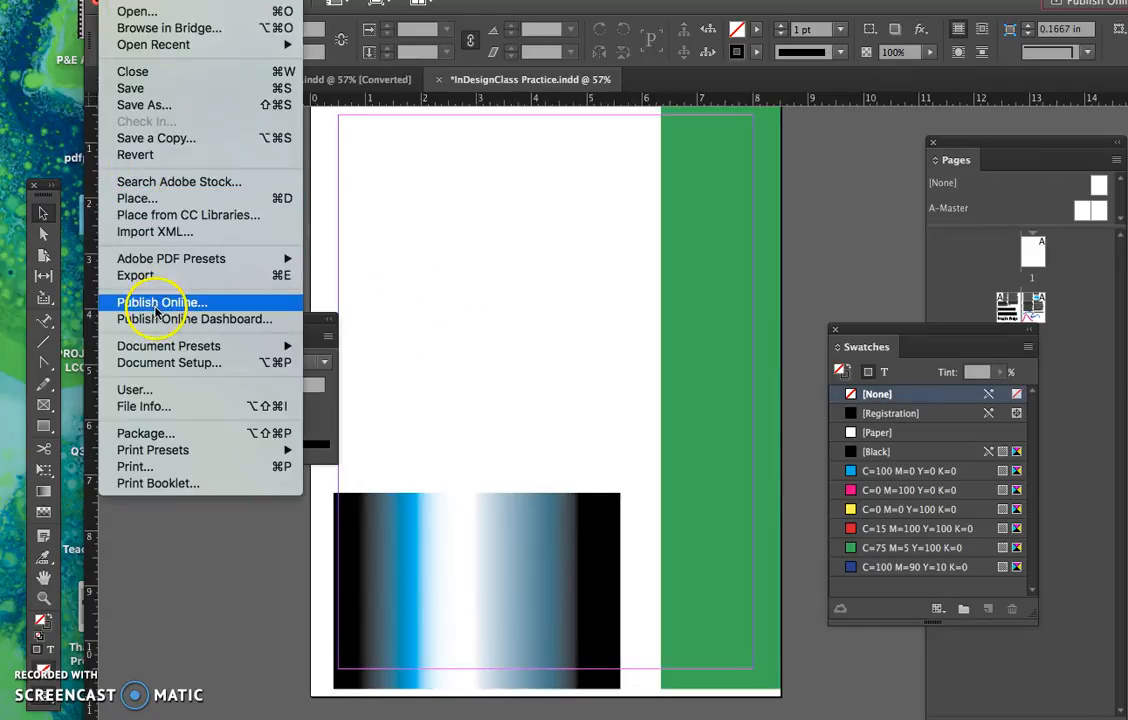
pyautogui.click(150, 198)
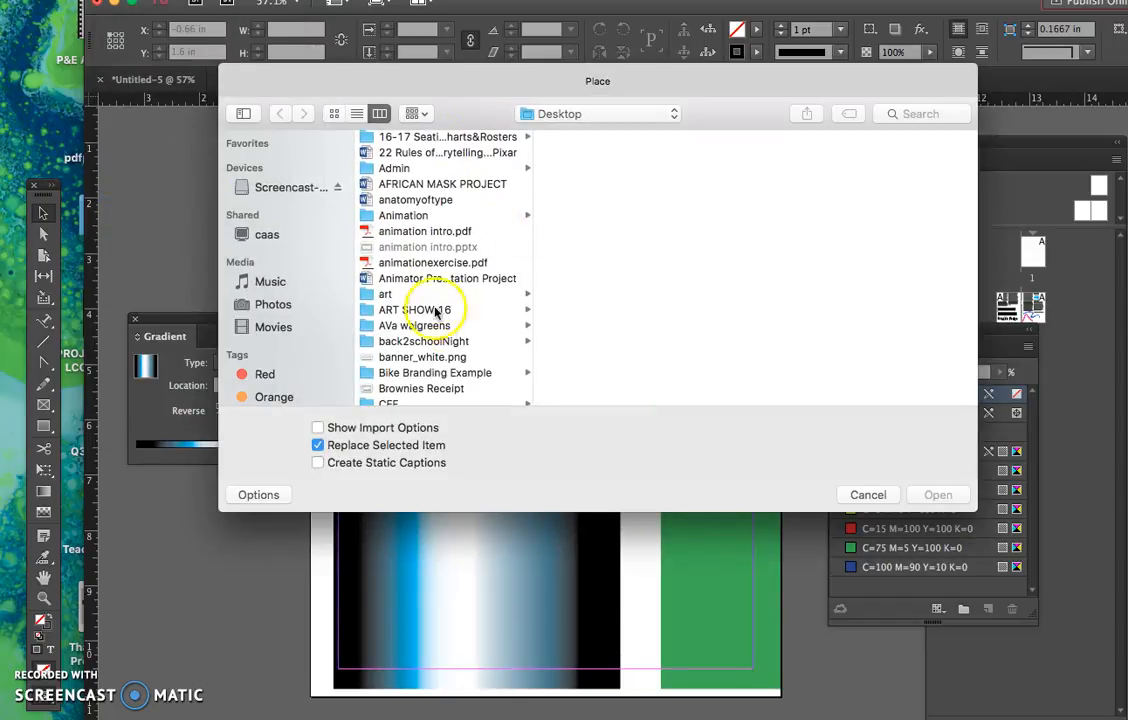
pyautogui.scroll(-4, 470, 325)
pyautogui.scroll(-5, 470, 330)
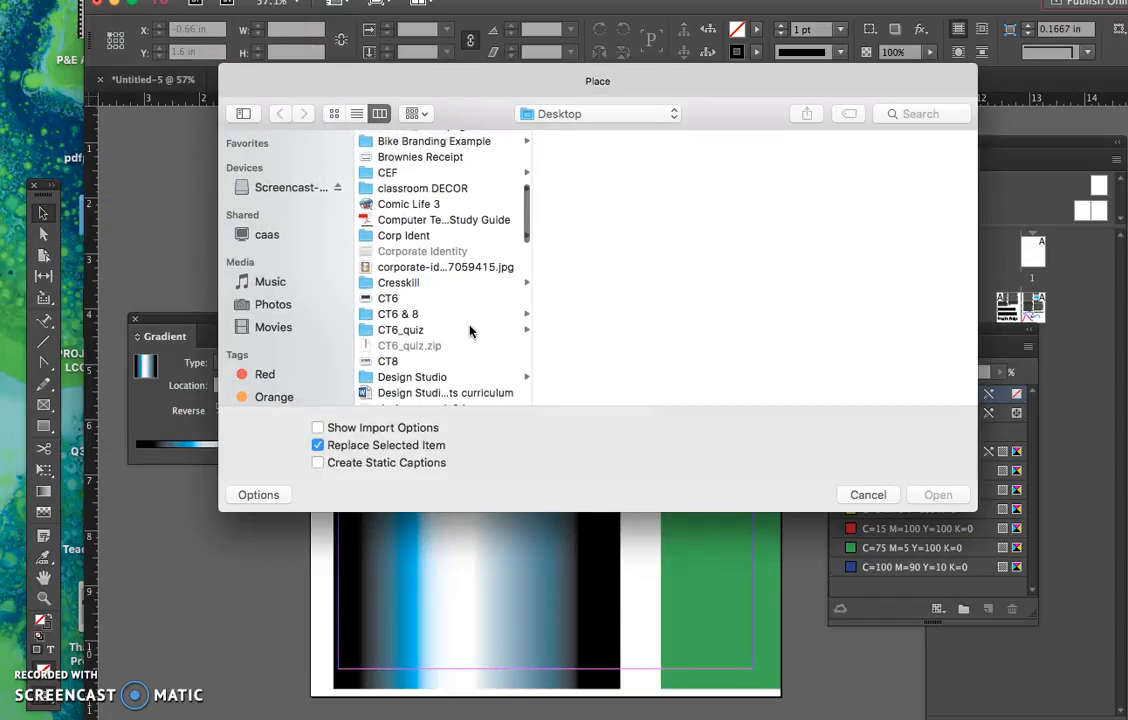
pyautogui.scroll(-6, 470, 330)
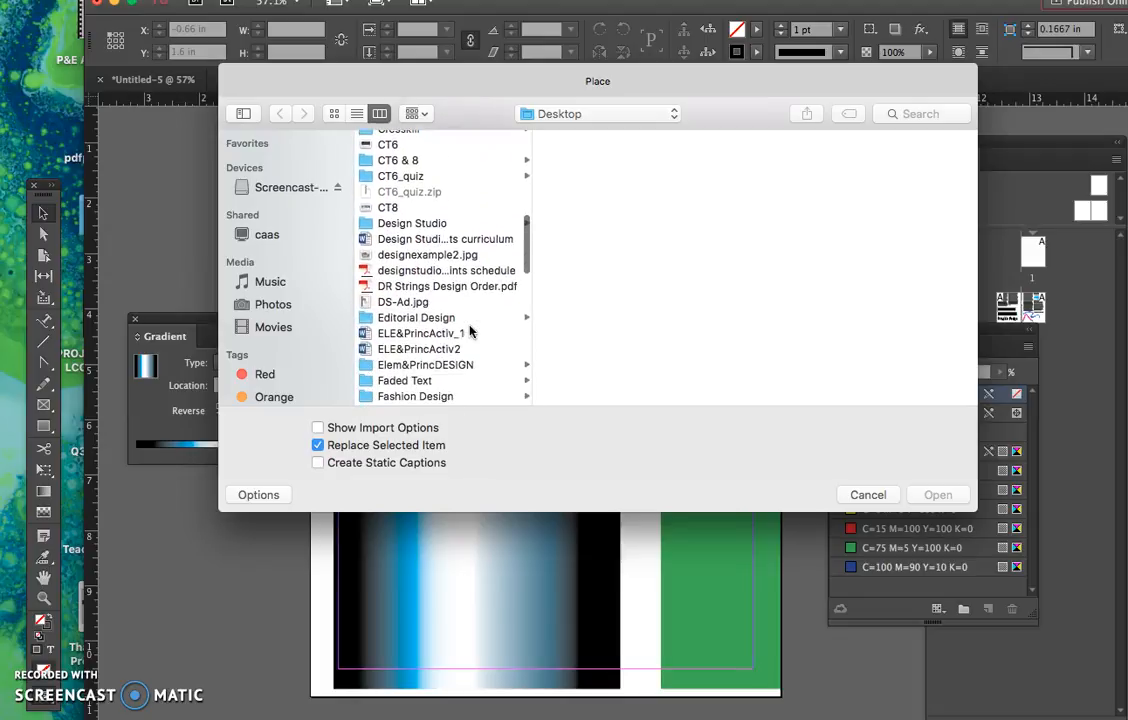
pyautogui.scroll(-2, 470, 330)
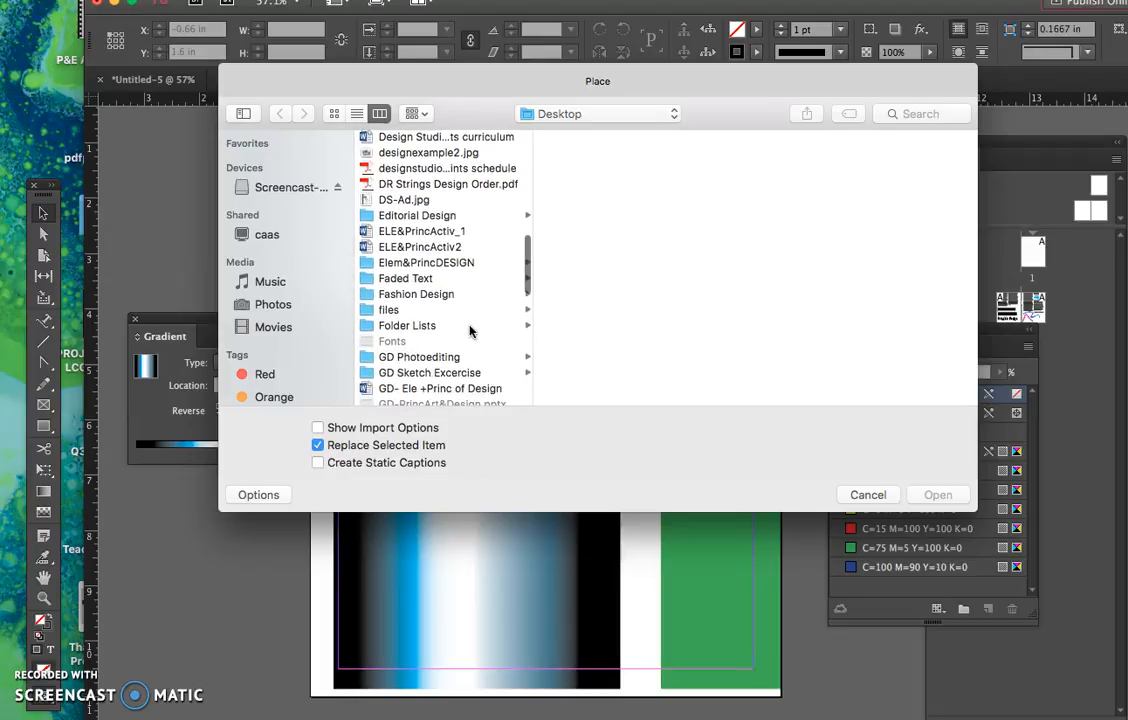
pyautogui.click(428, 293)
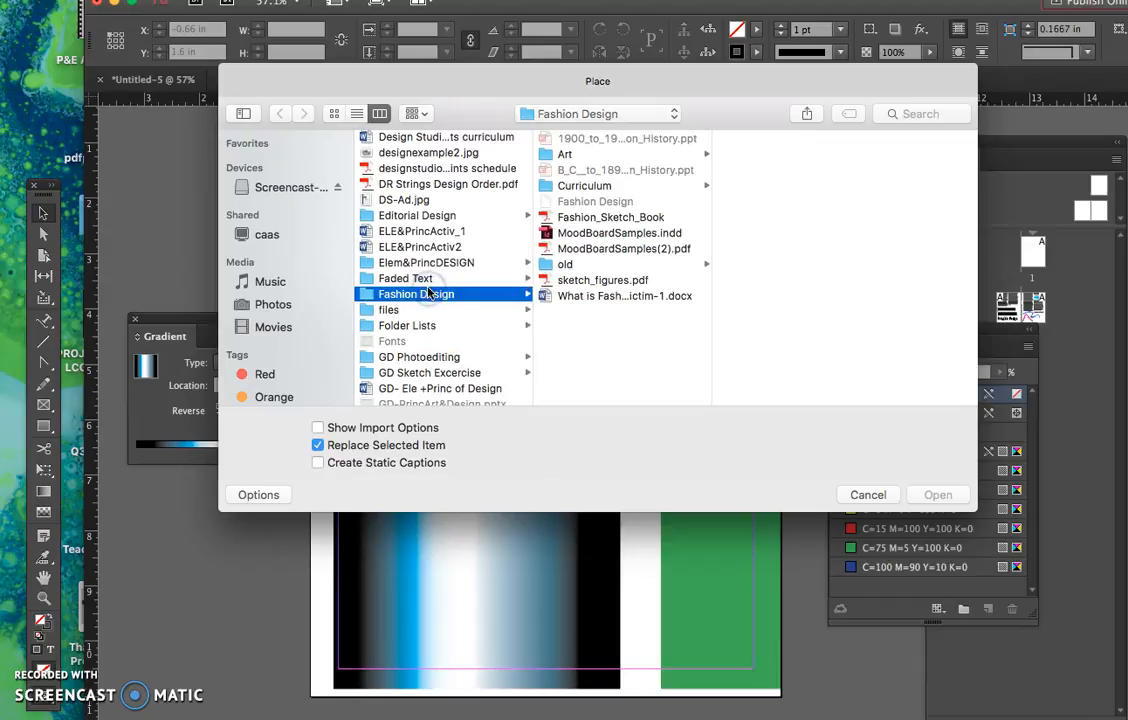
pyautogui.scroll(-8, 418, 312)
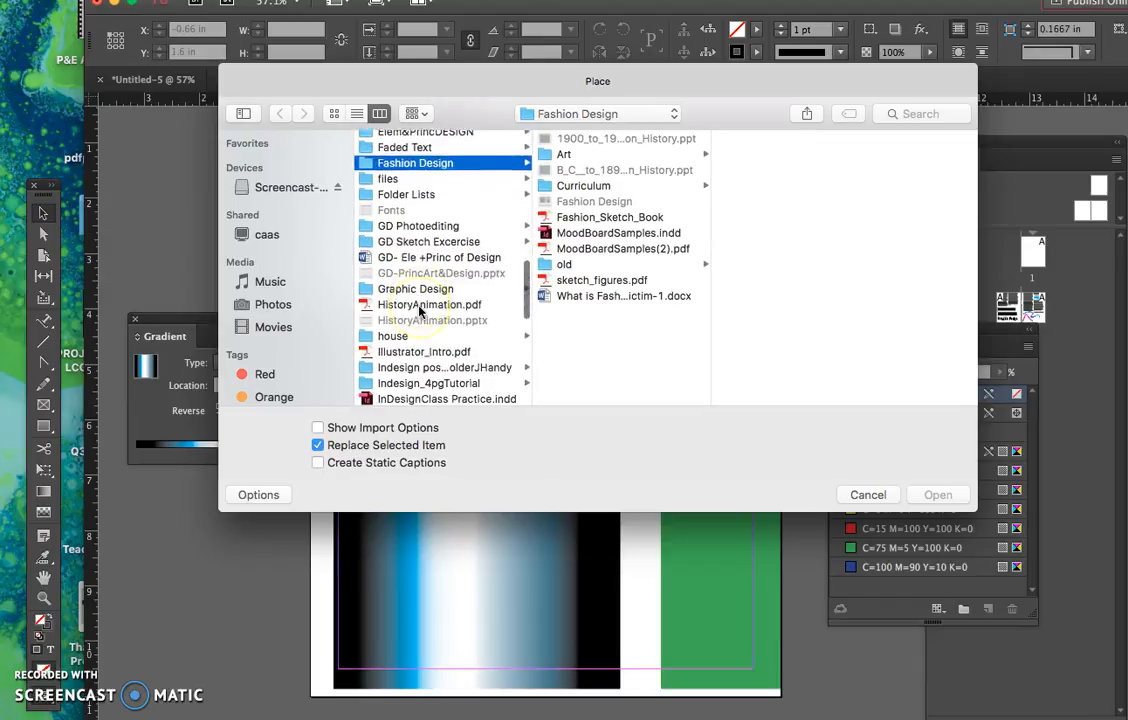
pyautogui.scroll(-5, 420, 312)
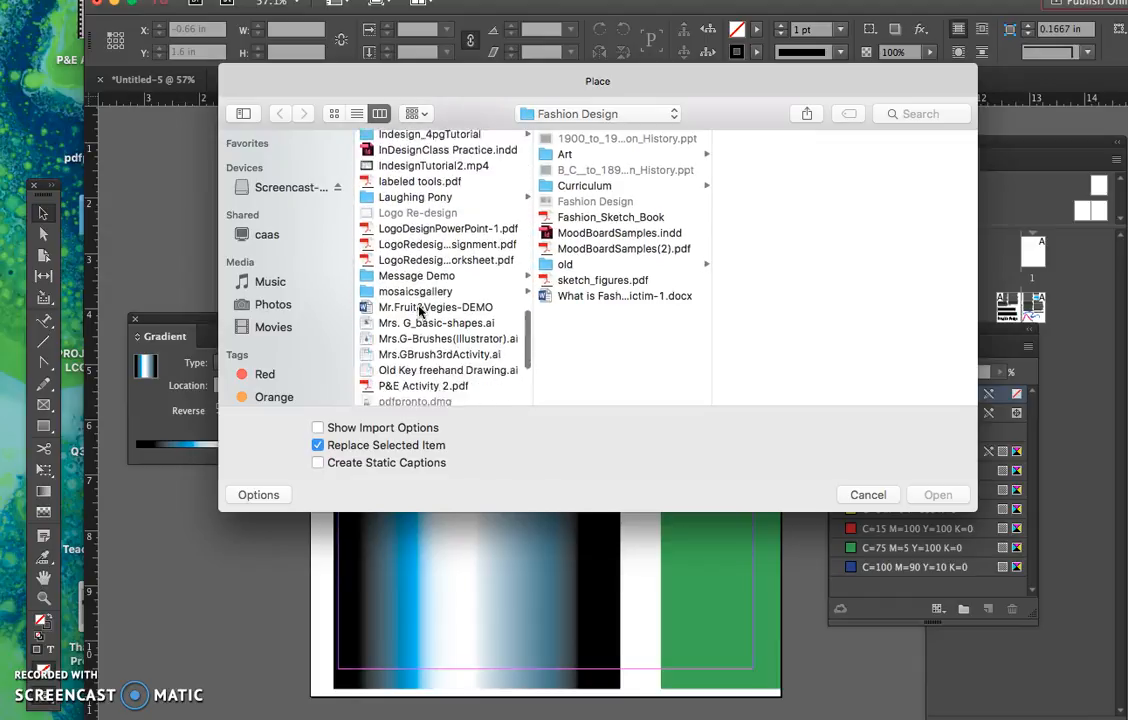
pyautogui.scroll(-4, 420, 312)
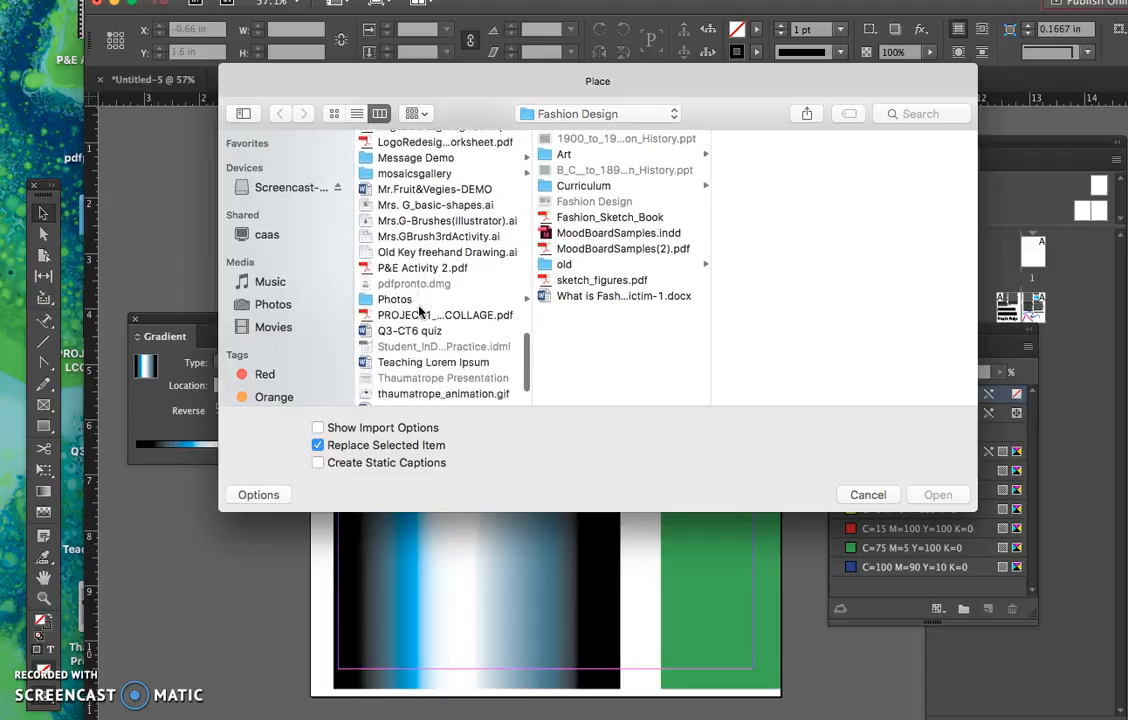
pyautogui.scroll(15, 430, 280)
pyautogui.click(547, 118)
pyautogui.click(569, 63)
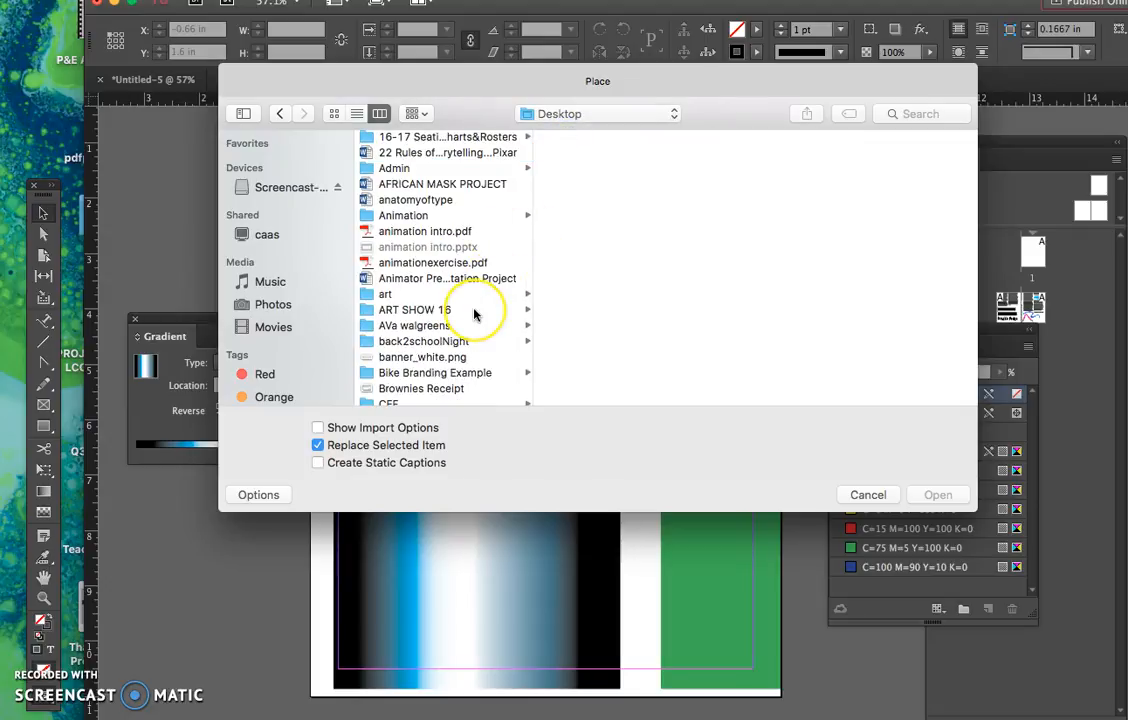
# - Place 009-rosebud-mosaic-shoe_lg.jpg from the Desktop's mosaicsgallery folder and position it at about X 0.75 in, Y 2.22 in
pyautogui.scroll(-4, 474, 314)
pyautogui.scroll(-4, 474, 314)
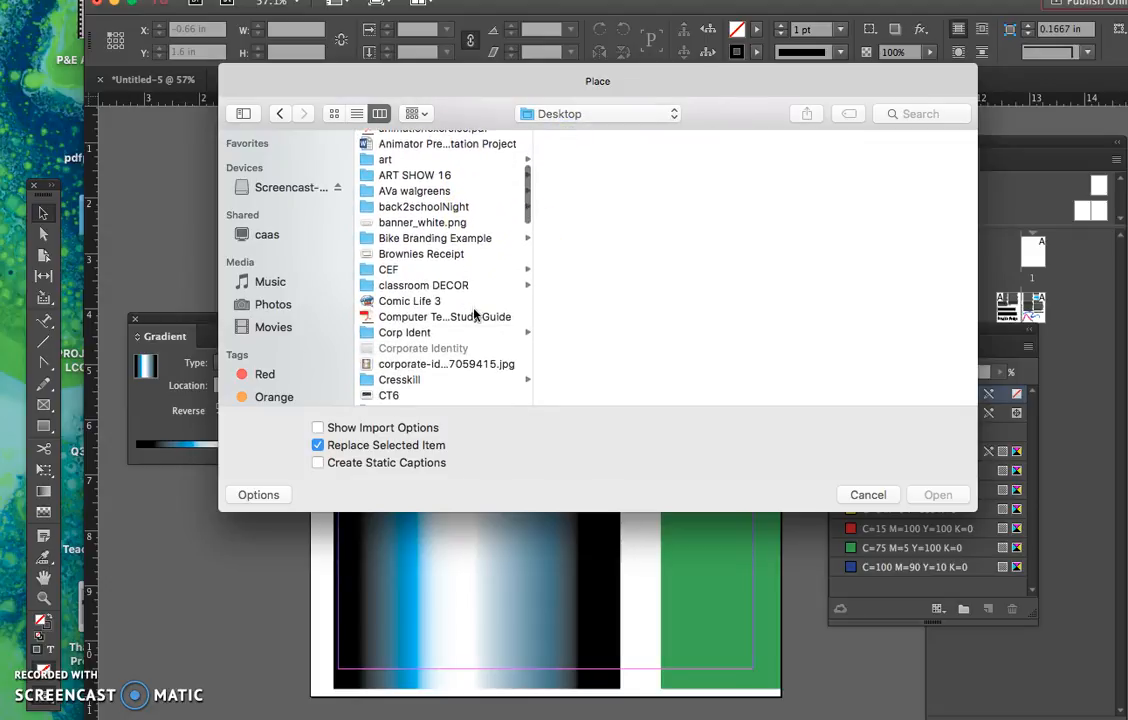
pyautogui.scroll(-15, 474, 314)
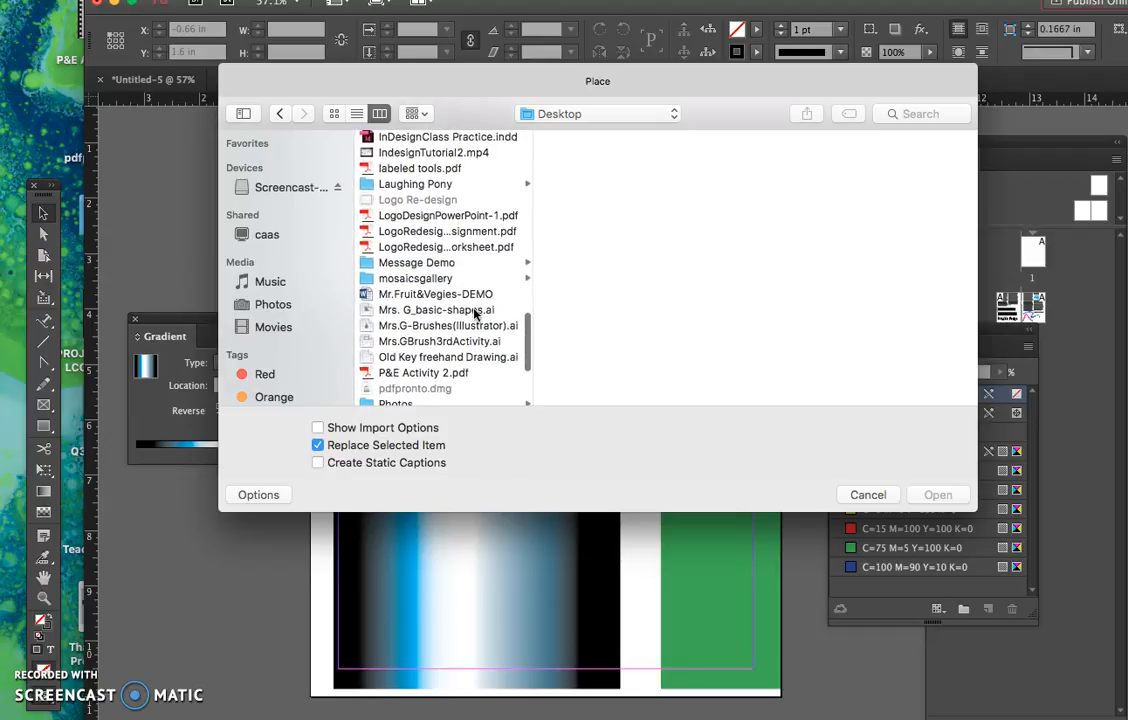
pyautogui.click(447, 281)
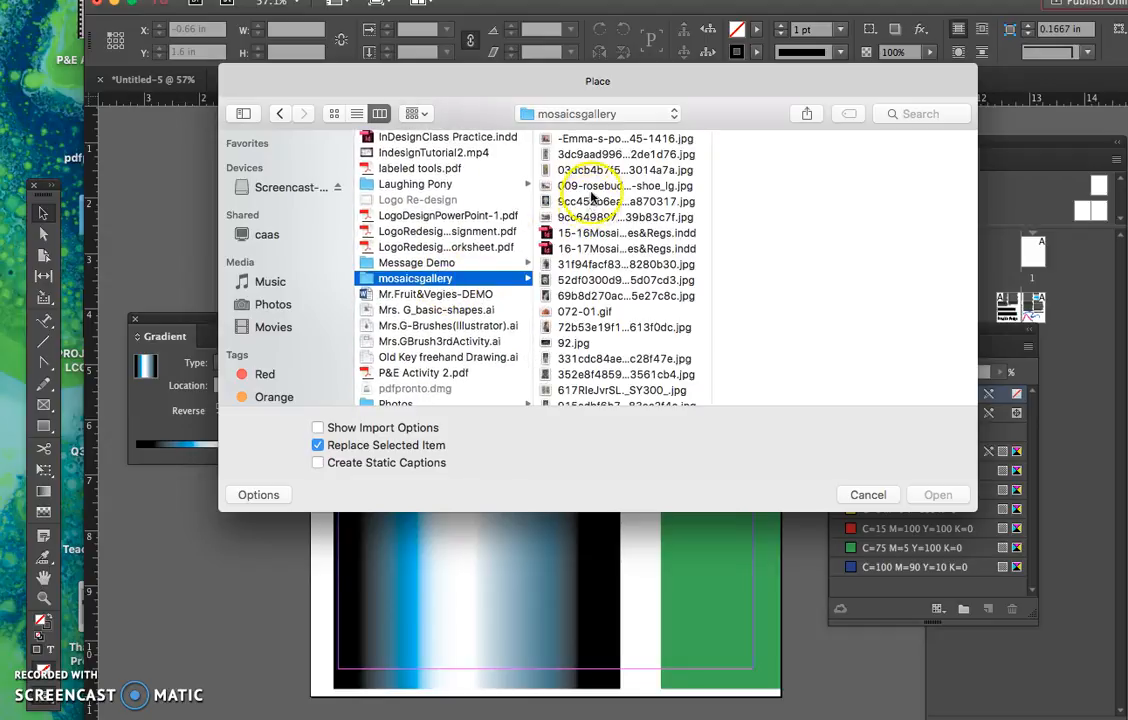
pyautogui.click(597, 186)
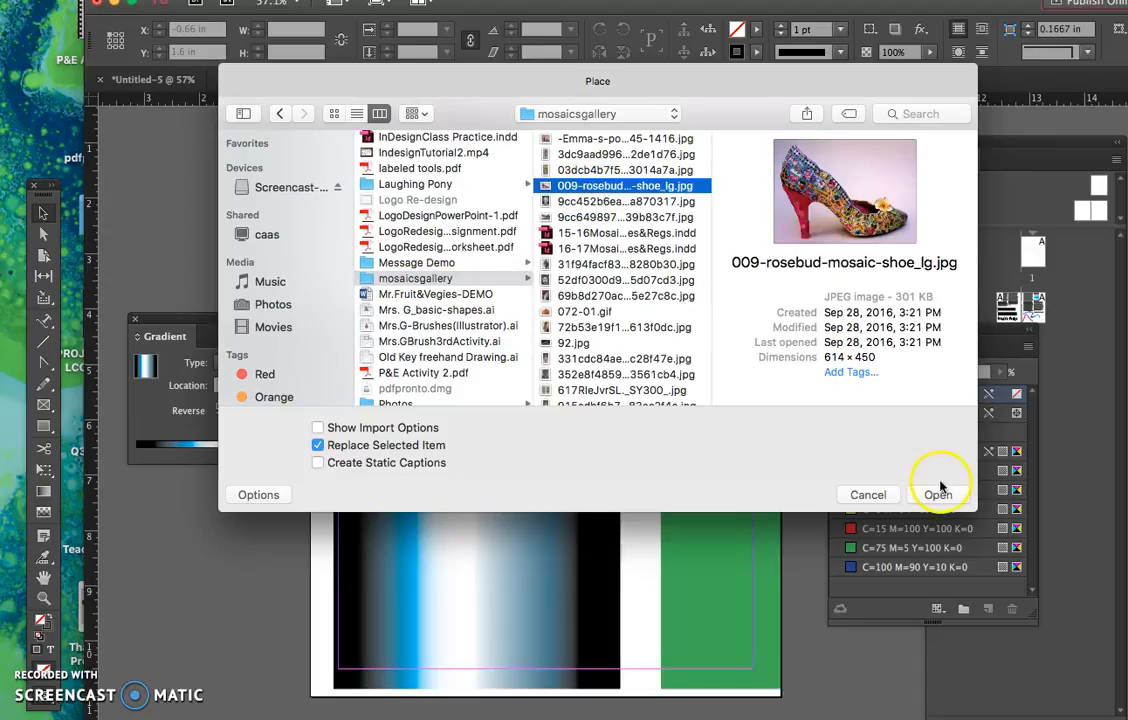
pyautogui.click(938, 495)
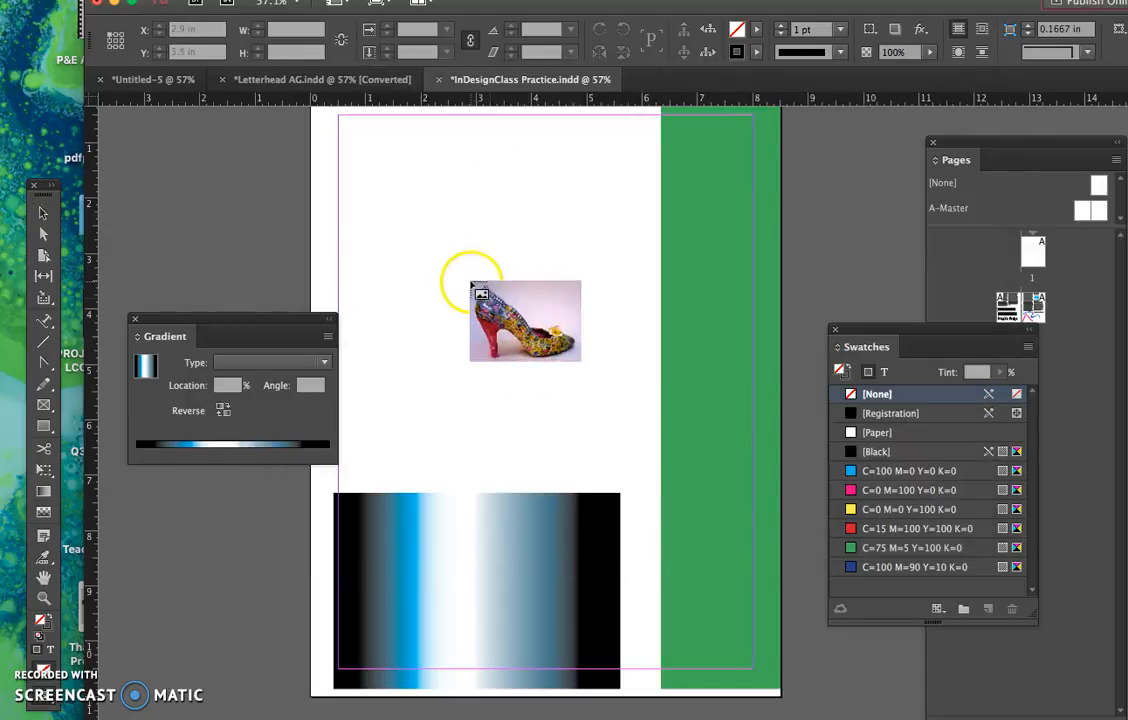
pyautogui.click(458, 274)
pyautogui.moveTo(490, 313); pyautogui.dragTo(382, 249)
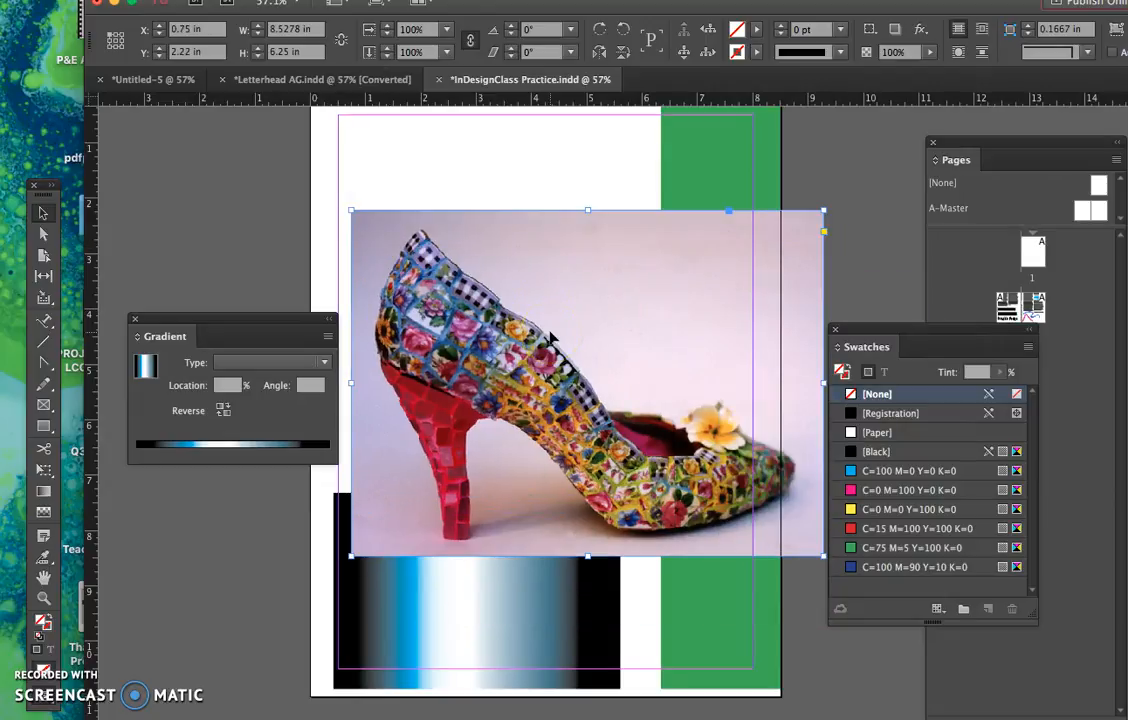
# - Toggle the shoe image's option to constrain proportions for scaling, and toggle it back
pyautogui.click(471, 46)
pyautogui.click(471, 46)
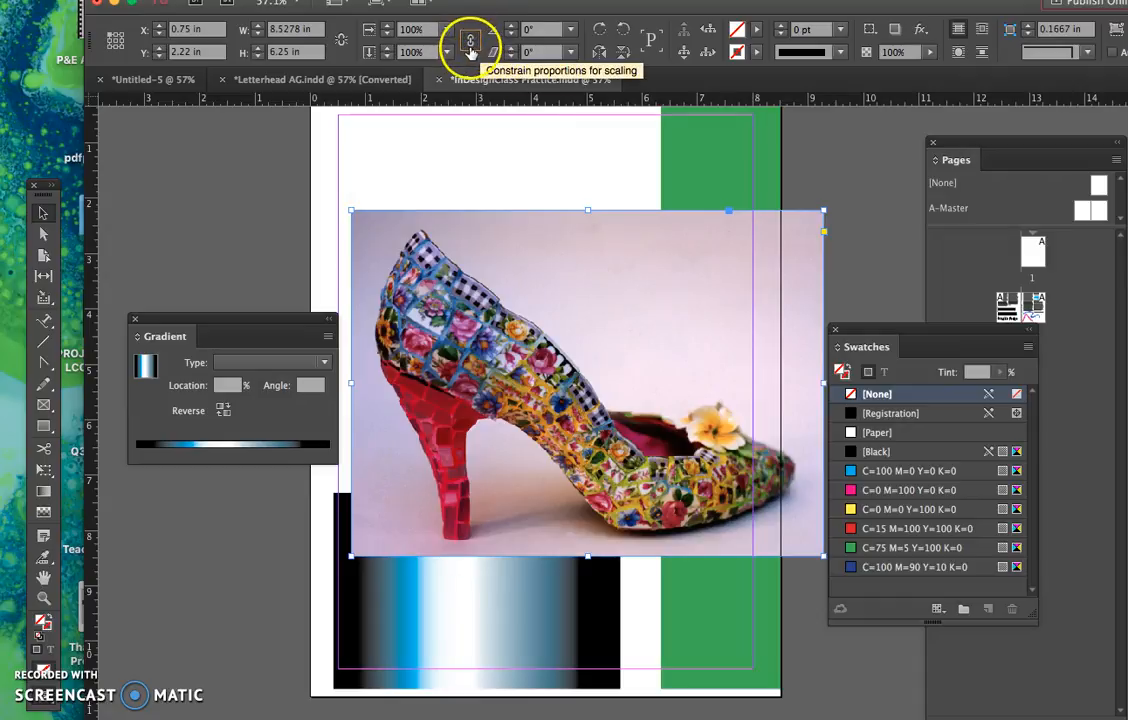
# - Constrain proportions for scaling and scale the shoe image to 50% twice in a row
pyautogui.click(471, 46)
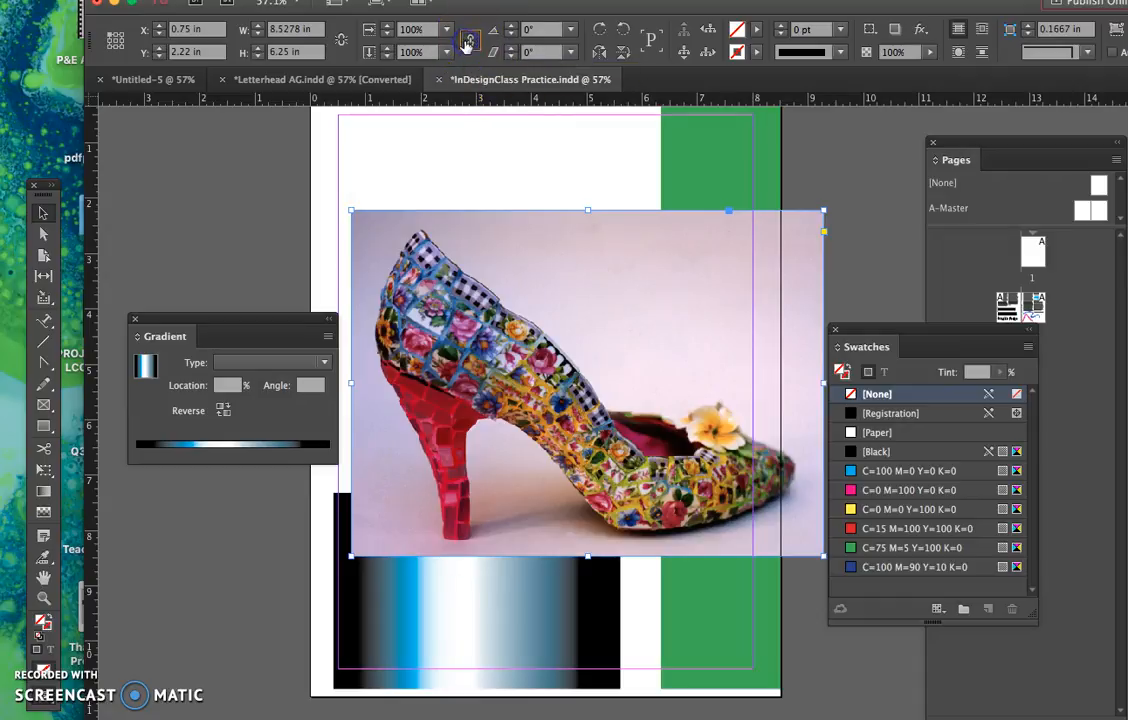
pyautogui.click(446, 29)
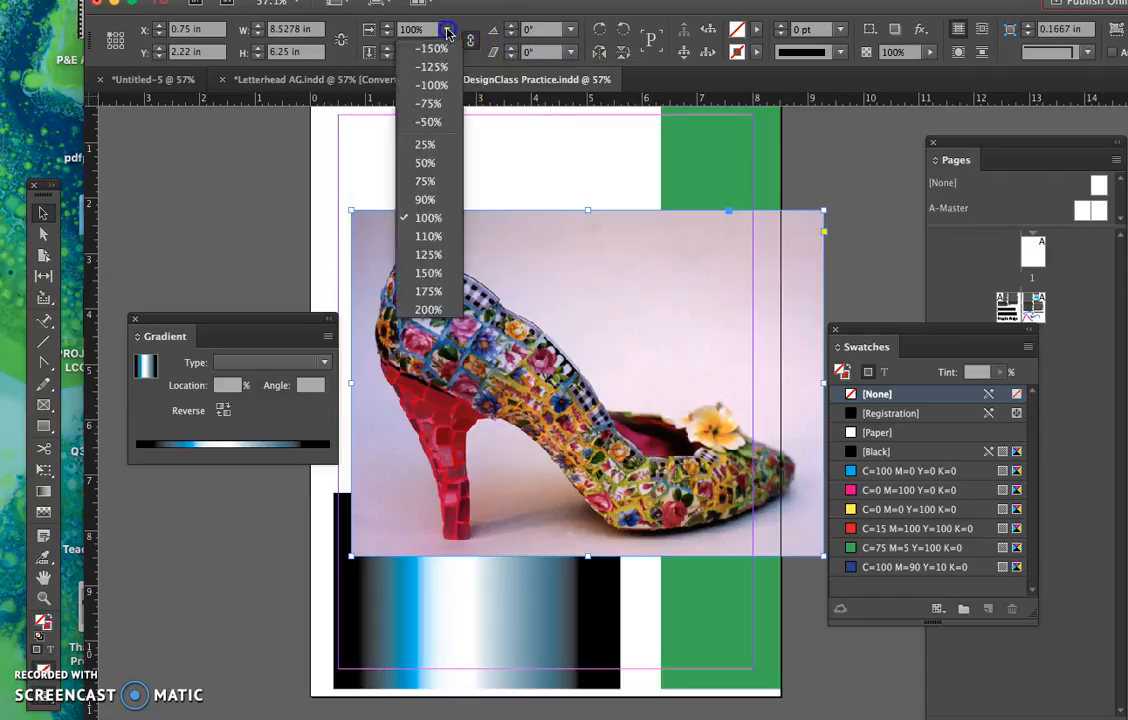
pyautogui.click(440, 168)
pyautogui.click(447, 33)
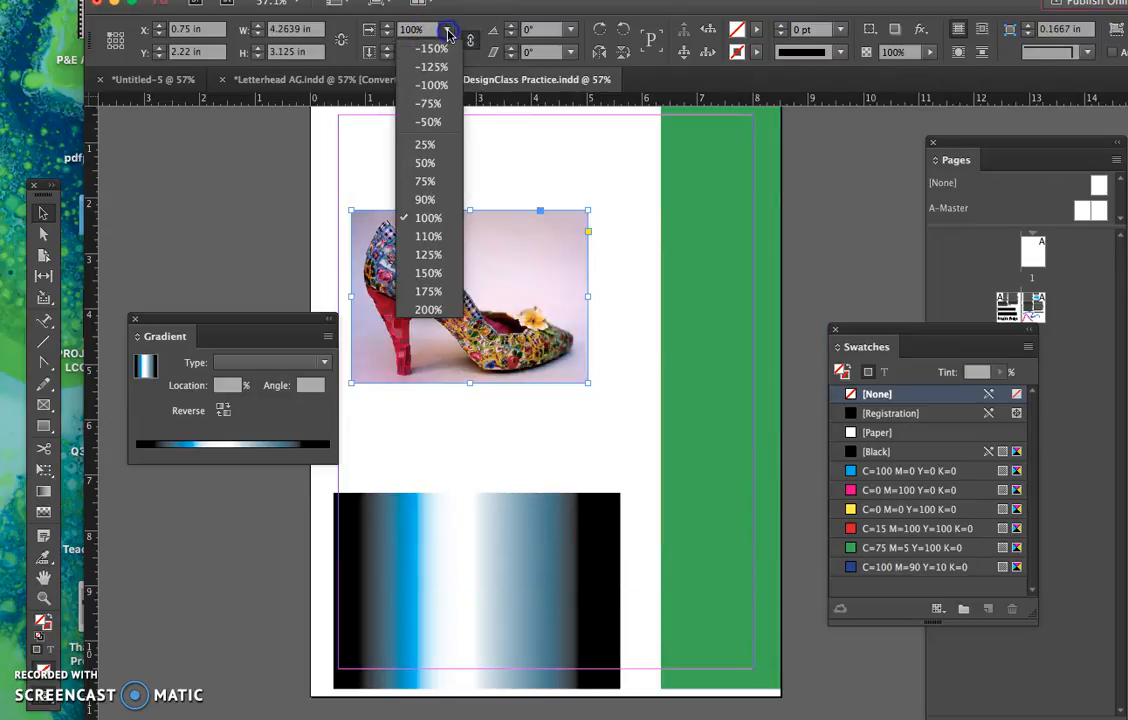
pyautogui.click(442, 164)
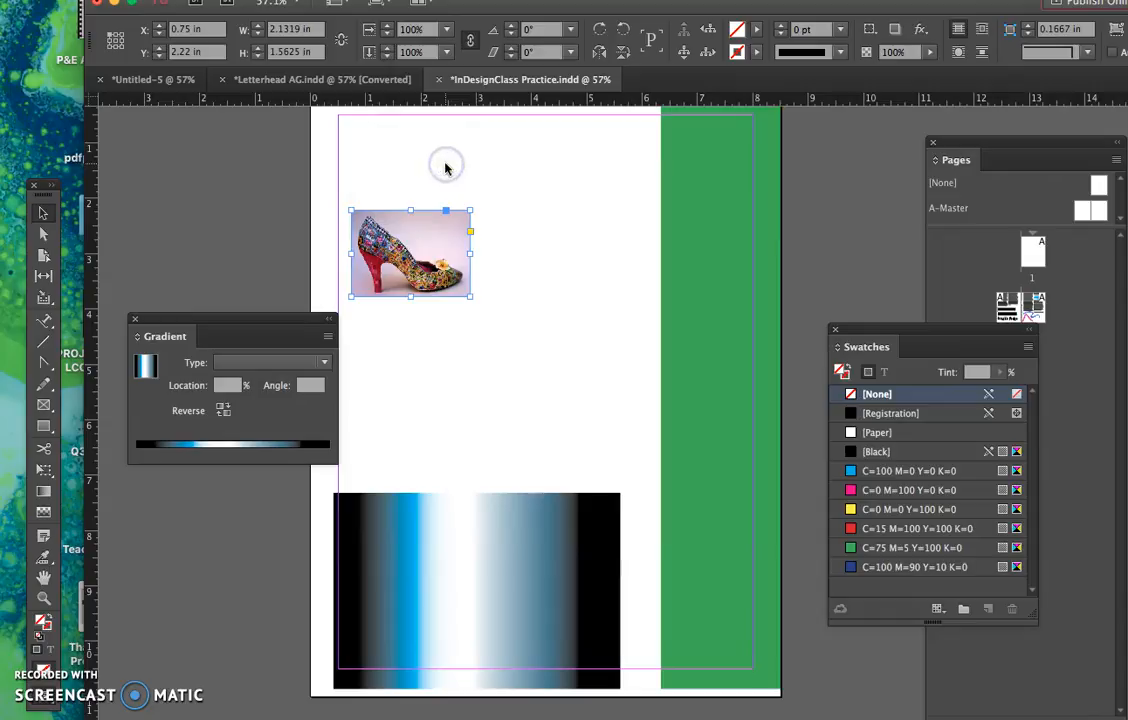
# - Move the reduced shoe image to about X 1.875 in, Y 2.2 in, deselect it, and show the character formatting settings
pyautogui.moveTo(448, 232); pyautogui.dragTo(505, 236)
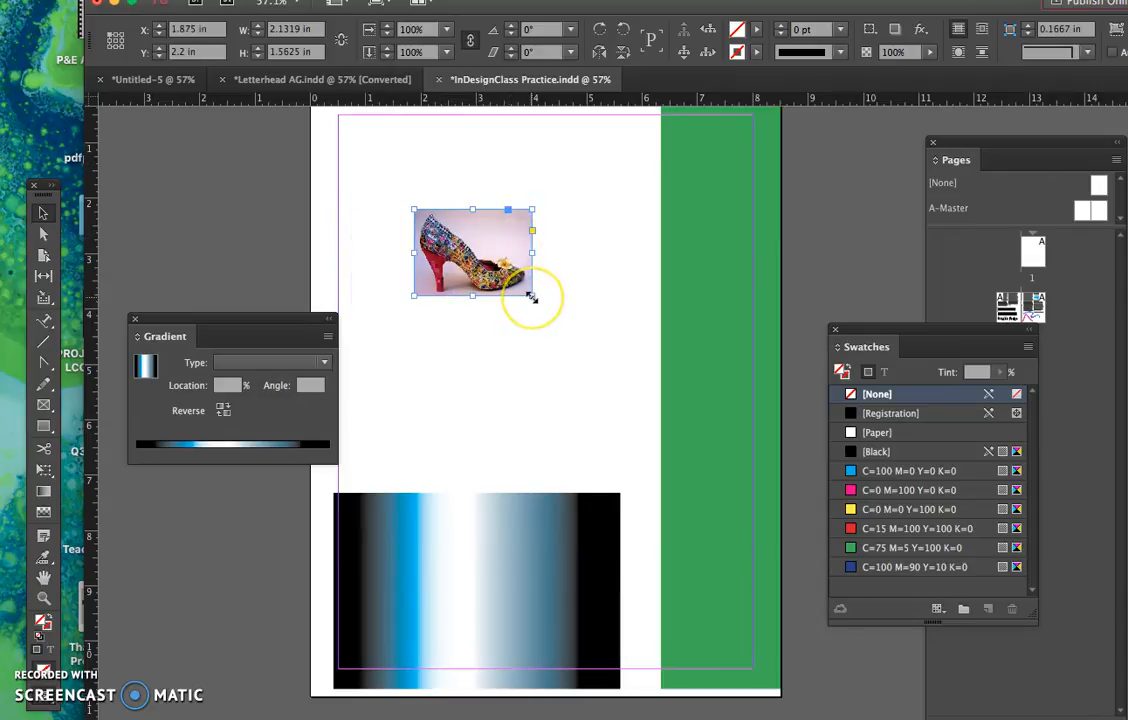
pyautogui.click(428, 373)
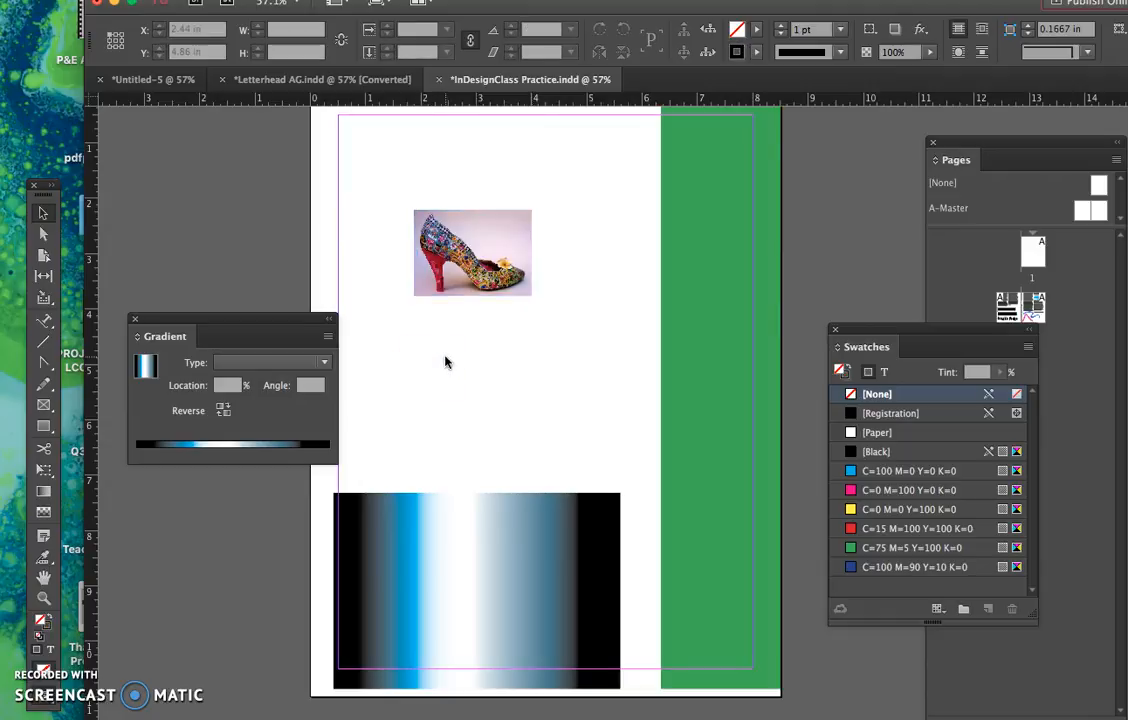
pyautogui.press('super+t')
# - Scale the shoe image up by 150% and again by 200%, and move it to about X 0.68 in, Y 1.375 in
pyautogui.click(446, 292)
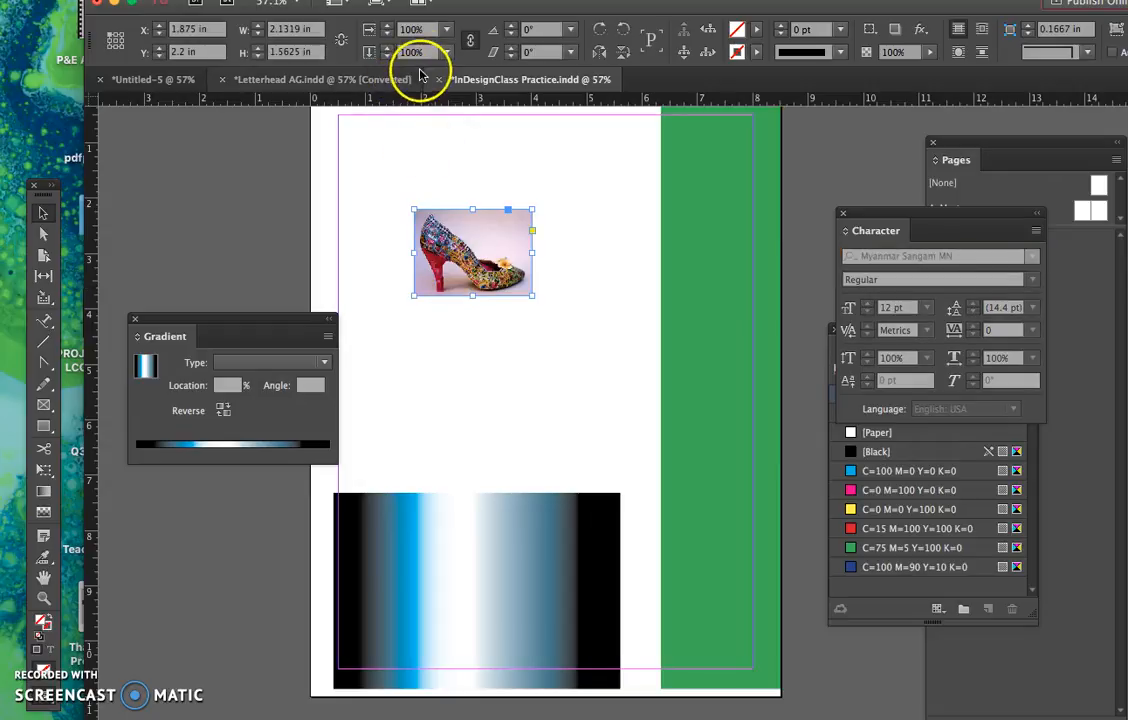
pyautogui.click(446, 29)
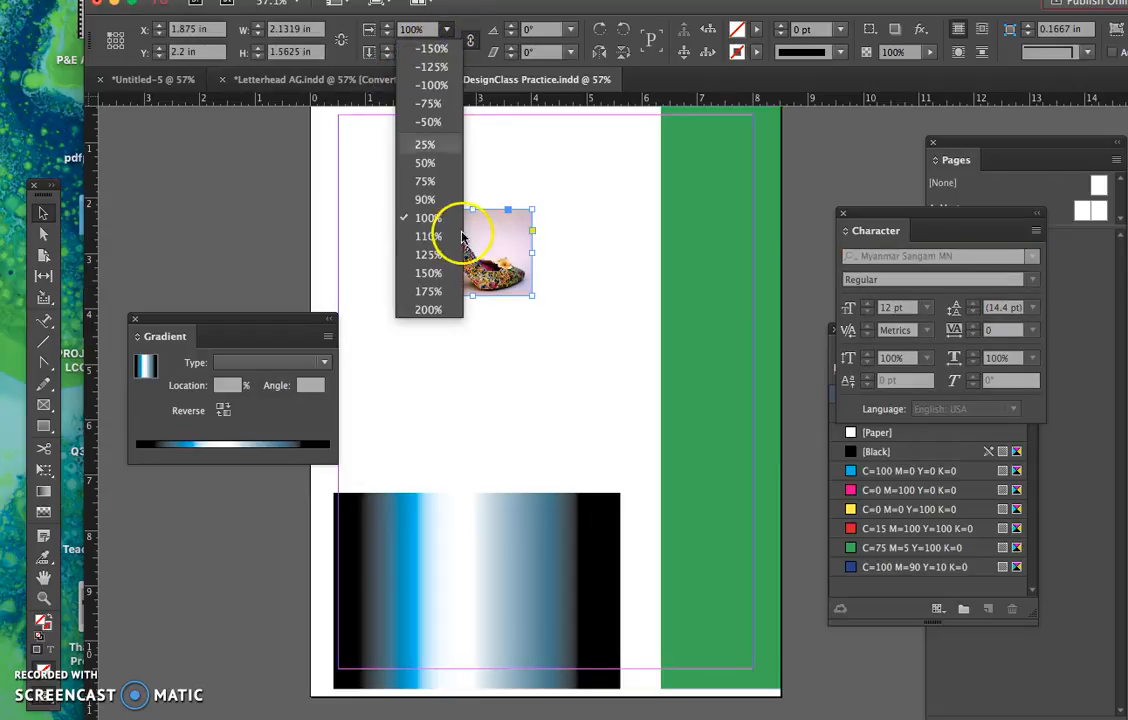
pyautogui.click(428, 273)
pyautogui.click(446, 30)
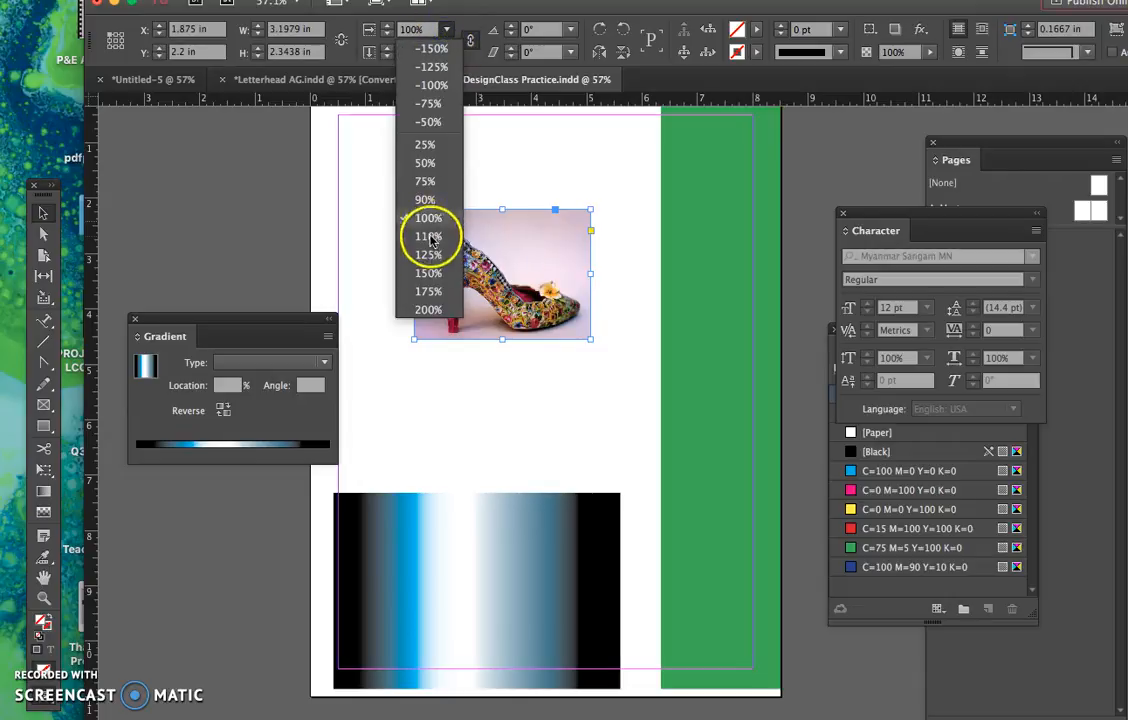
pyautogui.click(428, 309)
pyautogui.moveTo(497, 287); pyautogui.dragTo(434, 244)
pyautogui.click(530, 182)
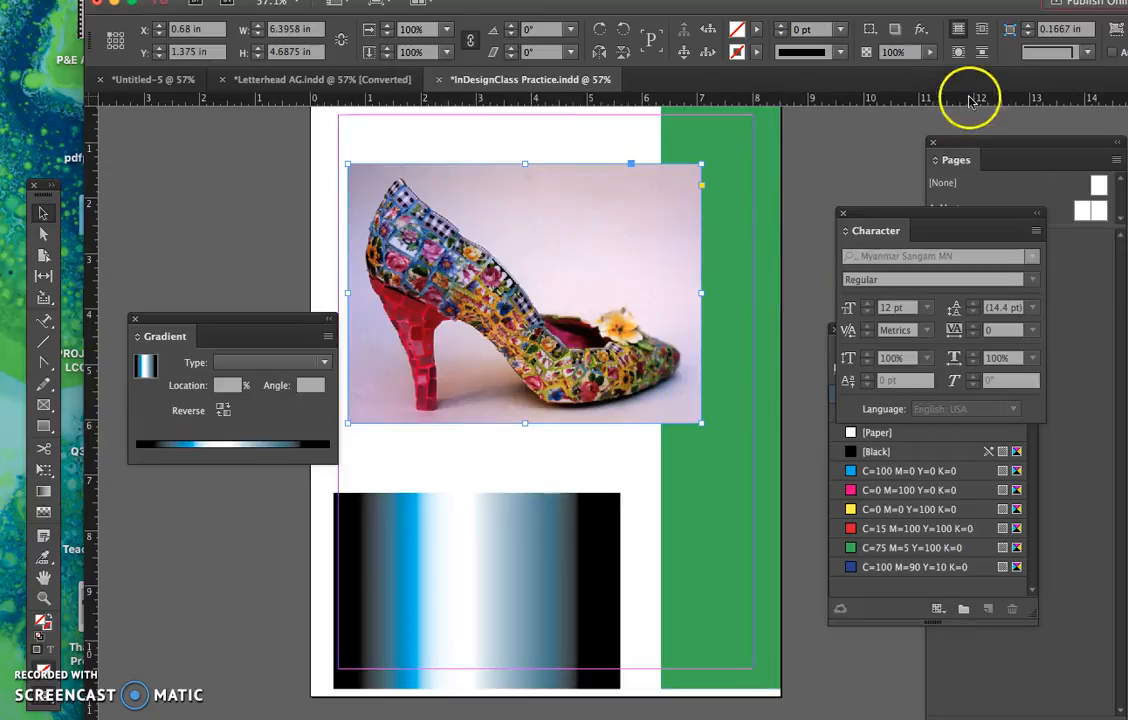
# - Try the shoe image's opacity slider, leaving it at 100%, and move the image down to about Y 4.19 in
pyautogui.click(931, 54)
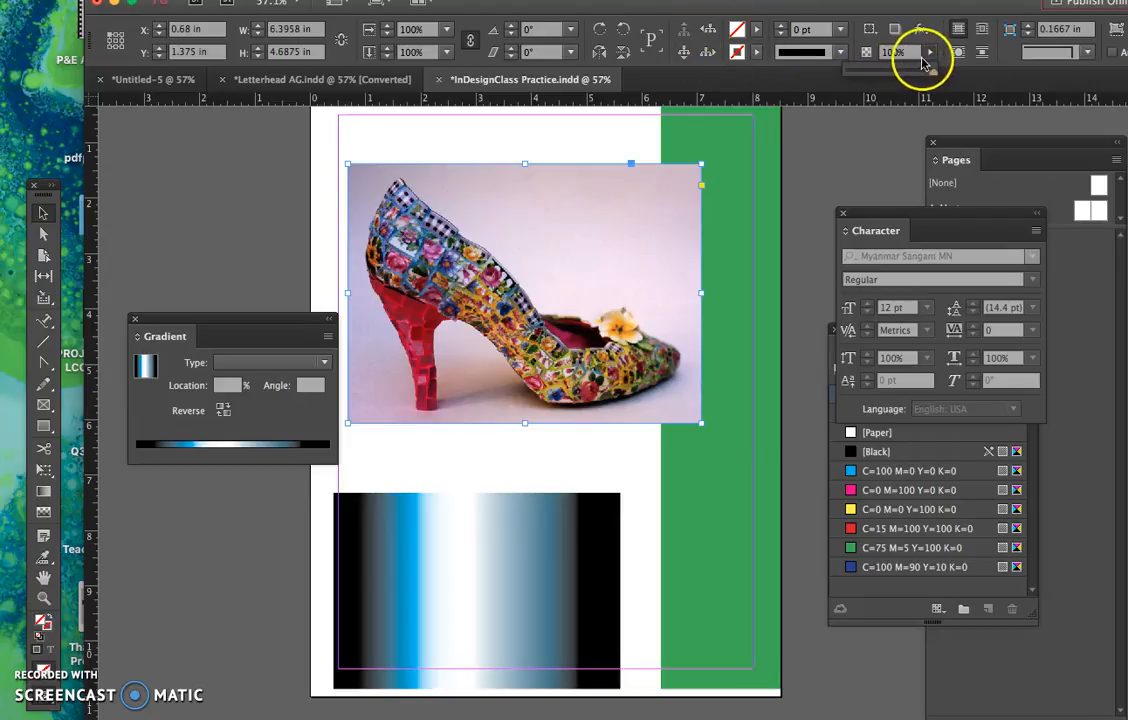
pyautogui.moveTo(929, 72); pyautogui.dragTo(965, 74)
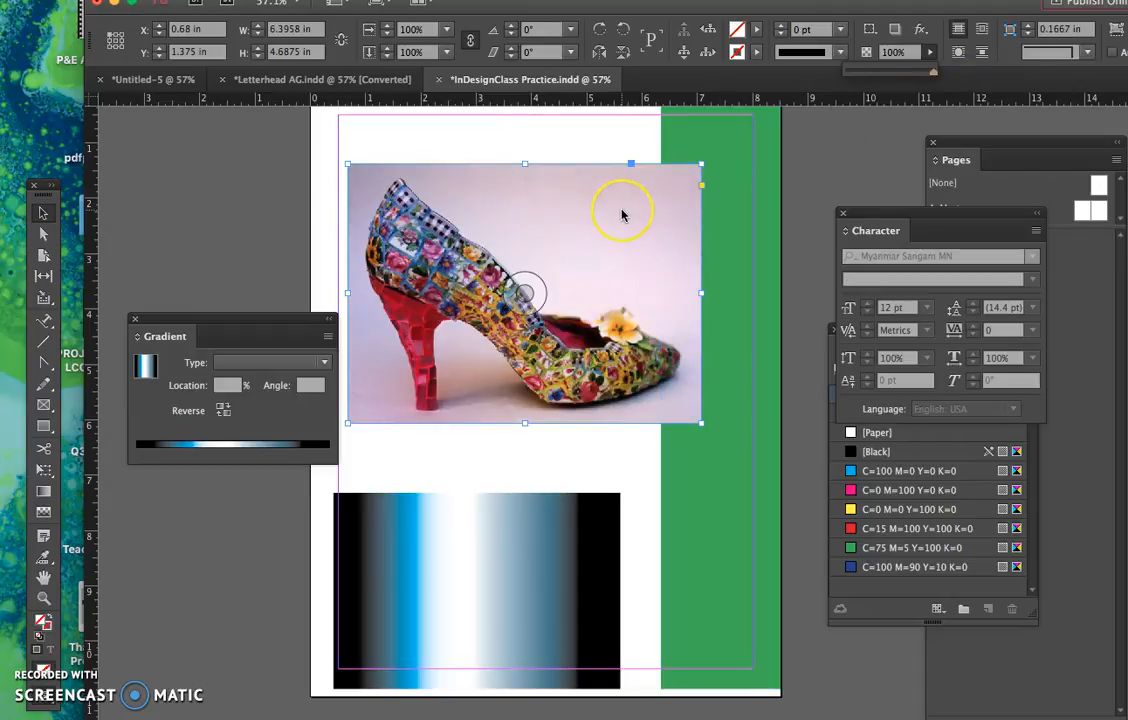
pyautogui.moveTo(621, 215); pyautogui.dragTo(621, 371)
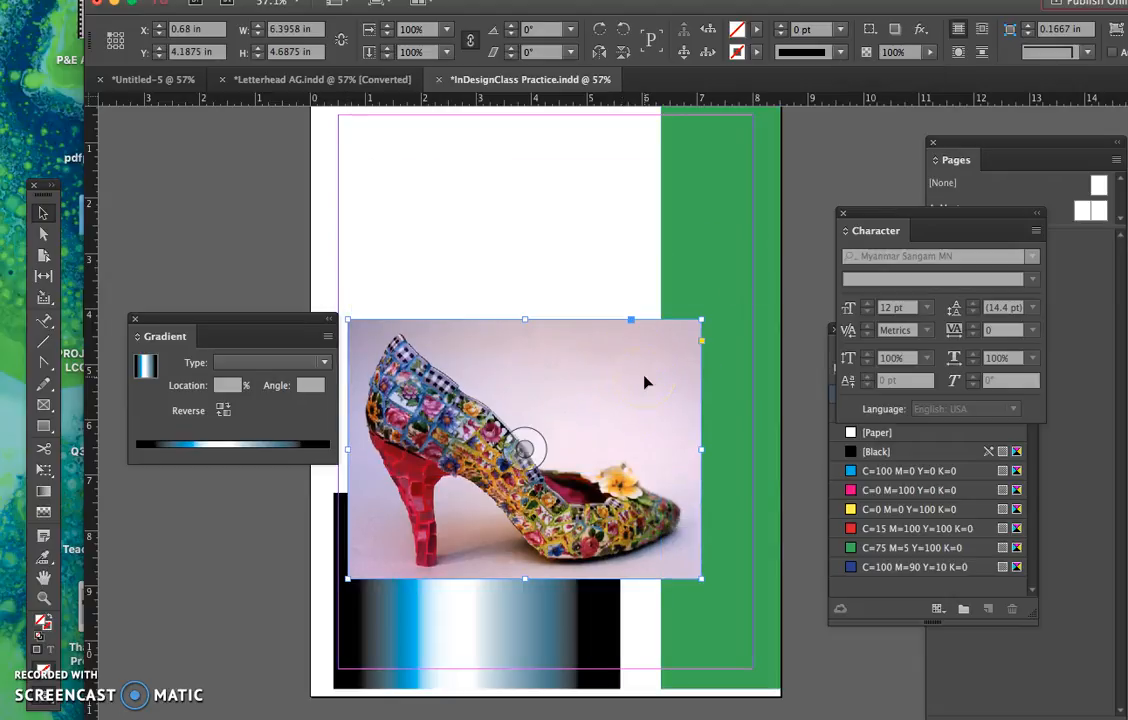
# - Duplicate the shoe image, scale the copy to 50%, and position it at about X 4.18 in, Y 0.75 in
pyautogui.press('super+c')
pyautogui.press('super+v')
pyautogui.moveTo(631, 387); pyautogui.dragTo(501, 220)
pyautogui.click(447, 29)
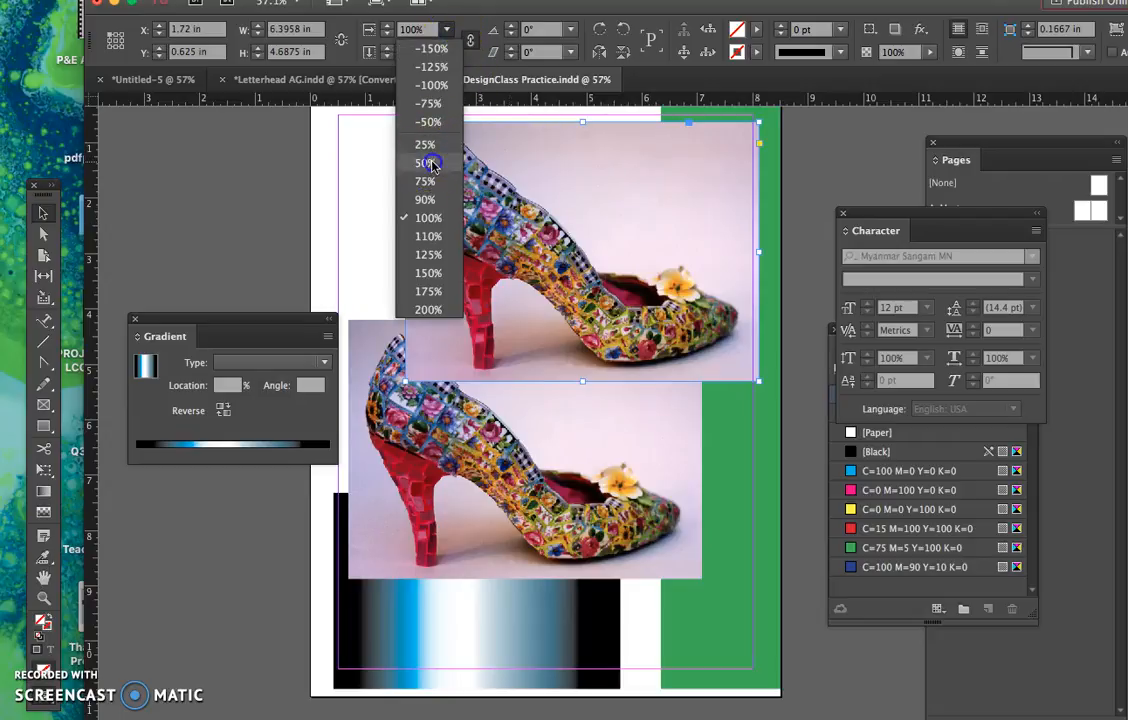
pyautogui.click(430, 163)
pyautogui.moveTo(440, 175); pyautogui.dragTo(577, 182)
# - Reduce the opacity of the small shoe copy to 65%
pyautogui.click(930, 53)
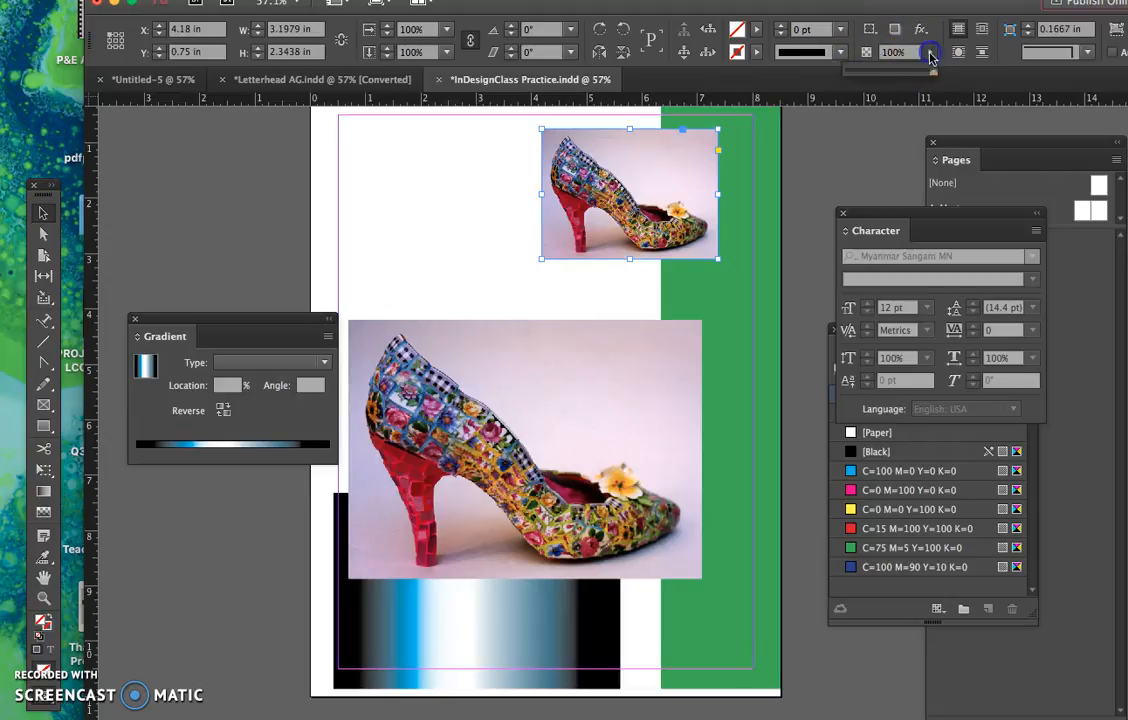
pyautogui.moveTo(933, 78); pyautogui.dragTo(900, 89)
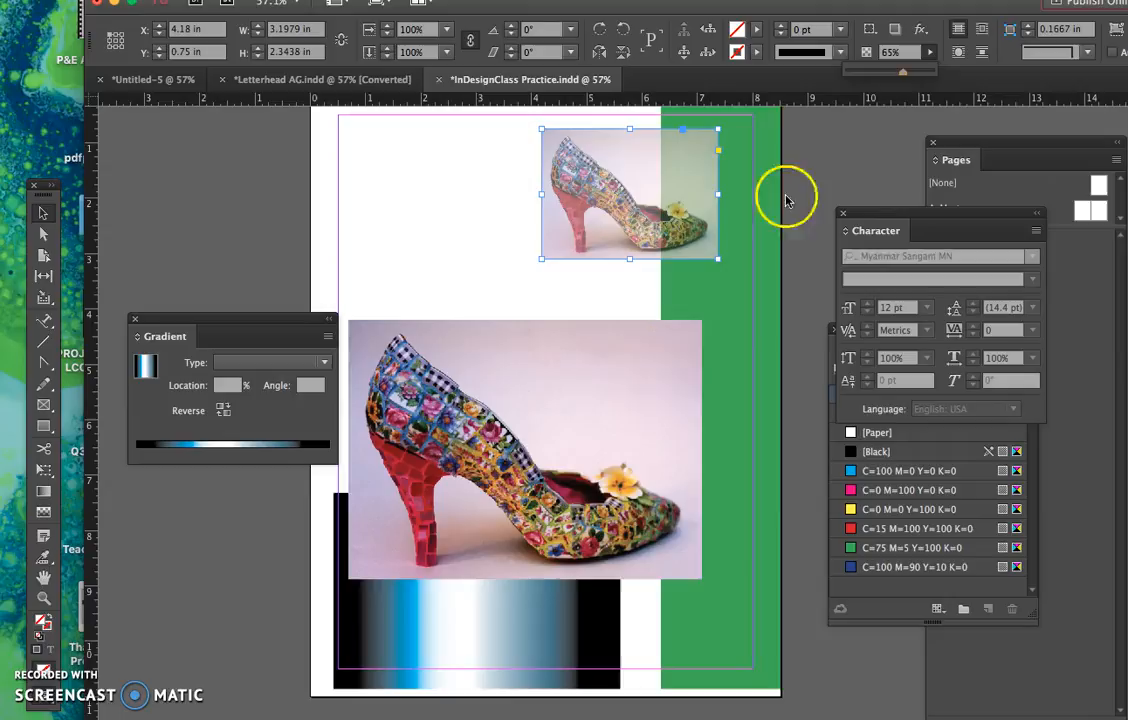
pyautogui.click(629, 373)
# - Give the small shoe copy an 8 pt stroke in red C=15 M=100 Y=100 K=0, and deselect it
pyautogui.click(583, 246)
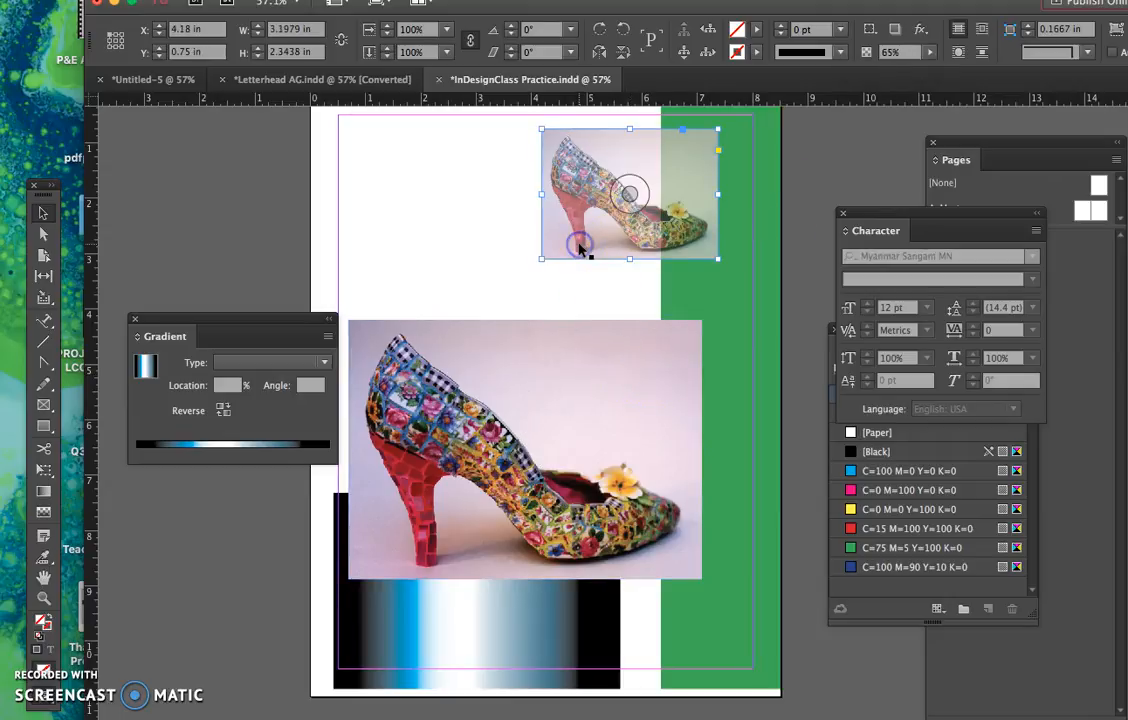
pyautogui.click(756, 52)
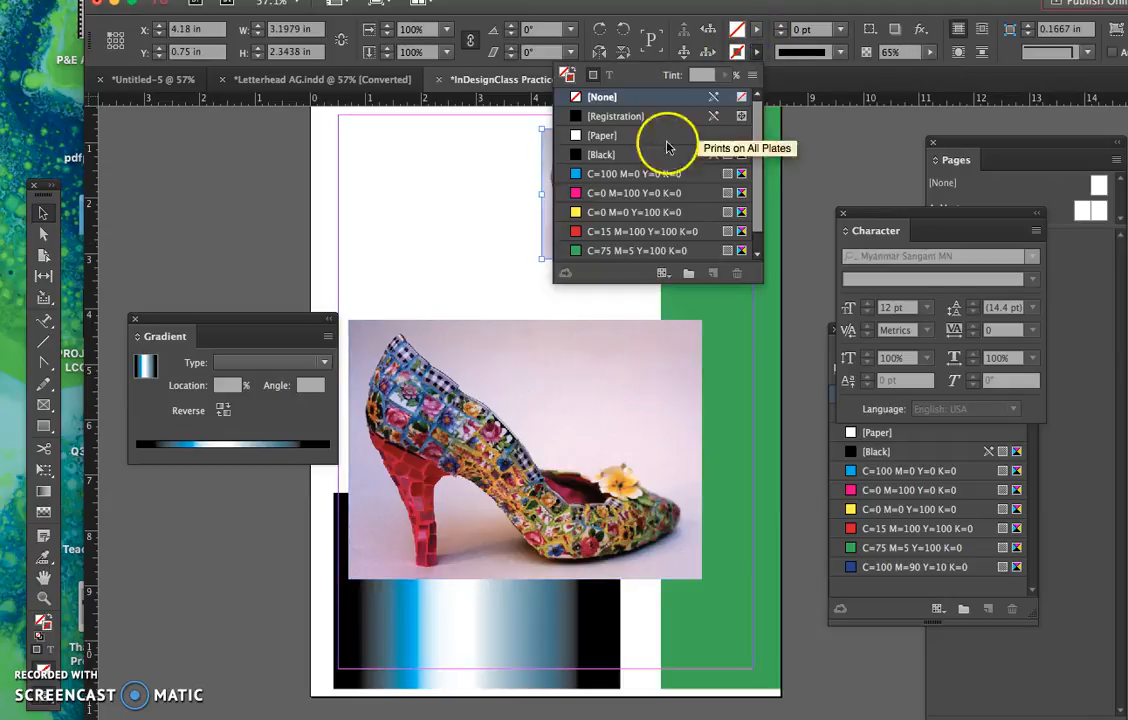
pyautogui.click(607, 157)
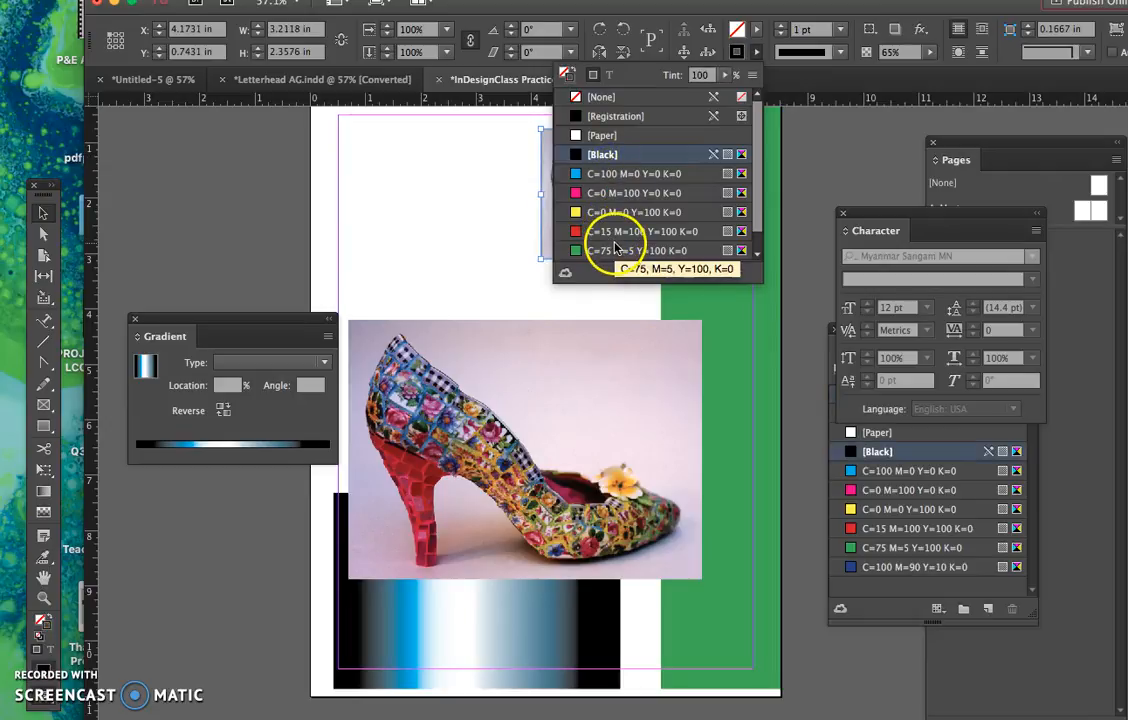
pyautogui.click(620, 231)
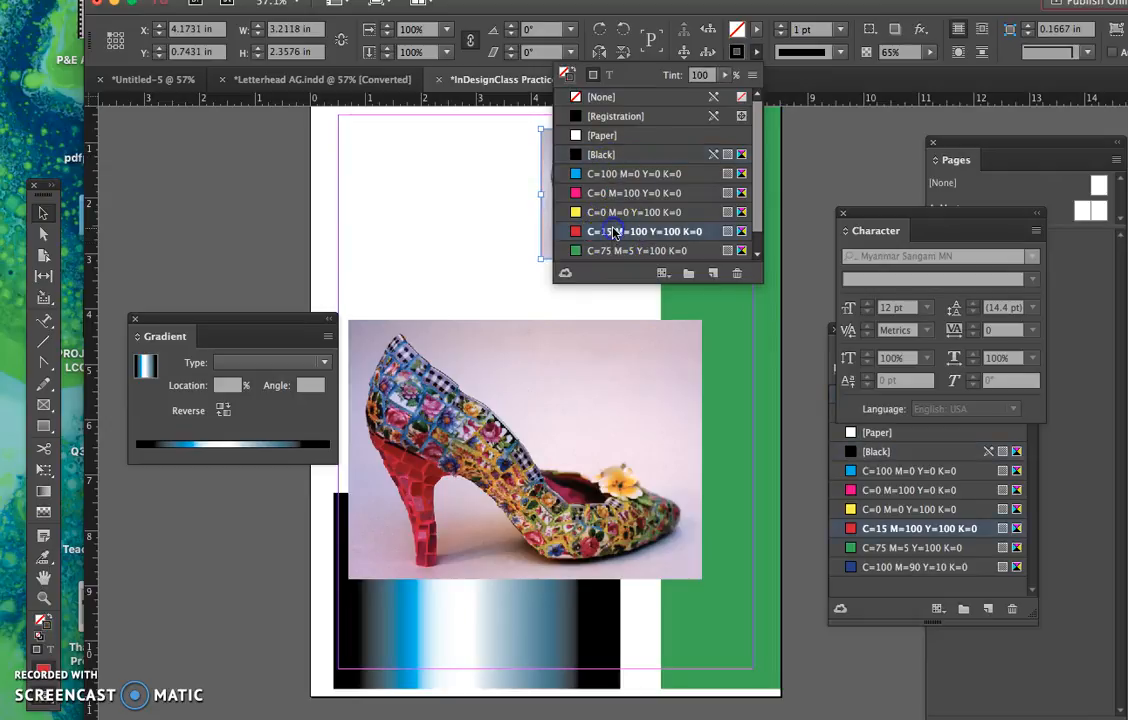
pyautogui.click(782, 26)
pyautogui.click(782, 26)
pyautogui.click(782, 26)
pyautogui.click(782, 26)
pyautogui.click(782, 26)
pyautogui.click(782, 26)
pyautogui.click(782, 26)
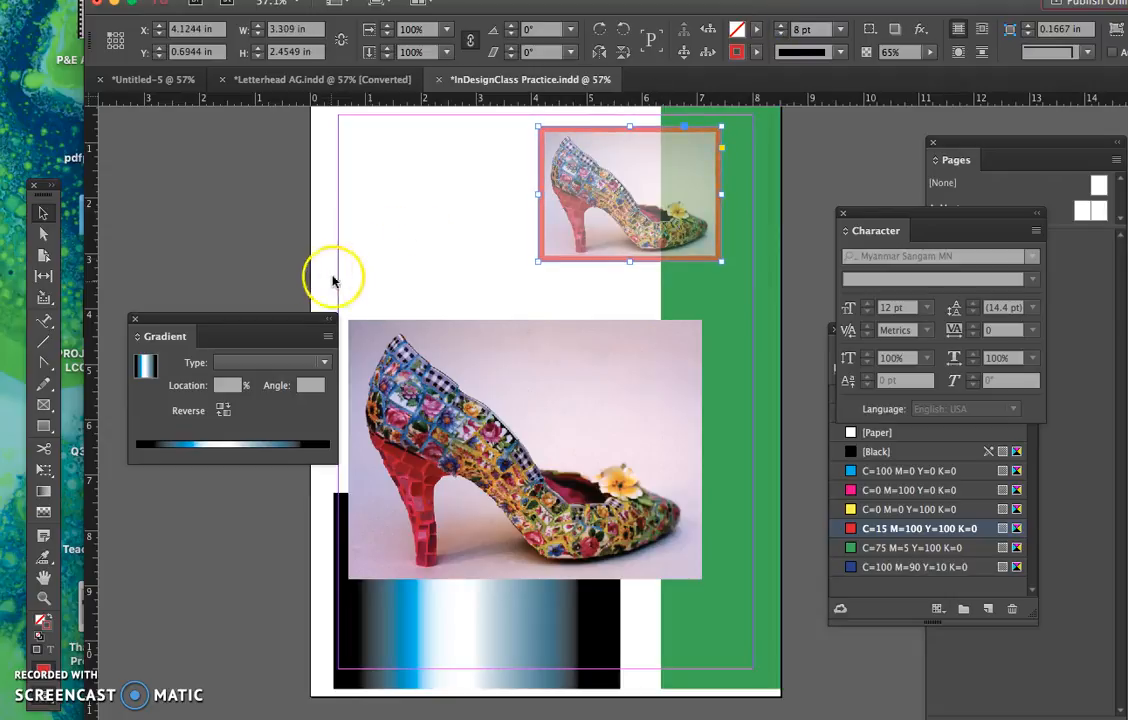
pyautogui.click(360, 190)
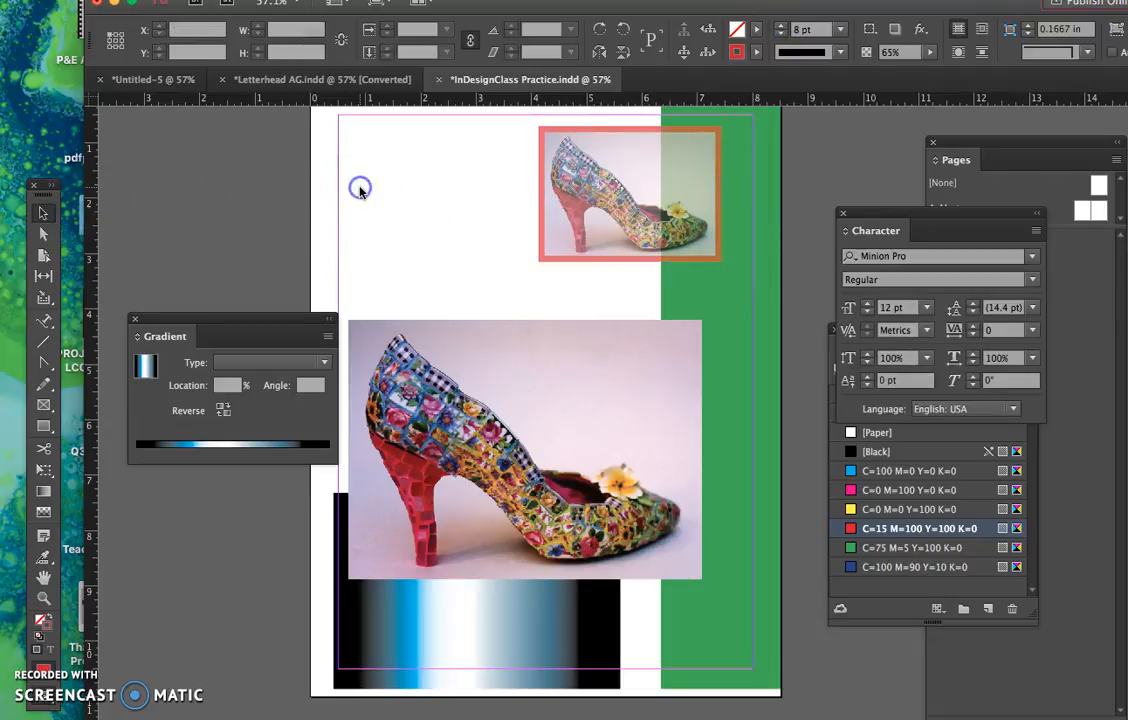
# - Select the large shoe image and move it up to about X 0.75 in, Y 3.52 in
pyautogui.click(467, 193)
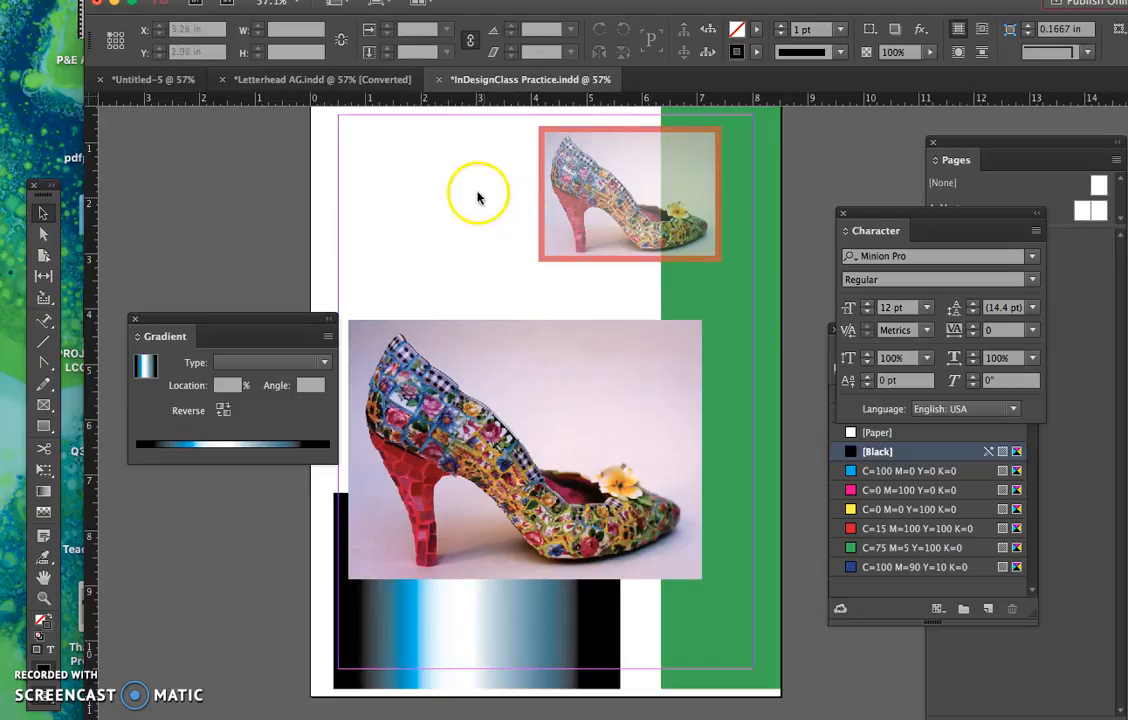
pyautogui.click(442, 221)
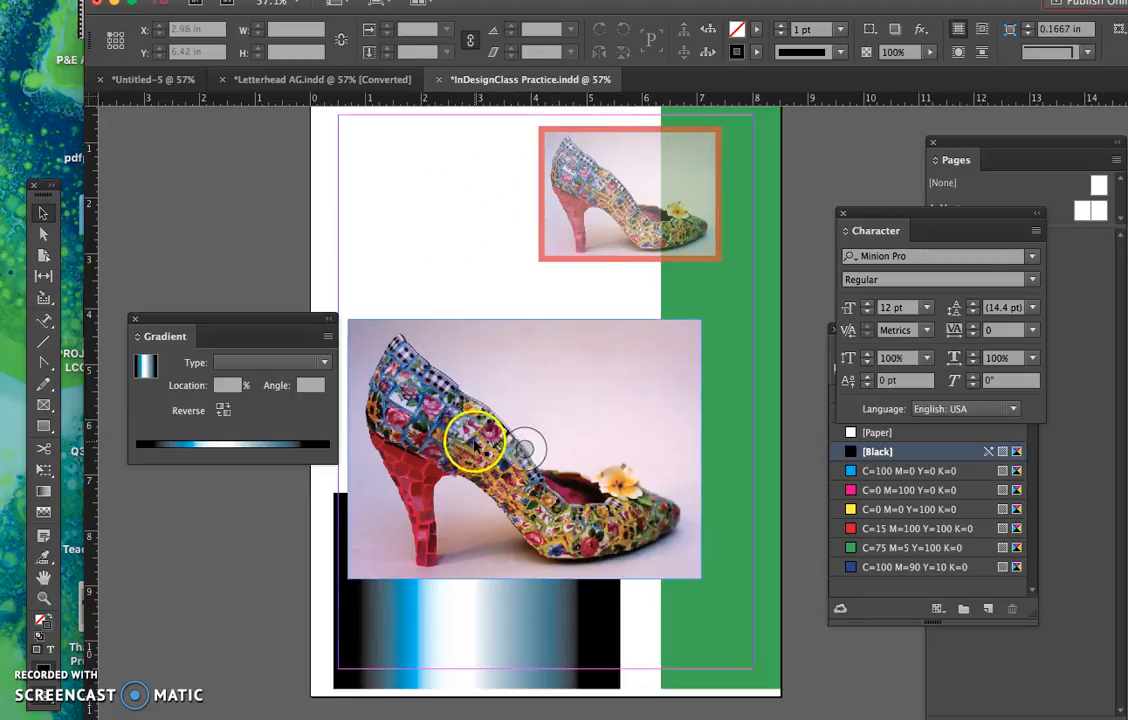
pyautogui.click(521, 446)
pyautogui.moveTo(521, 446); pyautogui.dragTo(502, 377)
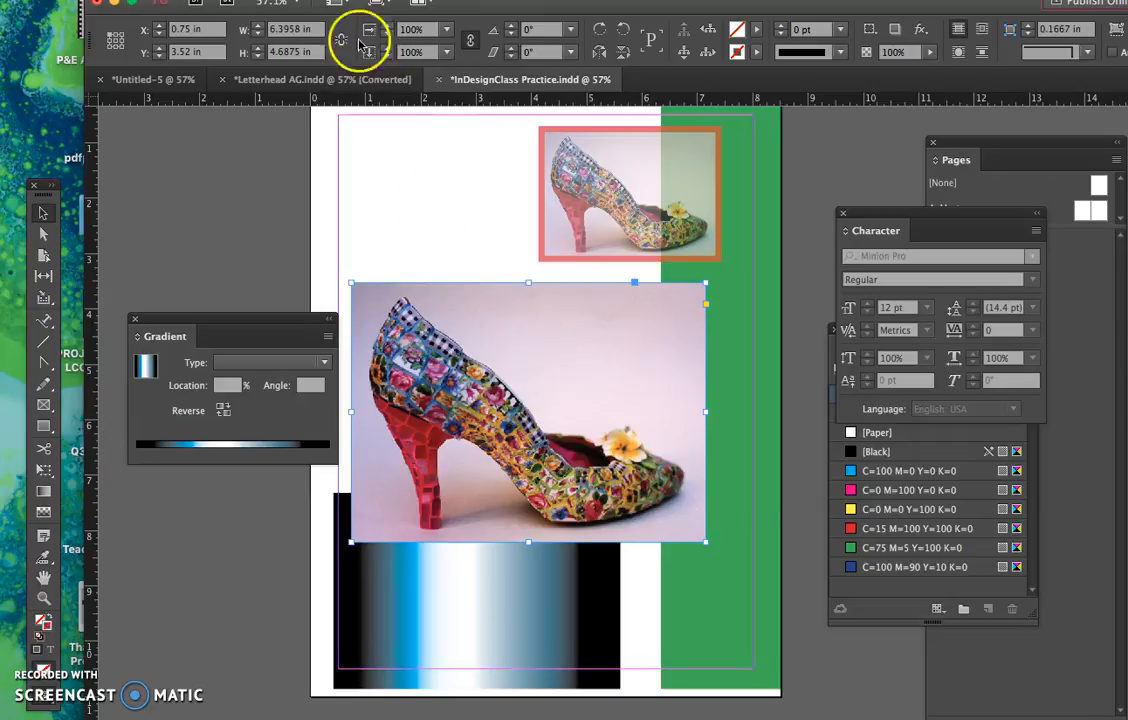
# - Start a Drop Shadow effect on the large shoe image and turn on its preview
pyautogui.click(292, 1)
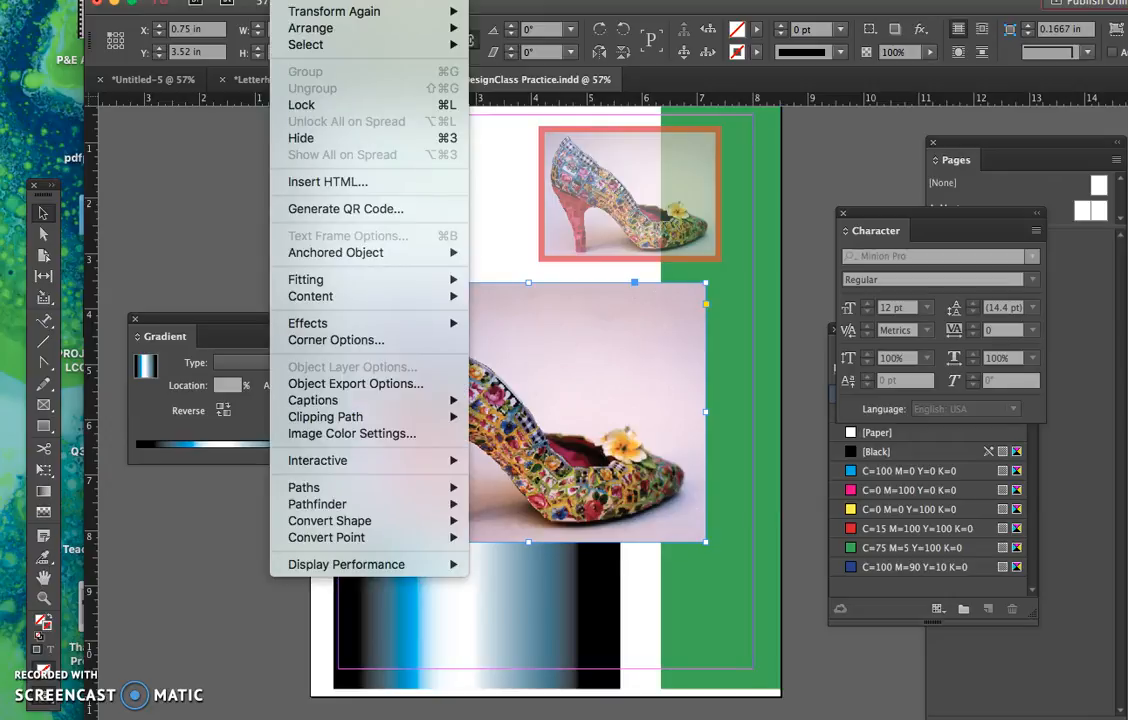
pyautogui.moveTo(349, 321)
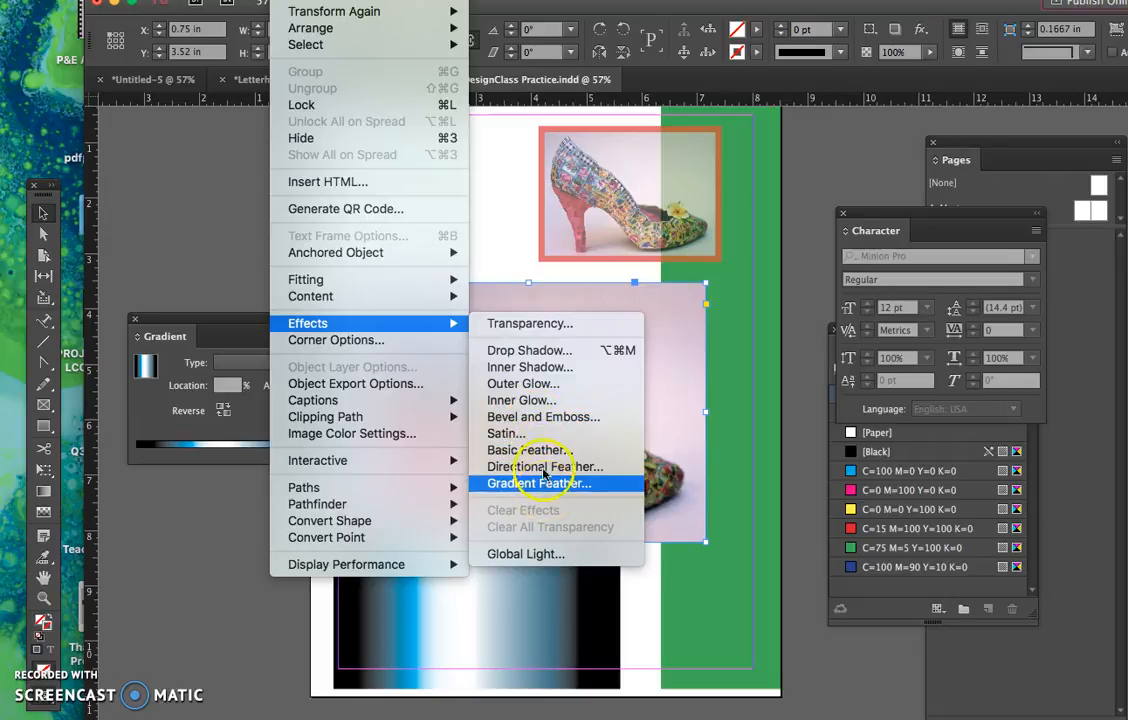
pyautogui.click(530, 350)
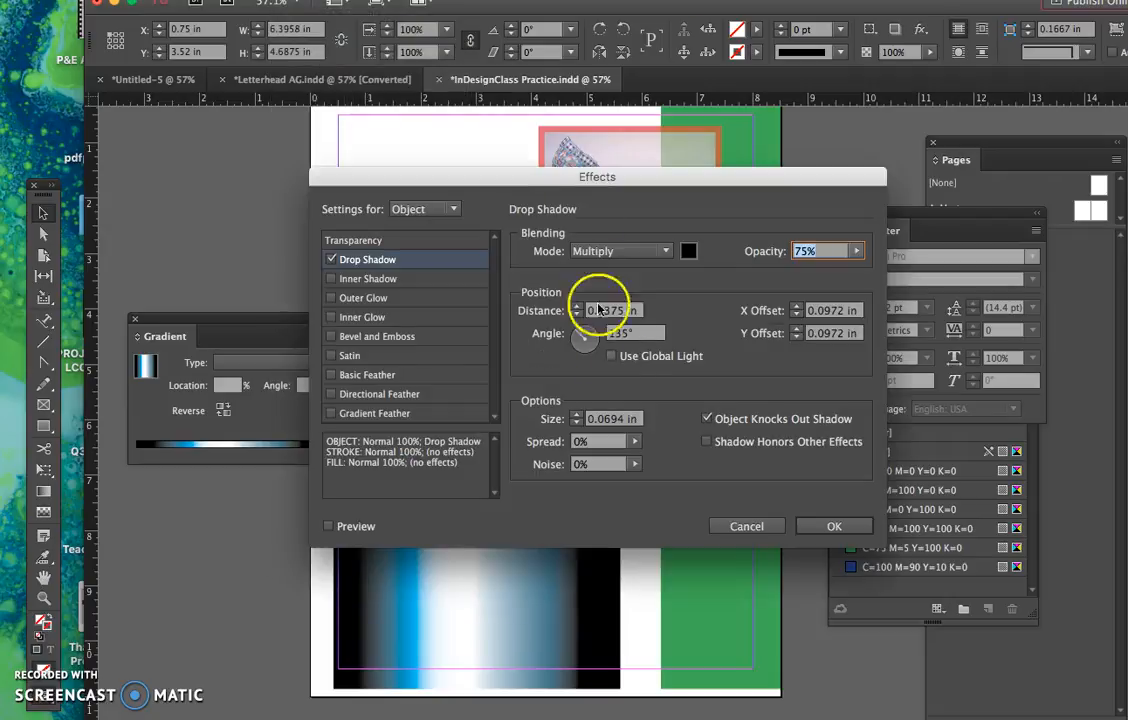
pyautogui.moveTo(681, 184); pyautogui.dragTo(360, 166)
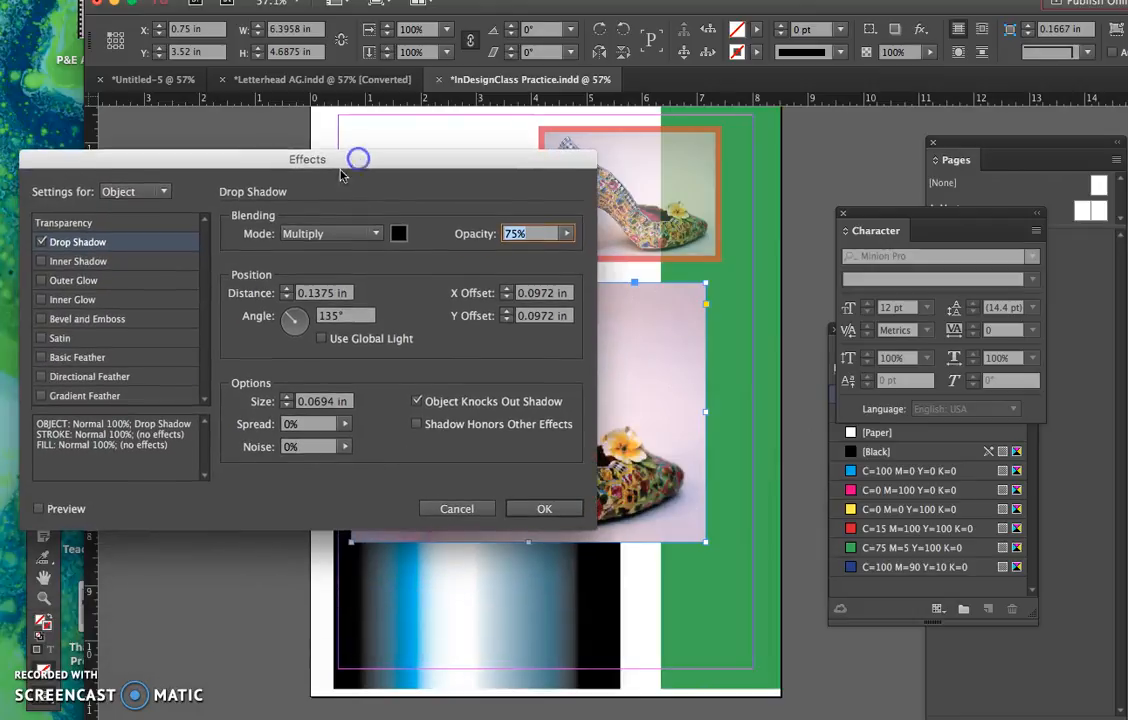
pyautogui.click(40, 509)
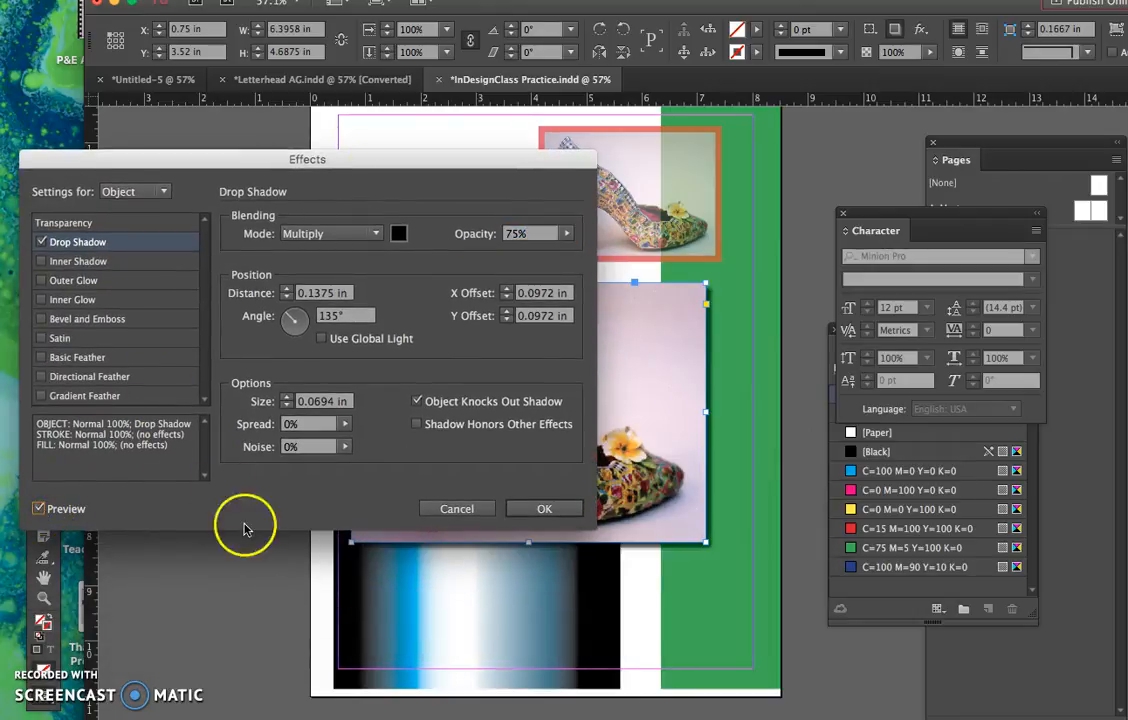
# - Set the drop shadow's size to 0.25 in and its opacity to 97%
pyautogui.moveTo(441, 157); pyautogui.dragTo(389, 74)
pyautogui.click(233, 314)
pyautogui.click(232, 314)
pyautogui.click(234, 324)
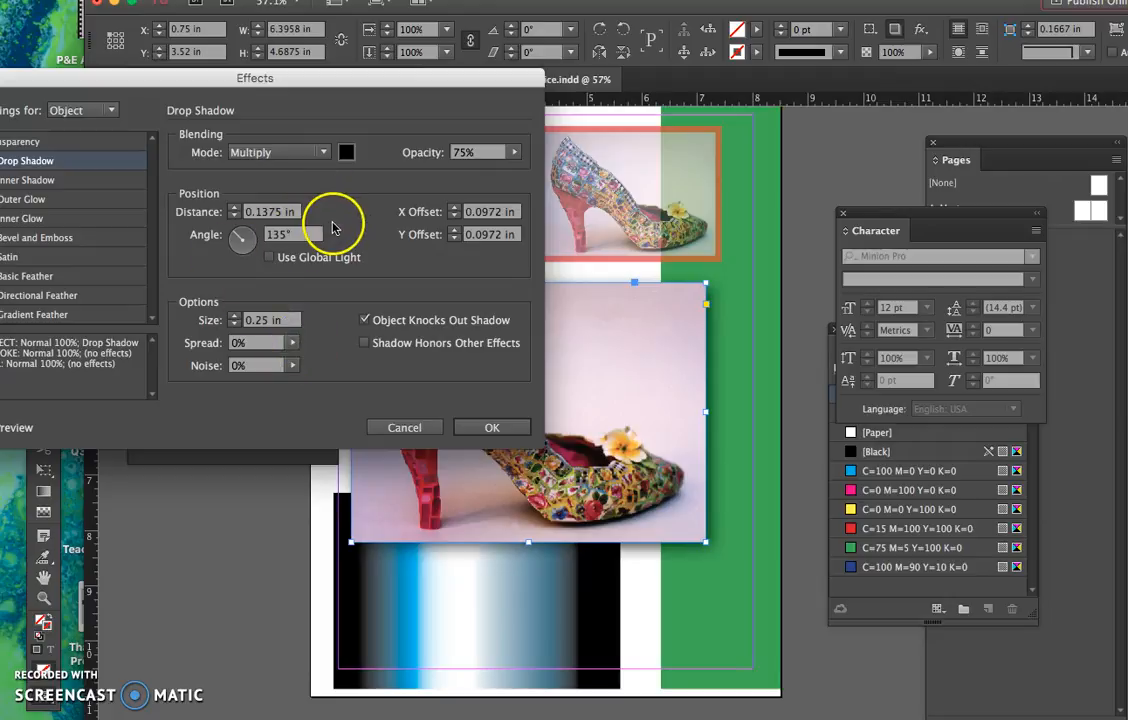
pyautogui.click(514, 152)
pyautogui.moveTo(501, 174)
pyautogui.mouseDown()
pyautogui.moveTo(516, 174)
pyautogui.moveTo(491, 176)
pyautogui.moveTo(507, 180)
pyautogui.mouseUp()
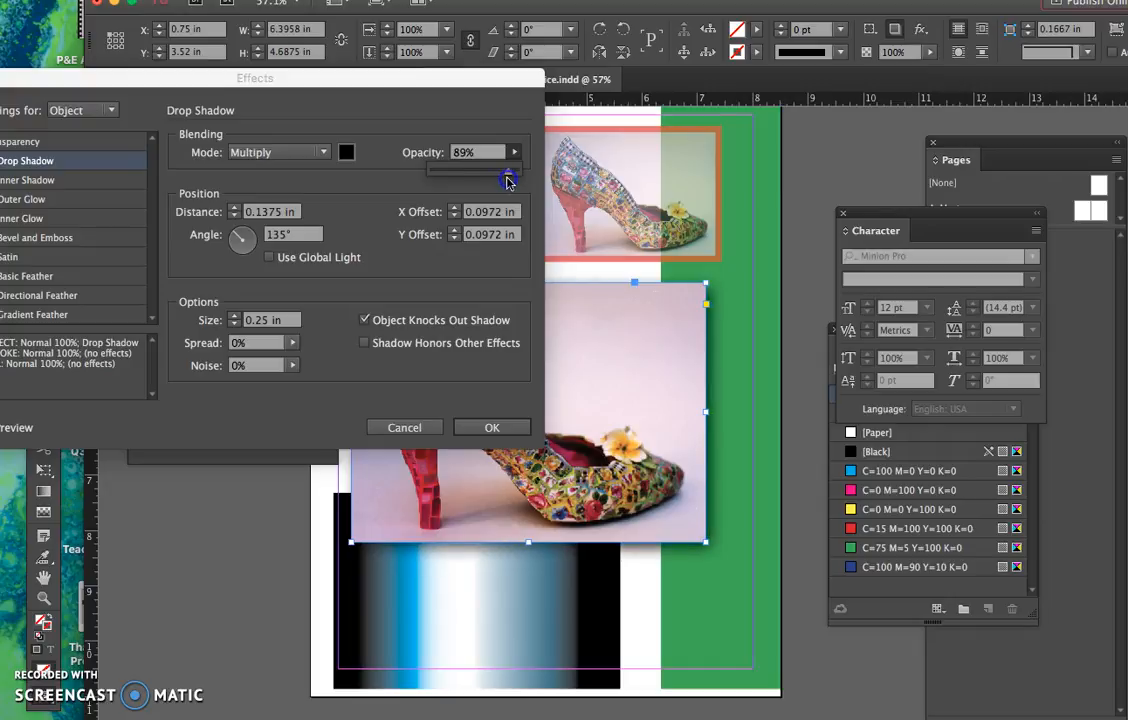
# - Change the drop shadow's color to magenta C=0 M=100 Y=0 K=0 and apply the effect
pyautogui.click(346, 152)
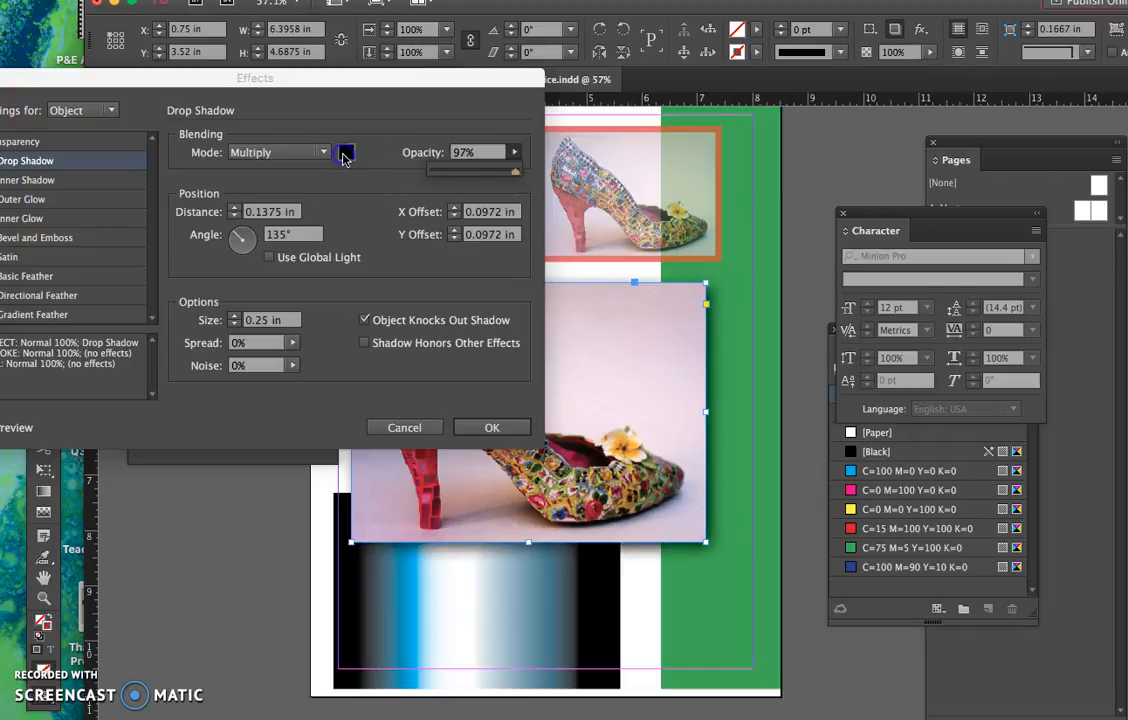
pyautogui.click(346, 152)
pyautogui.click(494, 380)
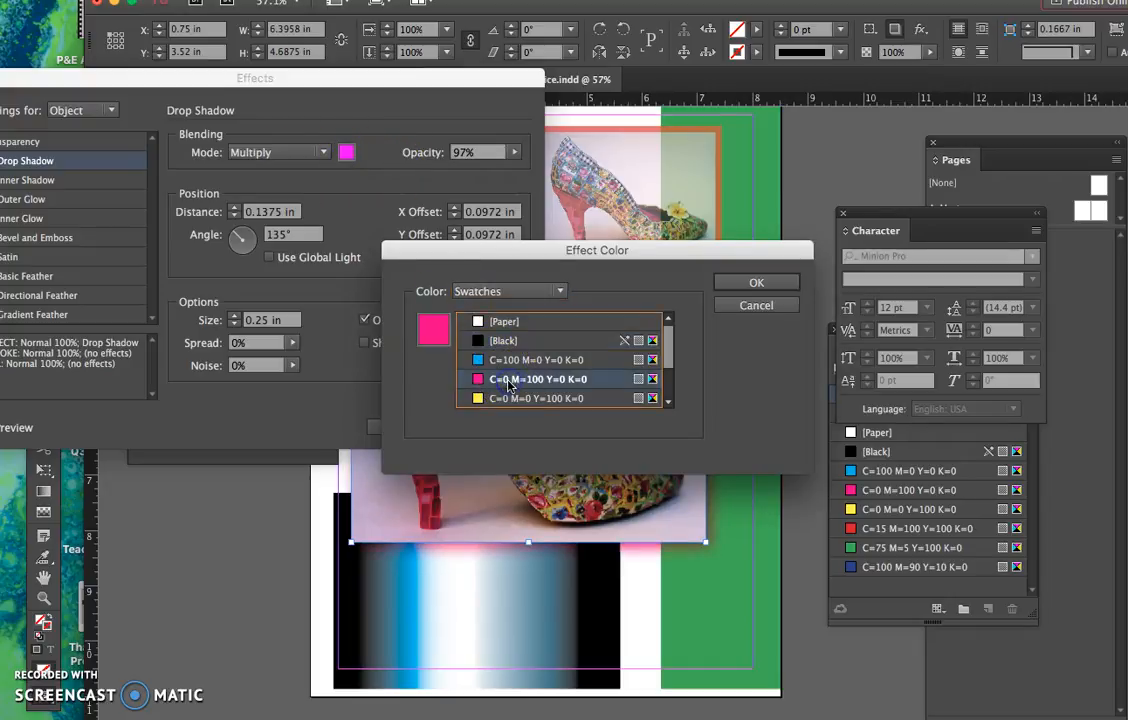
pyautogui.click(757, 283)
pyautogui.click(492, 427)
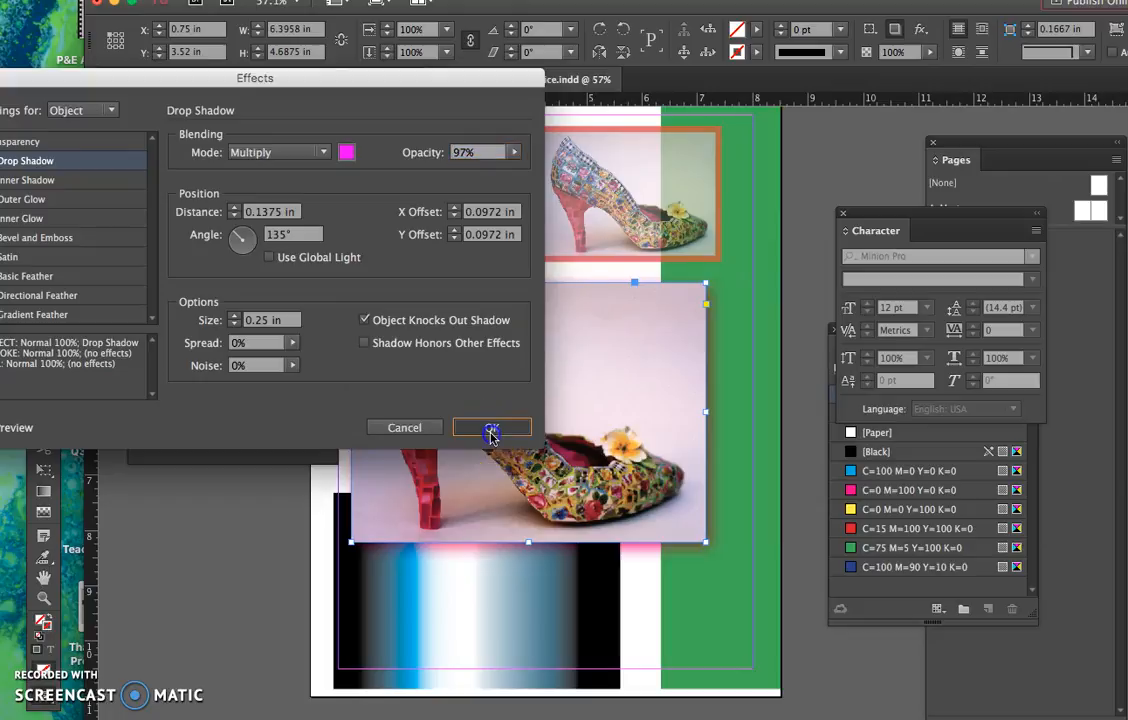
# - Copy the large shoe image with its drop shadow, paste a duplicate, and reselect the original image
pyautogui.click(393, 252)
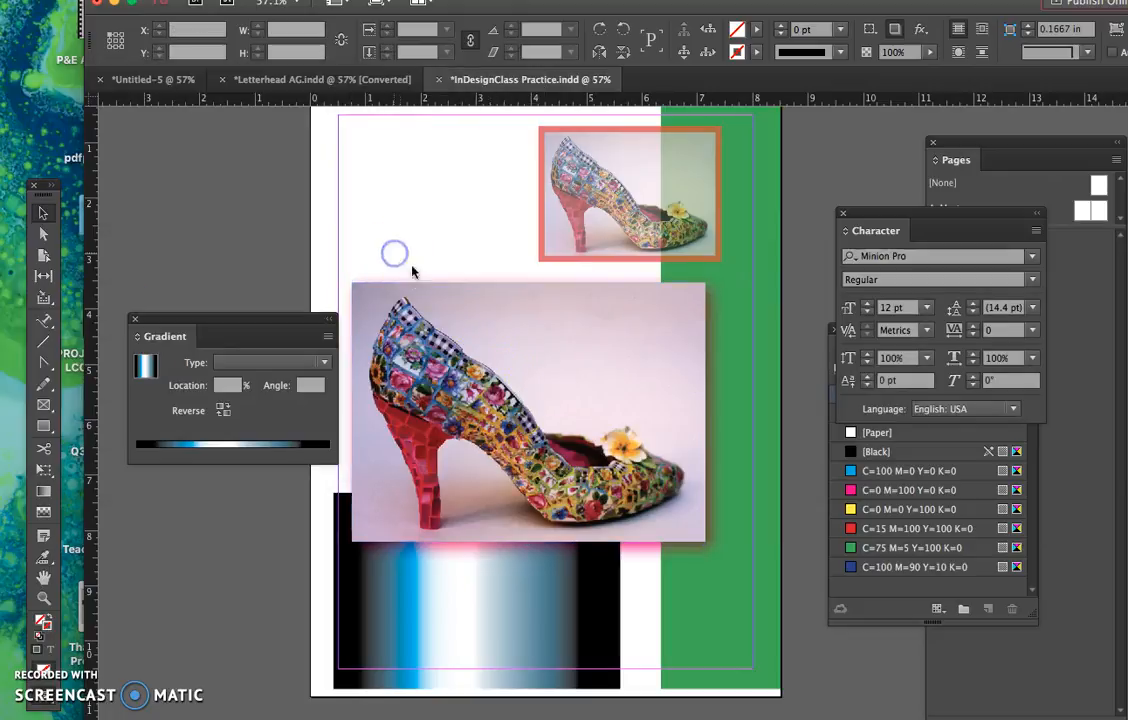
pyautogui.click(530, 428)
pyautogui.click(433, 277)
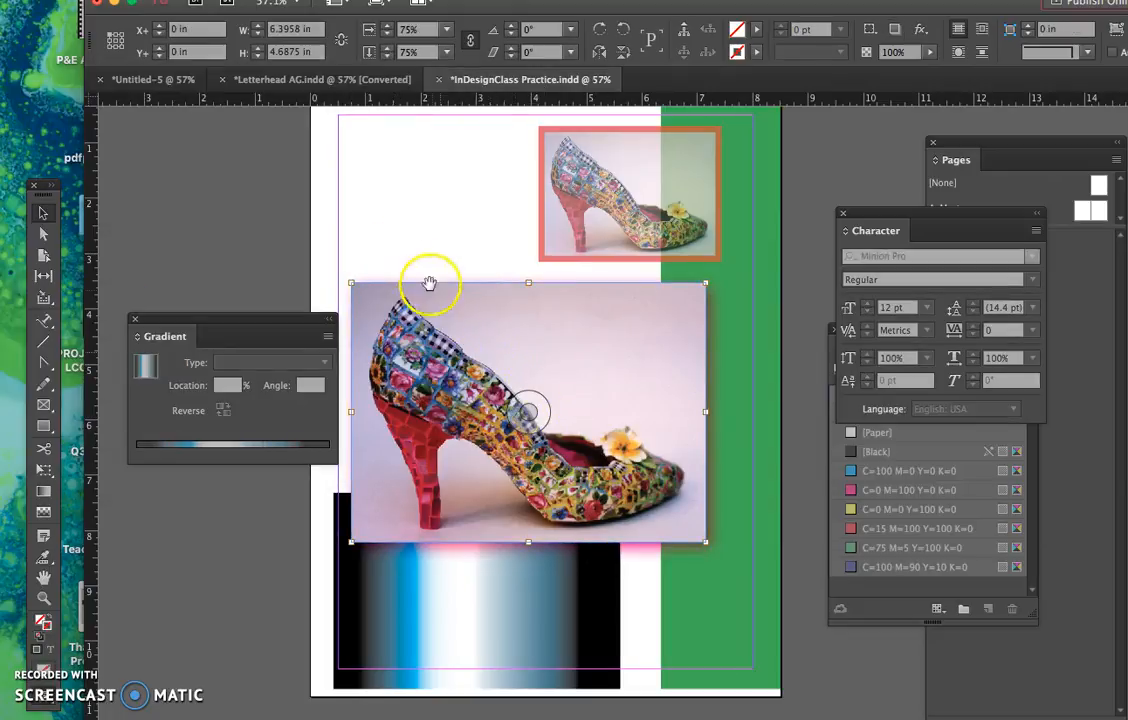
pyautogui.click(419, 324)
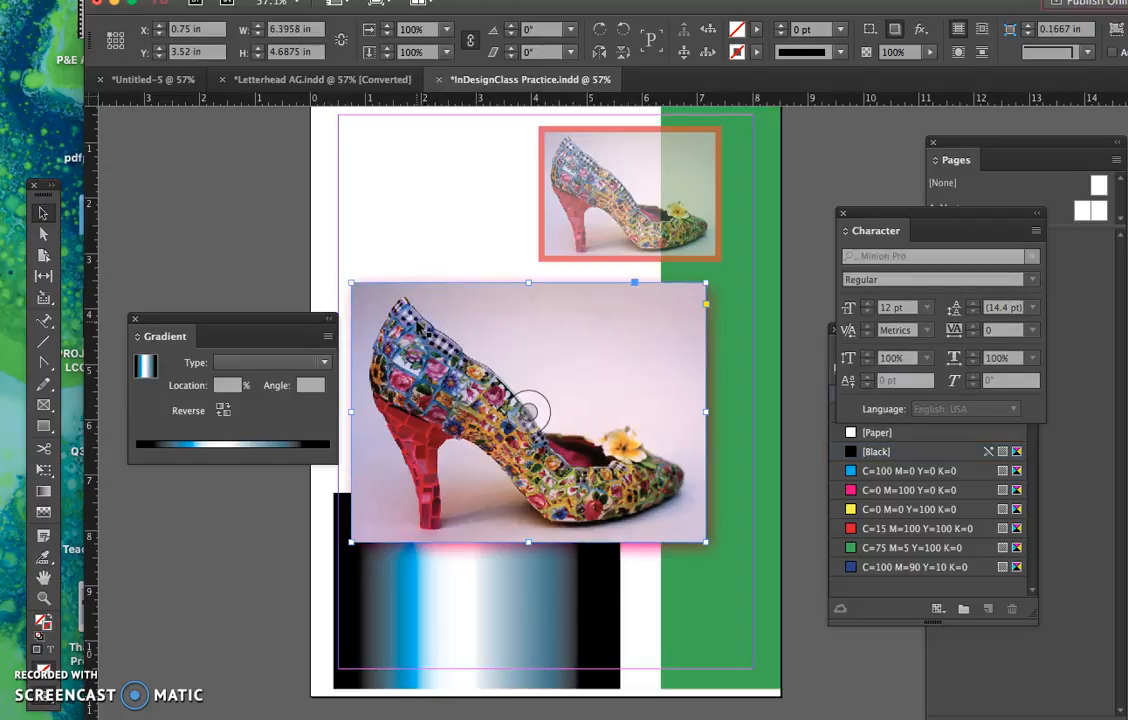
pyautogui.click(383, 246)
pyautogui.press('super+v')
pyautogui.click(396, 291)
pyautogui.click(364, 251)
# - Shrink the original shoe image to half size in the page's upper-left corner and move the large copy to about X 1.34 in, Y 3.5 in
pyautogui.click(446, 29)
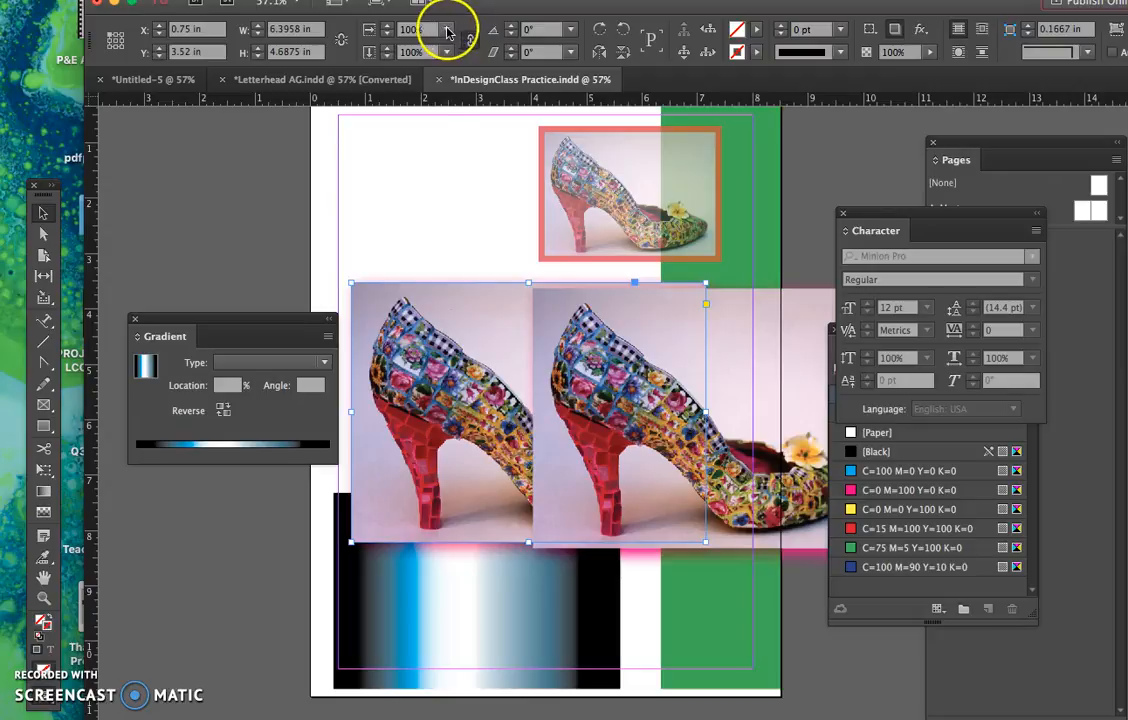
pyautogui.click(415, 152)
pyautogui.moveTo(411, 337); pyautogui.dragTo(376, 169)
pyautogui.click(539, 348)
pyautogui.moveTo(539, 348); pyautogui.dragTo(393, 342)
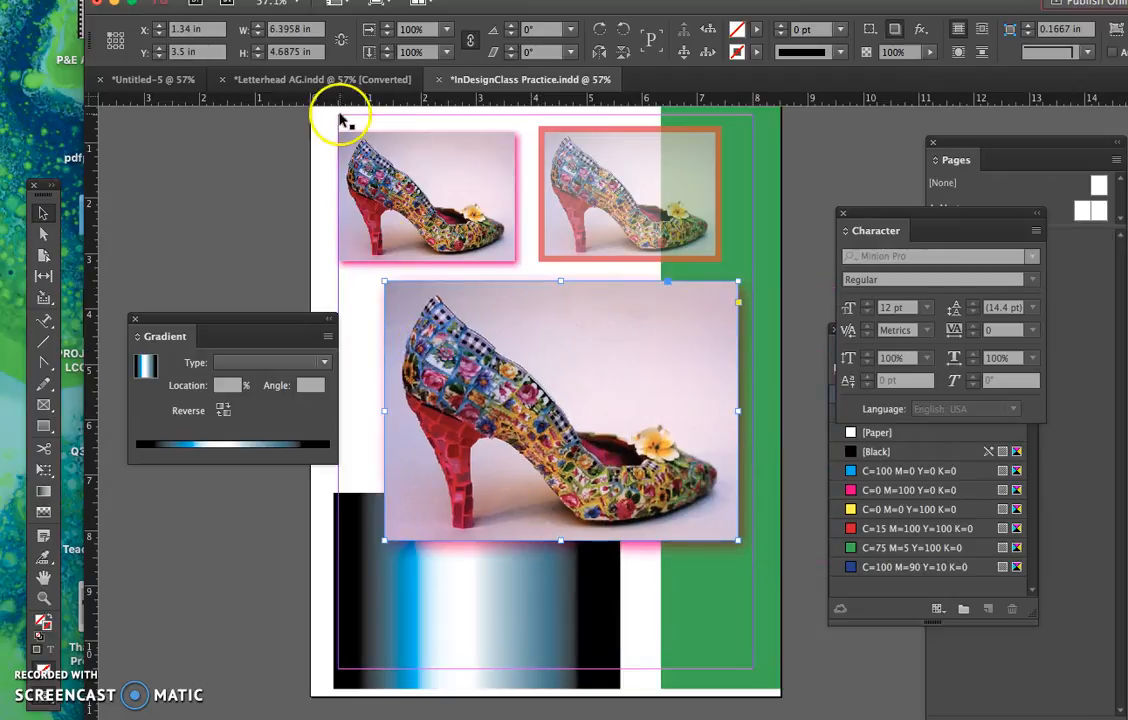
# - Open the effects settings for the large shoe copy and turn off its Drop Shadow
pyautogui.click(290, 1)
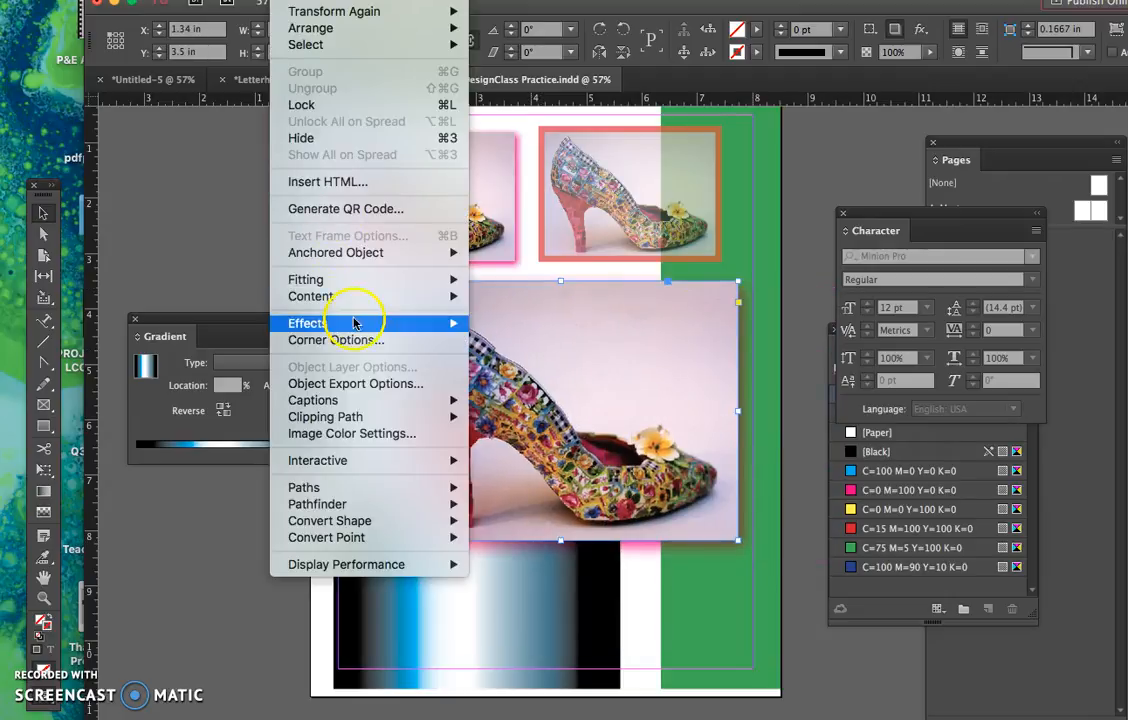
pyautogui.moveTo(352, 322)
pyautogui.click(528, 353)
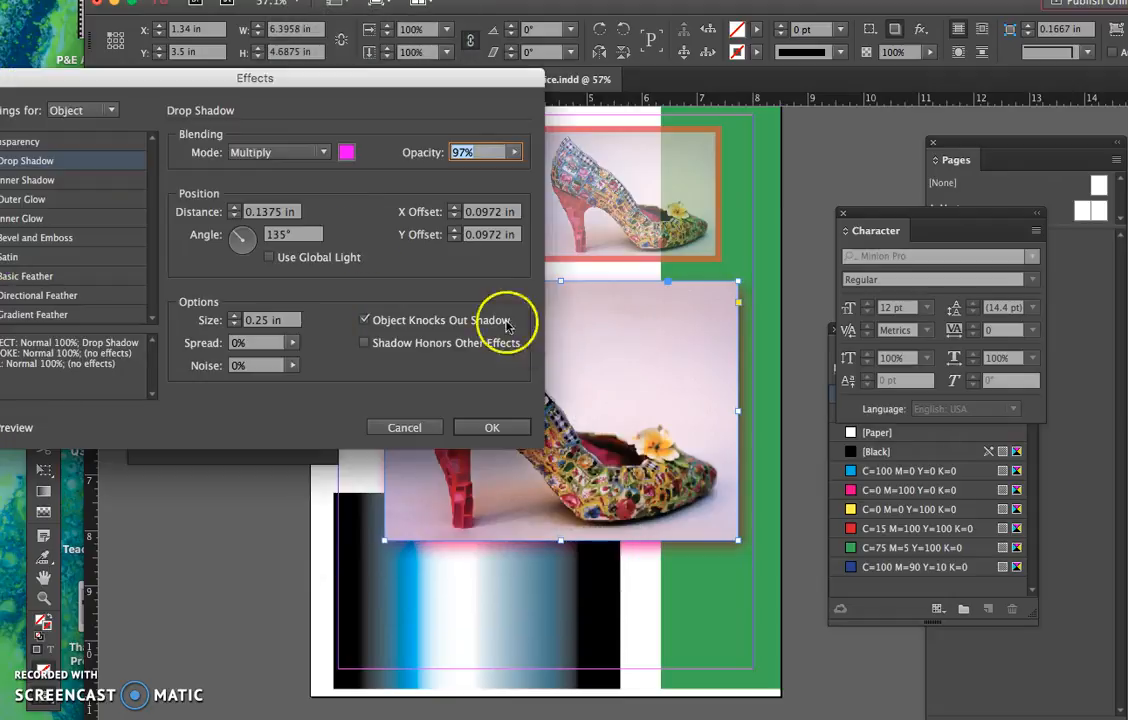
pyautogui.moveTo(260, 77); pyautogui.dragTo(352, 85)
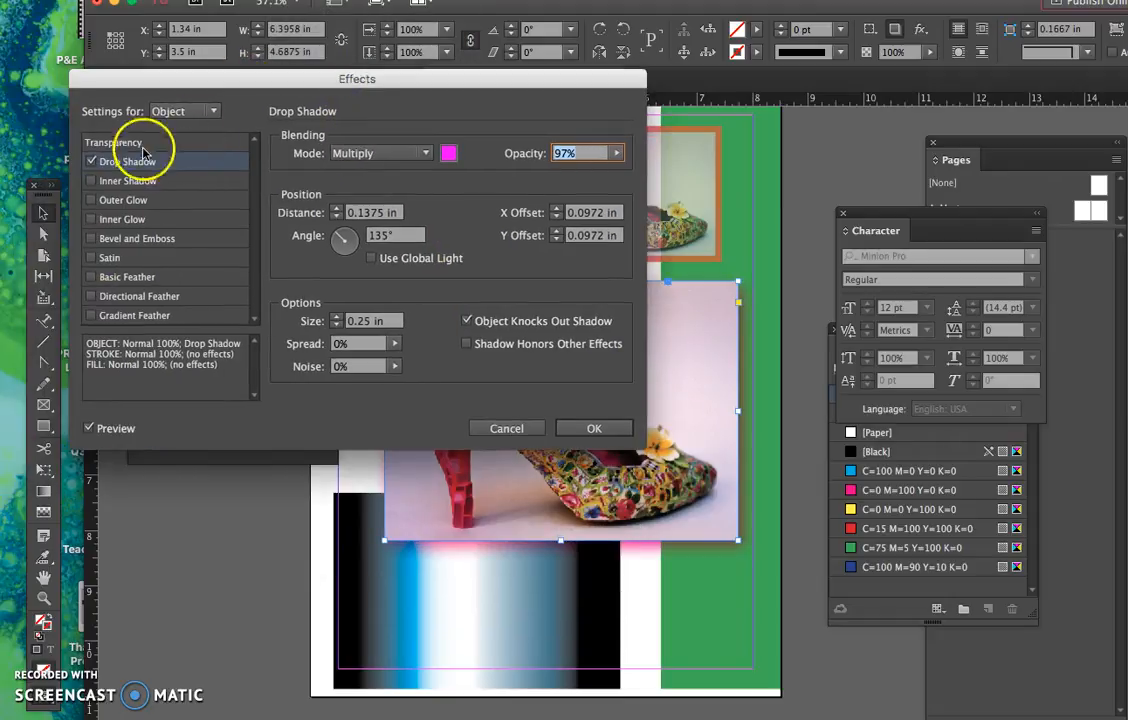
pyautogui.click(91, 161)
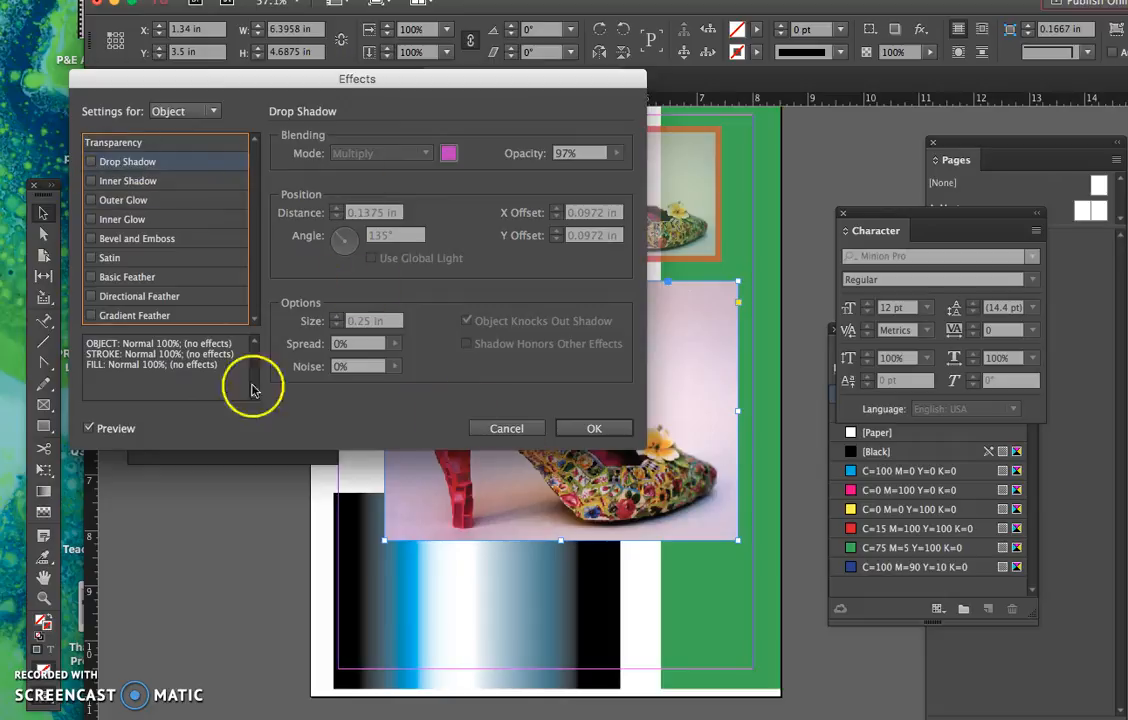
# - Enable Basic Feather on the large shoe image, toggle its preview off and on, and set the feather width to 0.5 in
pyautogui.click(140, 279)
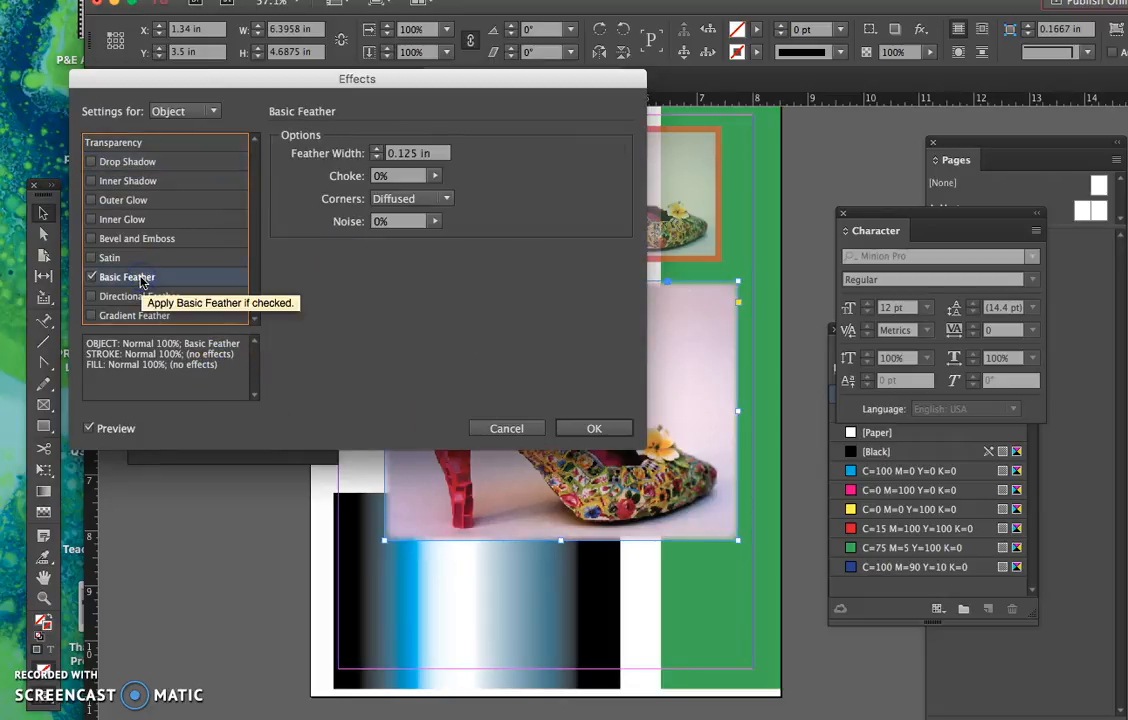
pyautogui.click(90, 428)
pyautogui.click(89, 428)
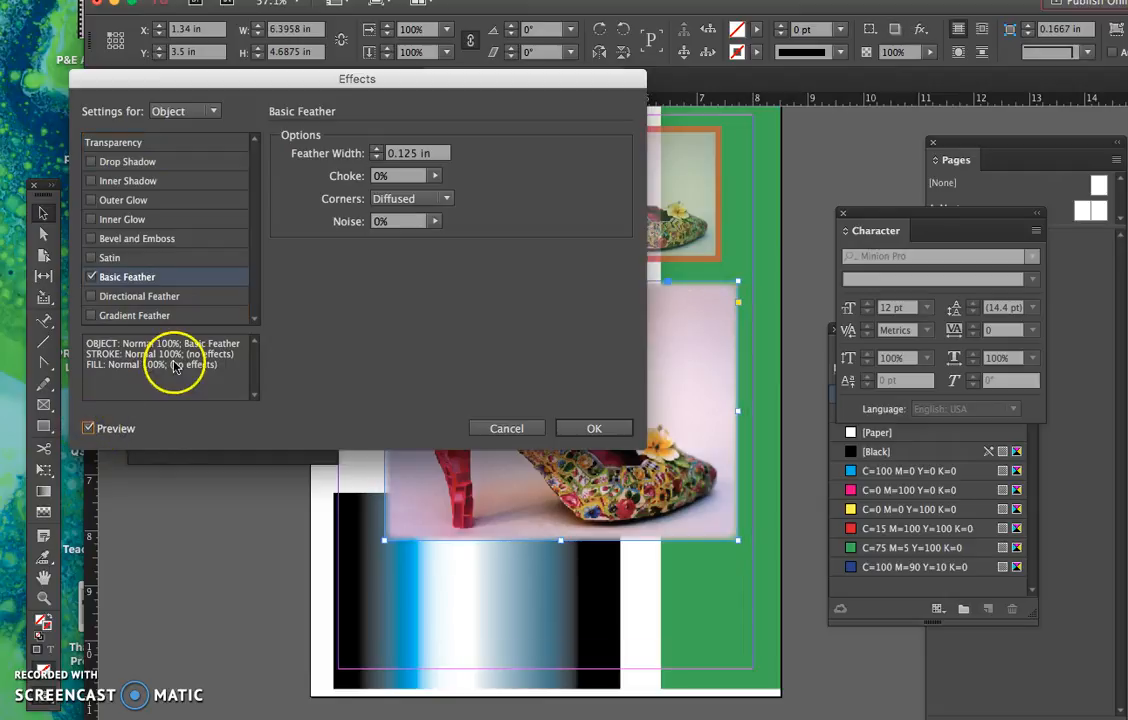
pyautogui.click(377, 149)
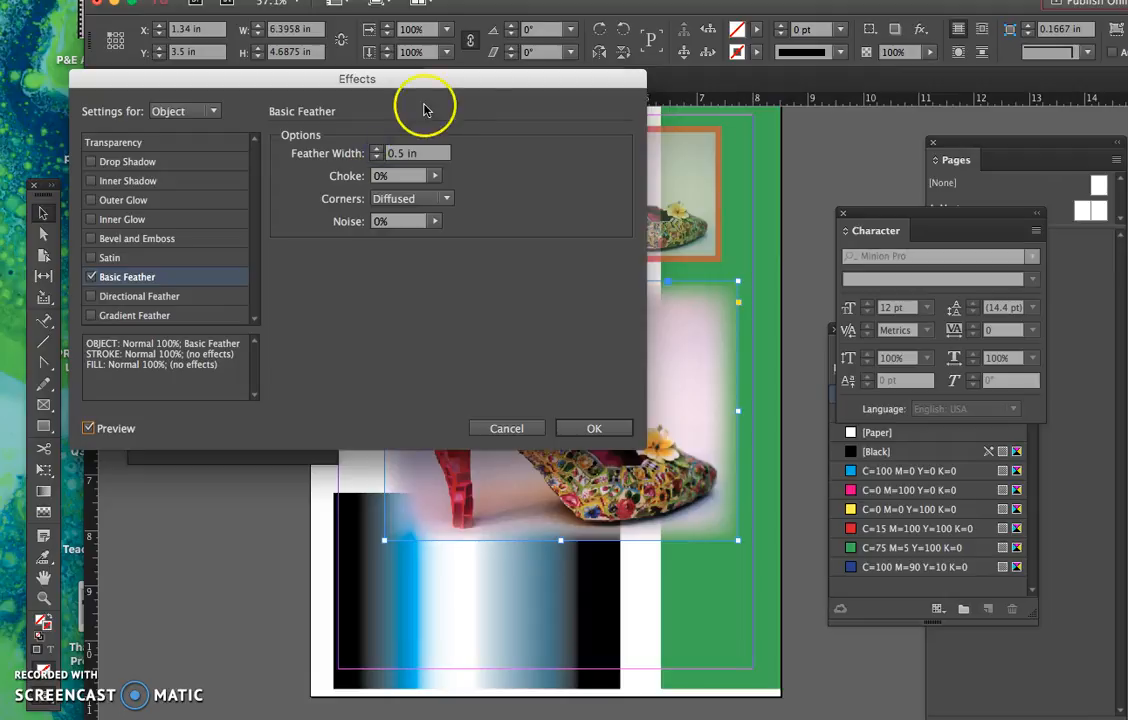
# - Try out different noise amounts on the Basic Feather and set the noise to 1%
pyautogui.moveTo(493, 80); pyautogui.dragTo(325, 68)
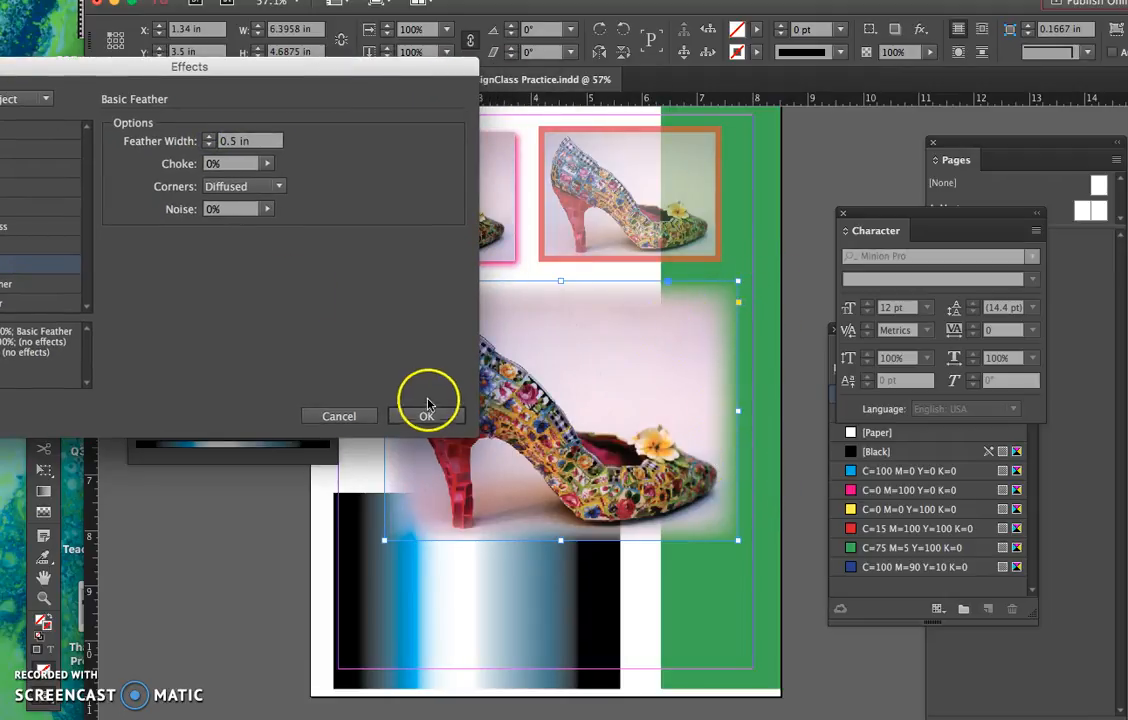
pyautogui.click(266, 211)
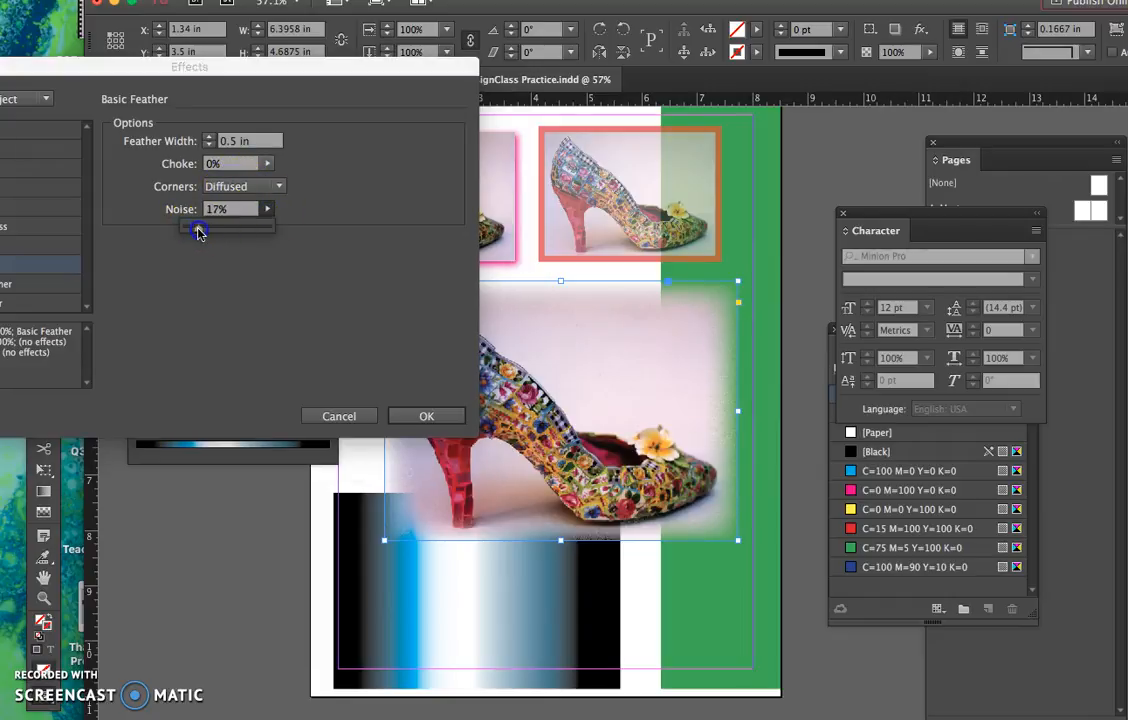
pyautogui.moveTo(197, 232); pyautogui.dragTo(261, 234)
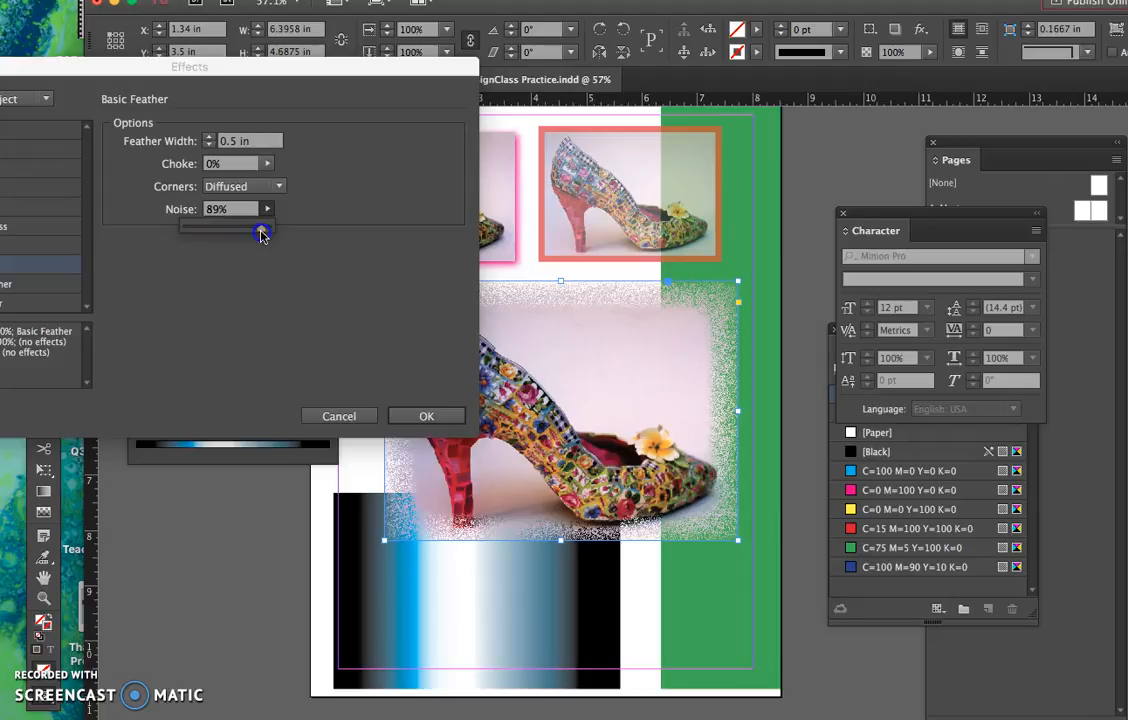
pyautogui.moveTo(262, 234); pyautogui.dragTo(189, 238)
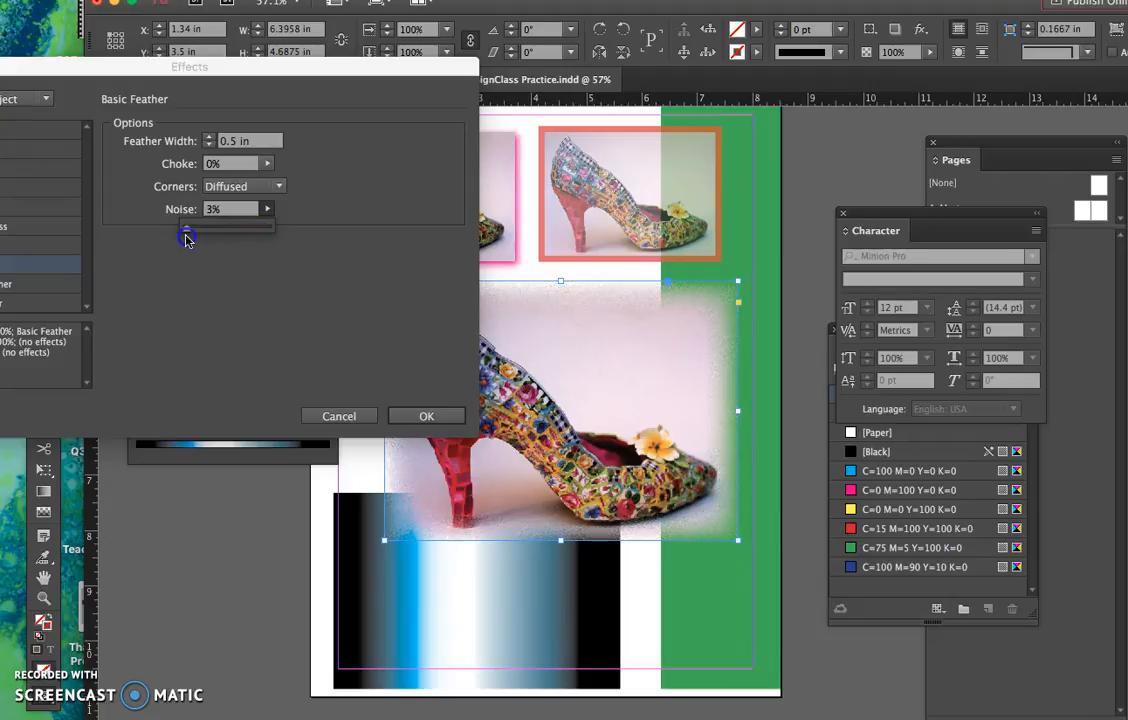
# - Try Sharp corners, set the feather's corners to Rounded and its width to 0.75 in, and apply the effect
pyautogui.click(240, 189)
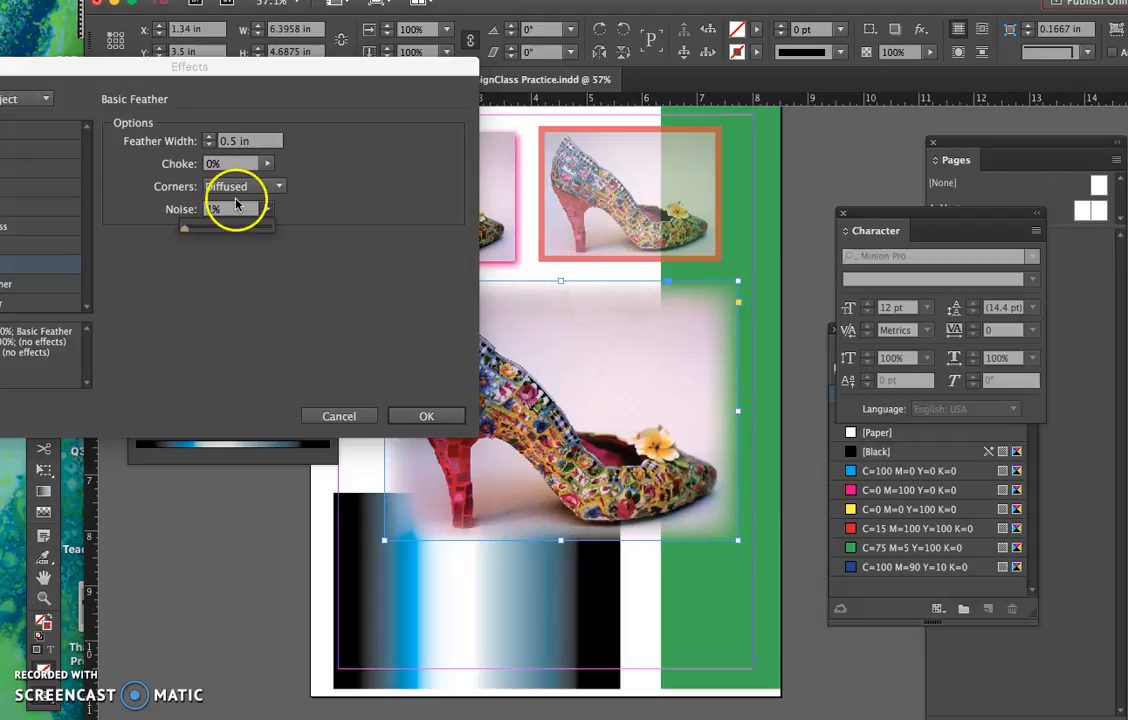
pyautogui.click(230, 205)
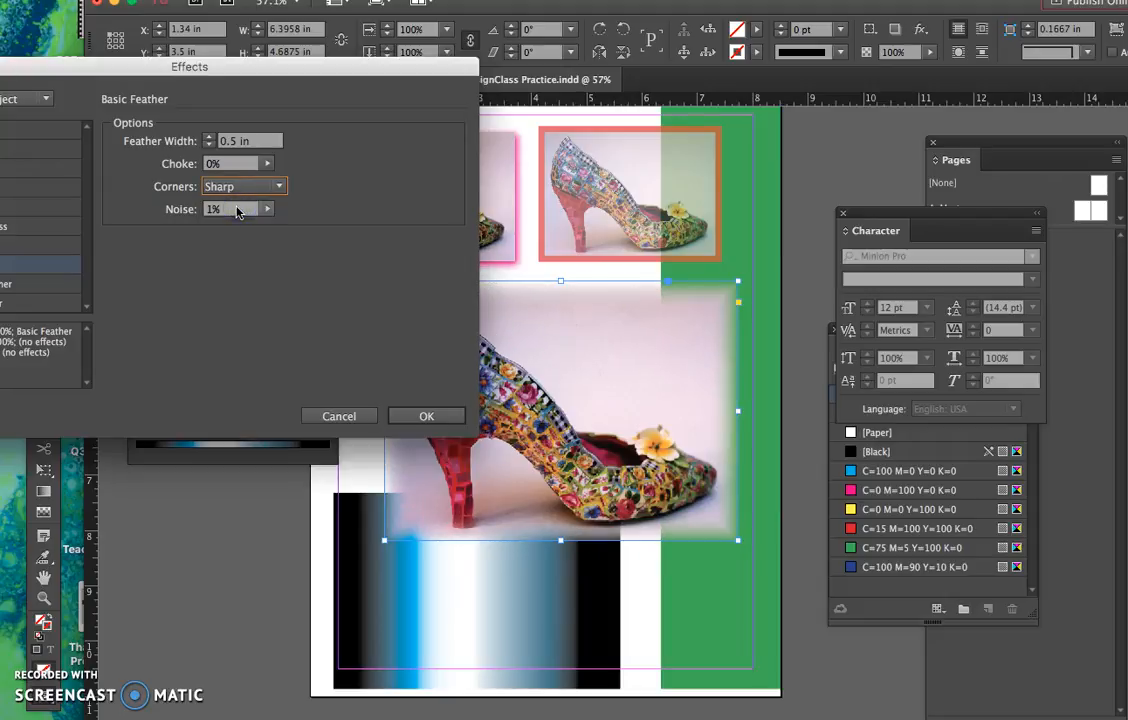
pyautogui.click(236, 187)
pyautogui.click(243, 221)
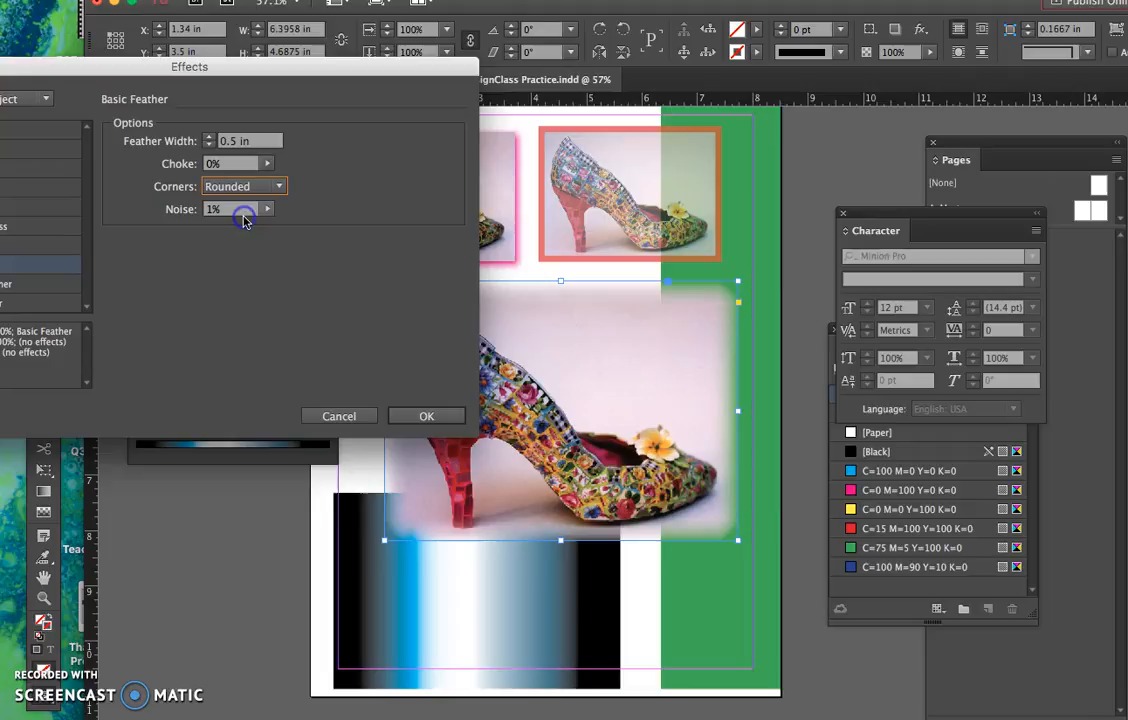
pyautogui.click(209, 137)
pyautogui.click(209, 137)
pyautogui.click(209, 137)
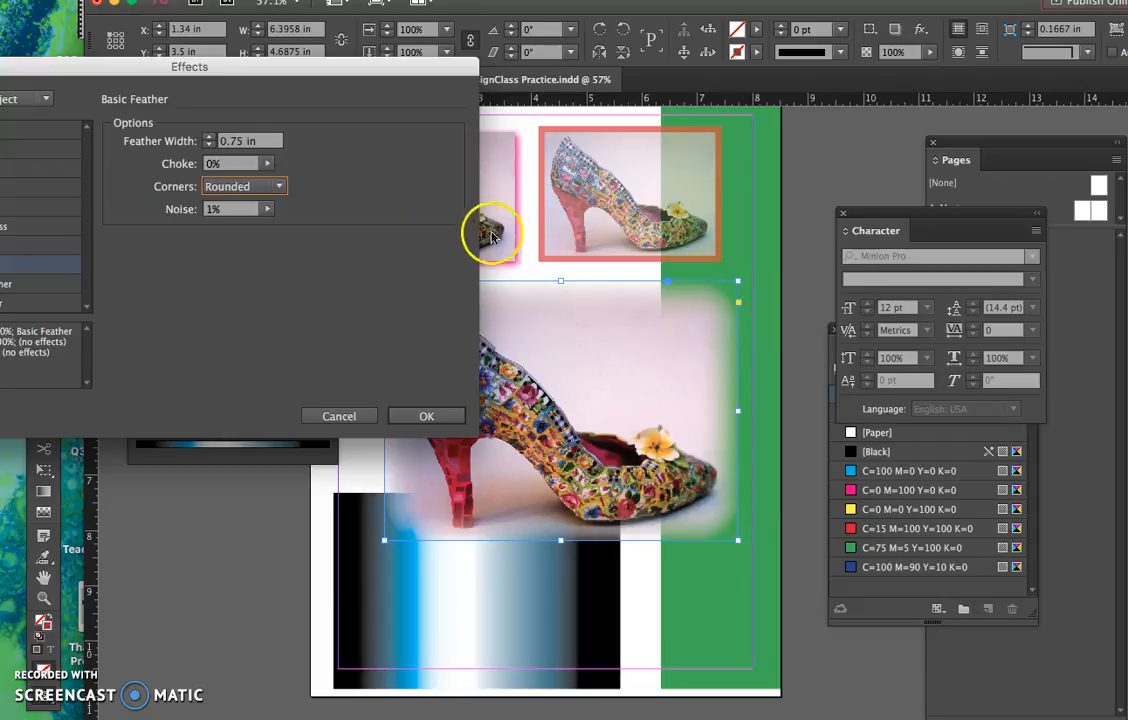
pyautogui.click(418, 416)
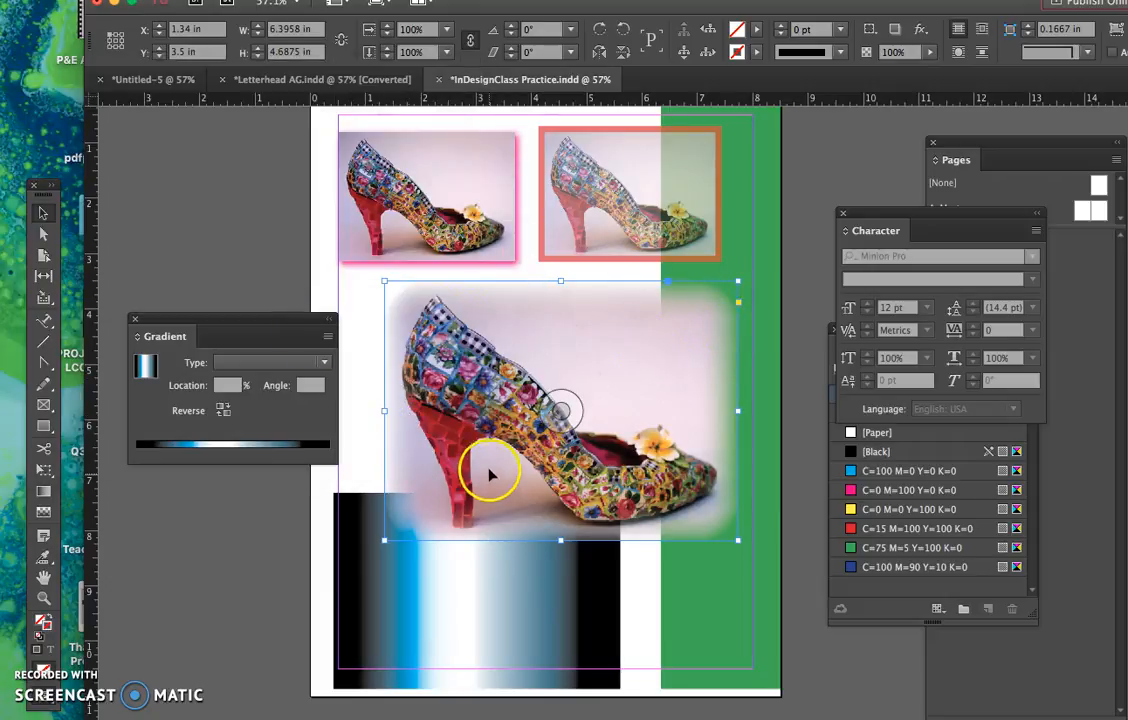
pyautogui.click(260, 250)
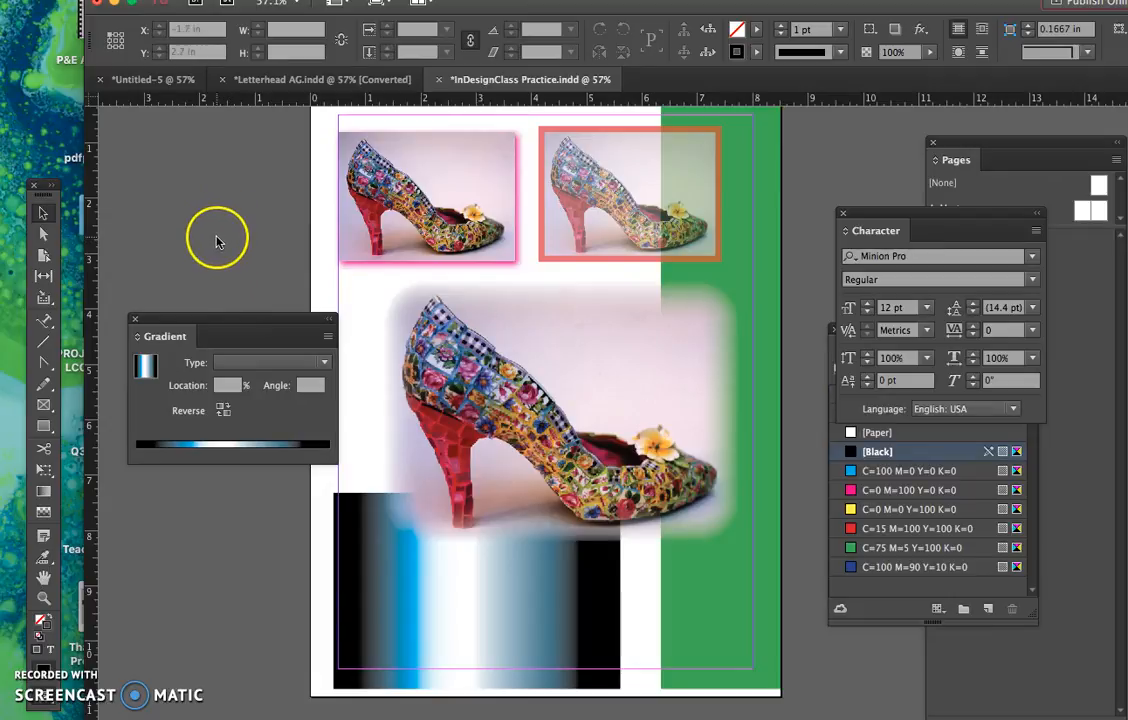
pyautogui.click(400, 370)
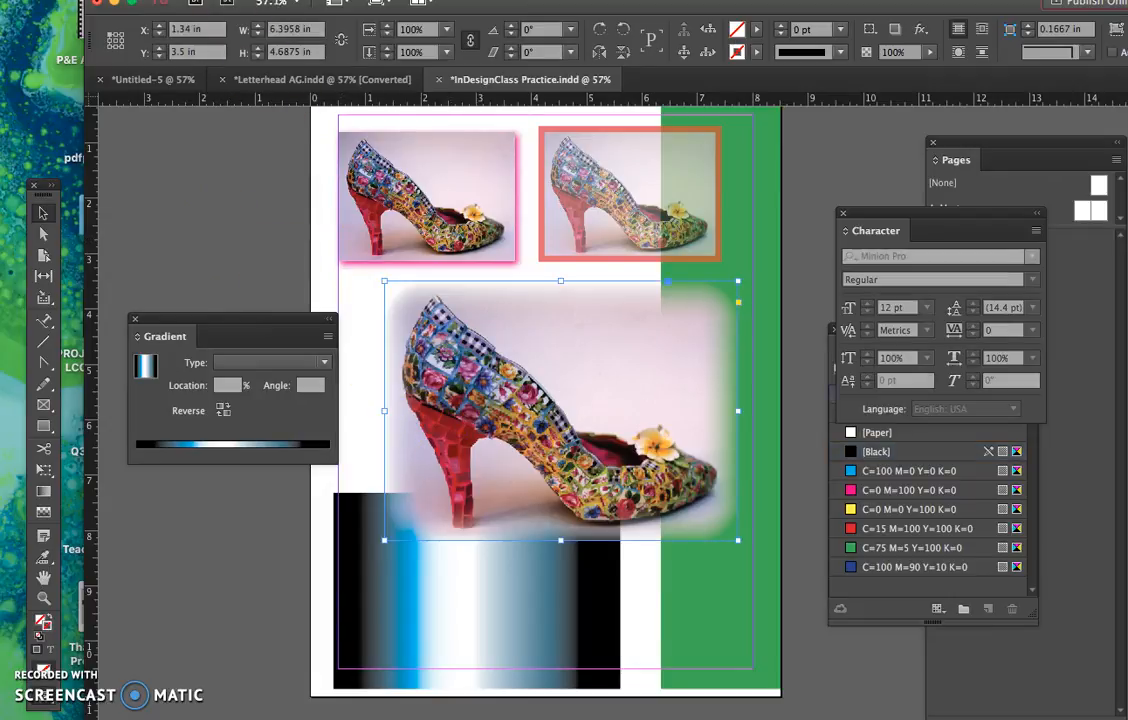
pyautogui.click(162, 1)
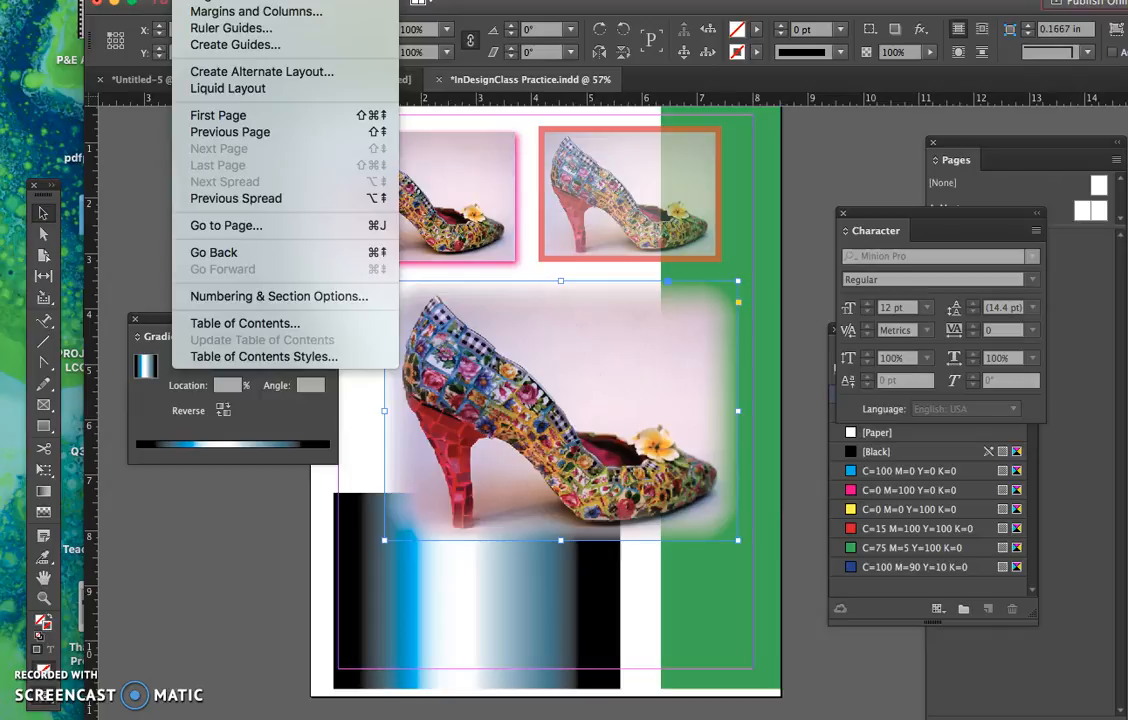
pyautogui.click(112, 166)
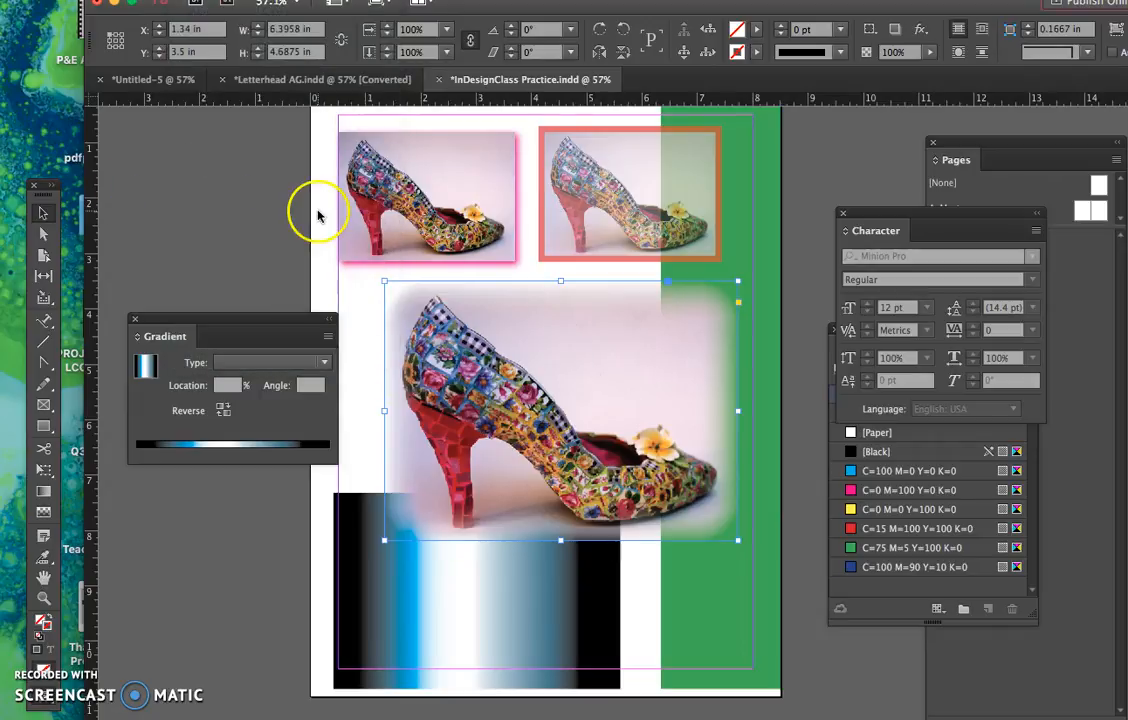
# - Flip the small magenta-shadowed shoe image horizontally, keep it at the left margin, and widen its frame to 3.66 in
pyautogui.click(426, 196)
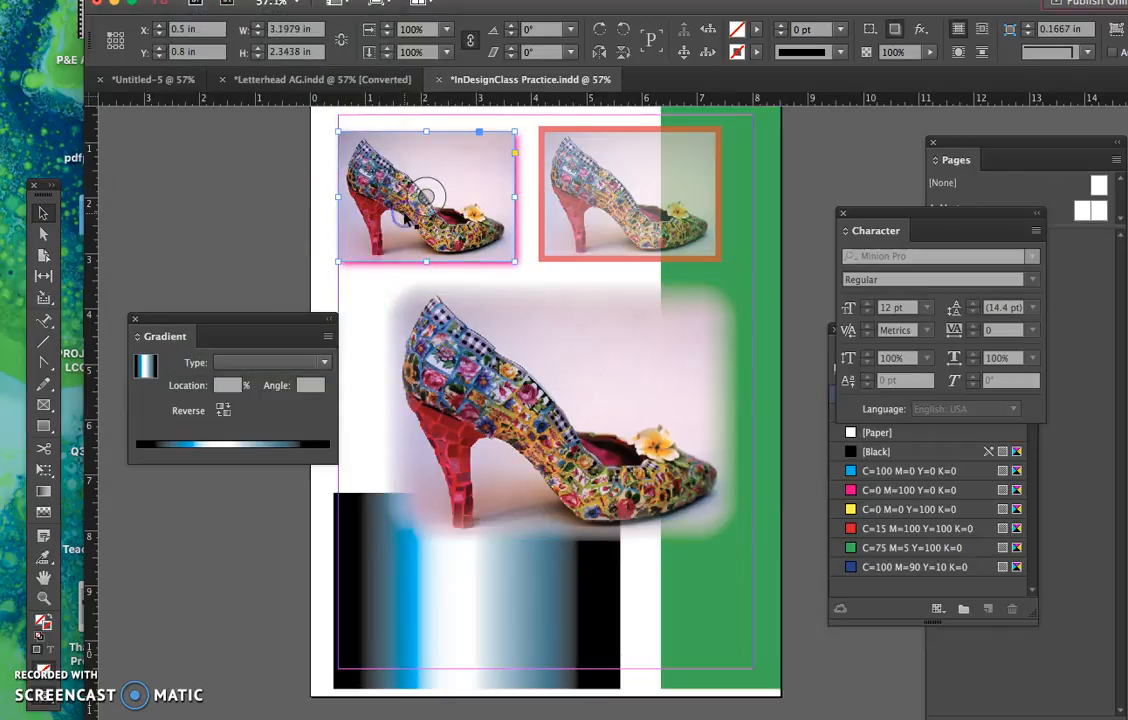
pyautogui.moveTo(363, 200); pyautogui.dragTo(553, 226)
pyautogui.click(481, 218)
pyautogui.moveTo(475, 195); pyautogui.dragTo(540, 208)
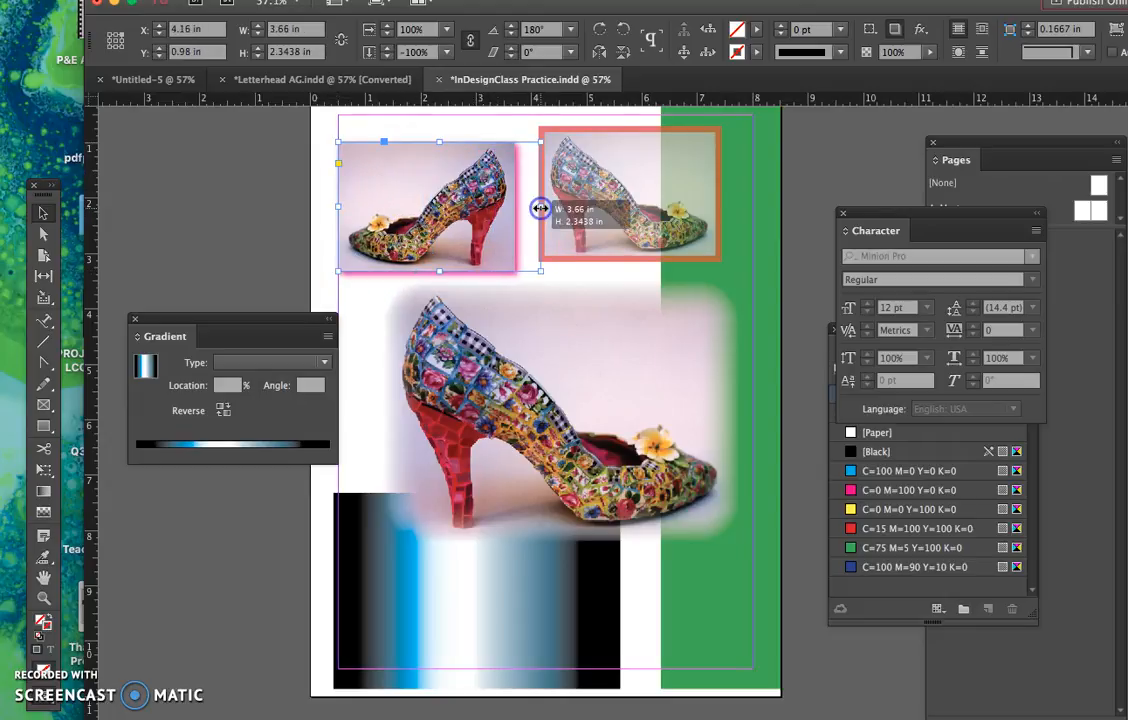
# - Move the flipped shoe image up to about Y 0.7 in, level with the red-framed shoe, and deselect it
pyautogui.click(455, 197)
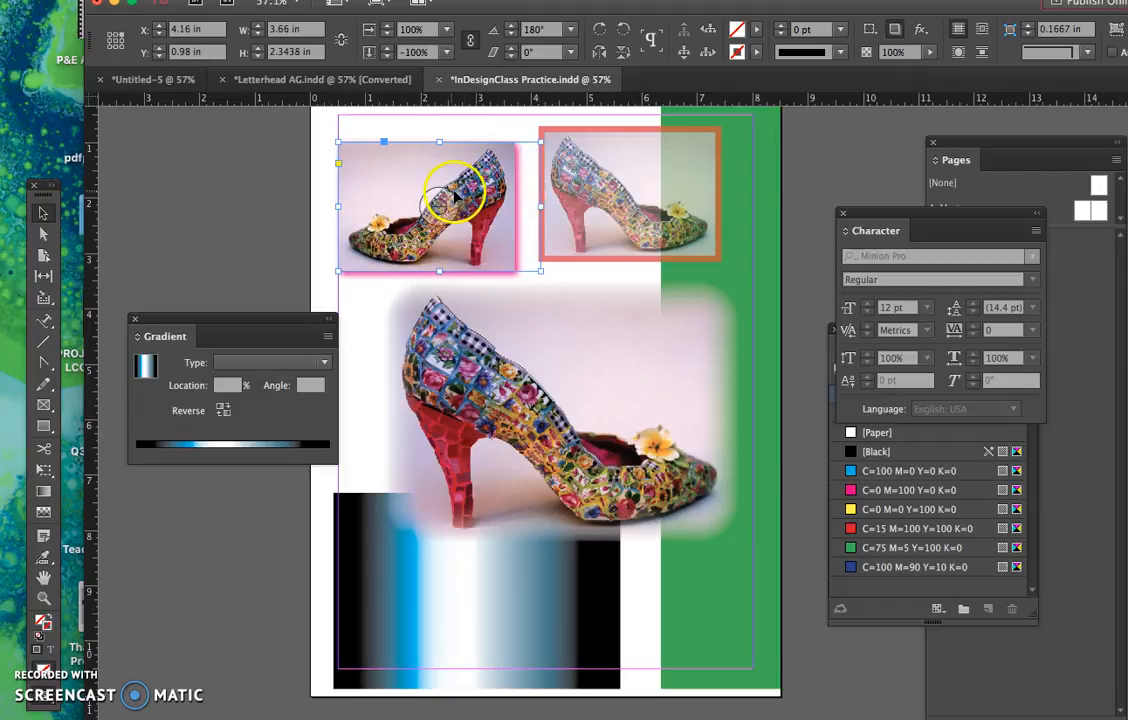
pyautogui.moveTo(450, 178); pyautogui.dragTo(451, 163)
pyautogui.click(290, 191)
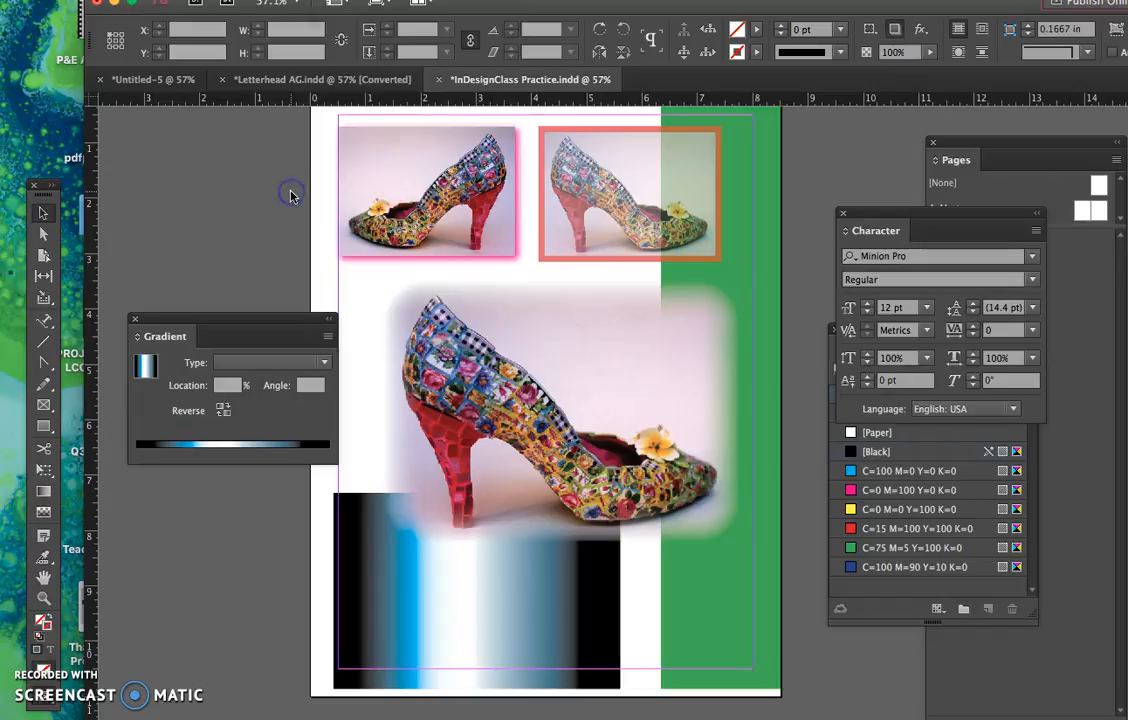
pyautogui.click(335, 206)
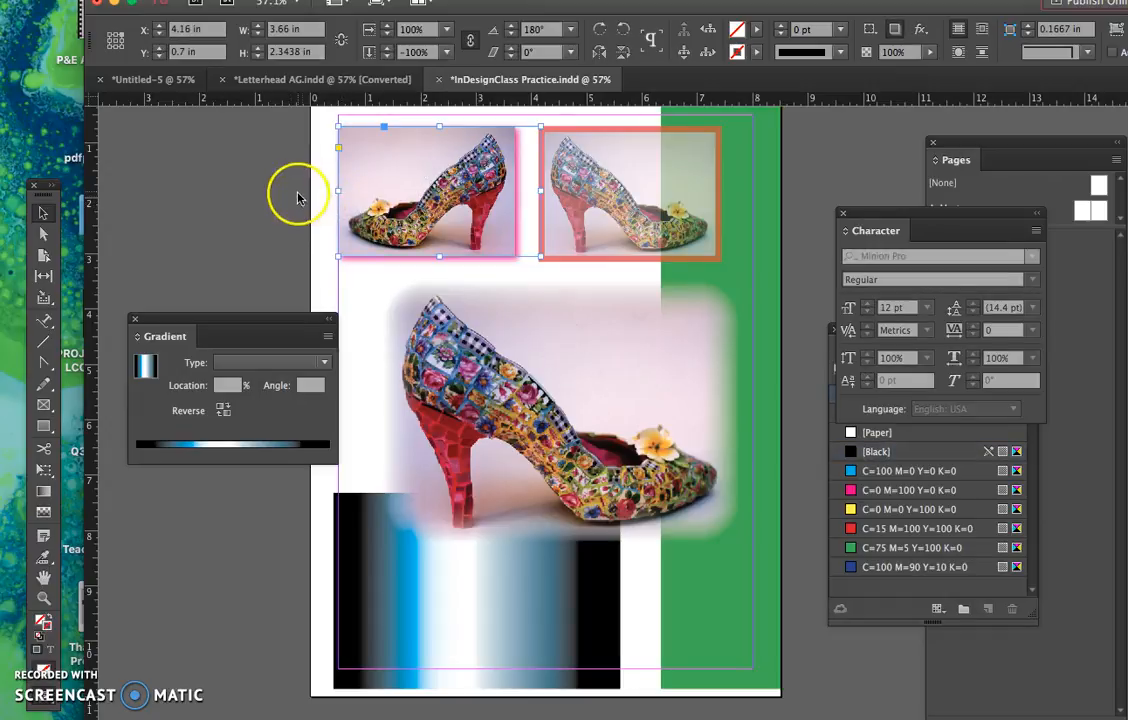
pyautogui.click(297, 196)
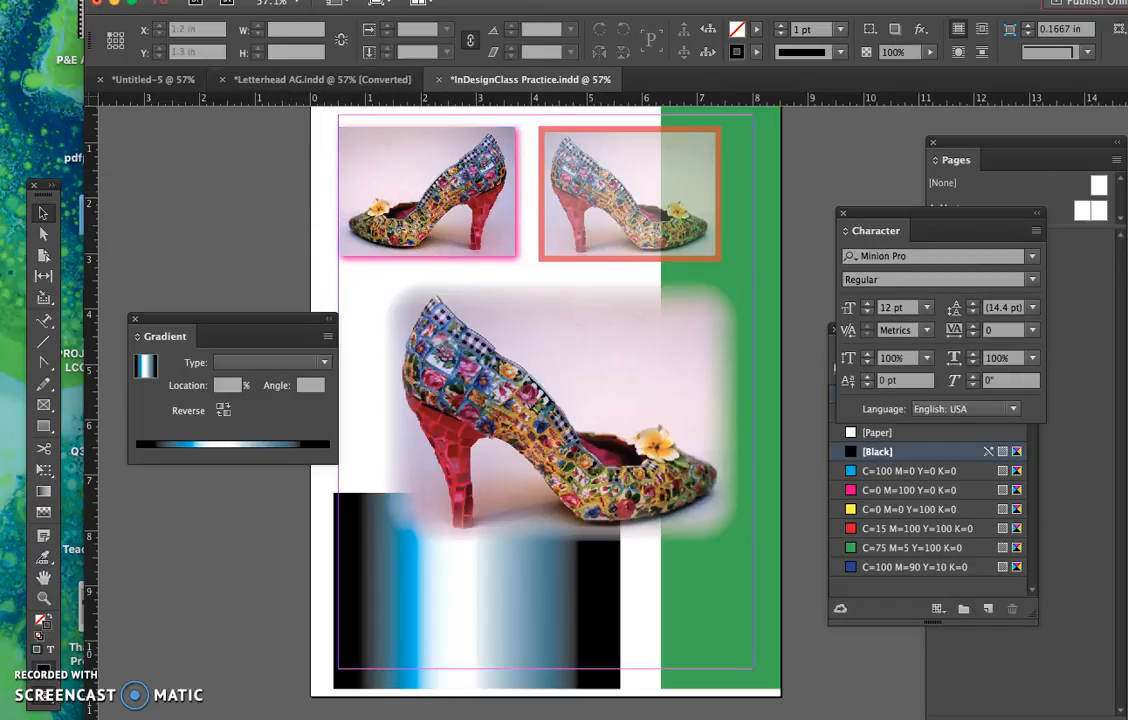
pyautogui.click(300, 1)
pyautogui.moveTo(290, 1)
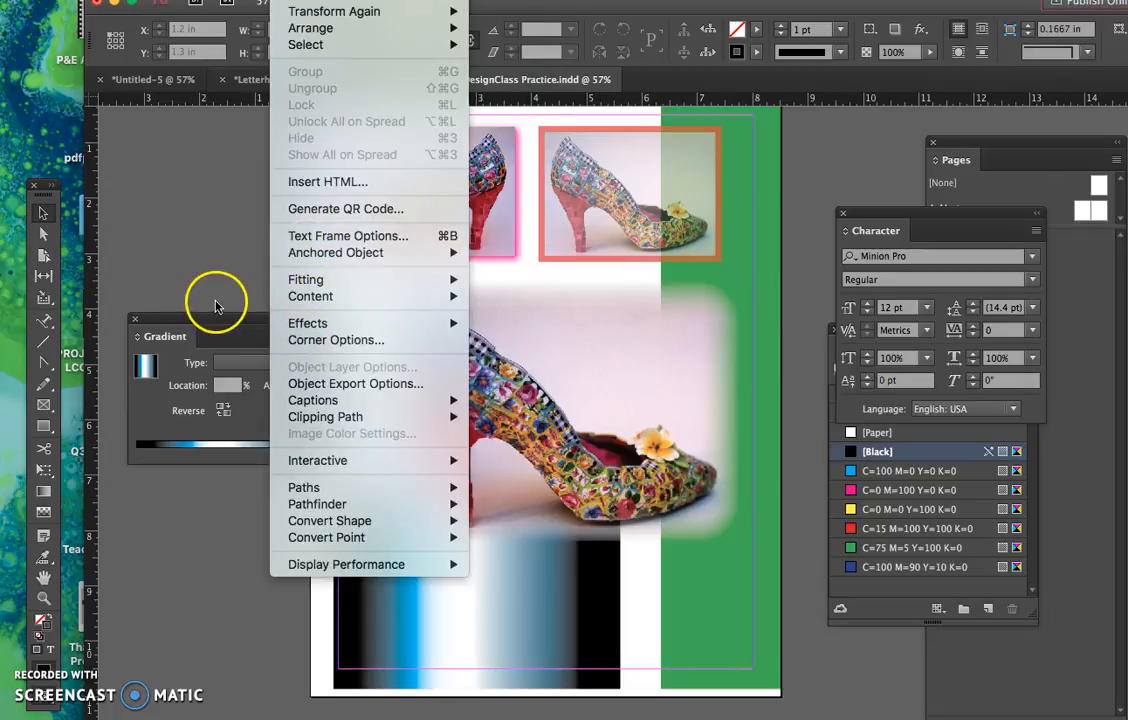
pyautogui.click(208, 262)
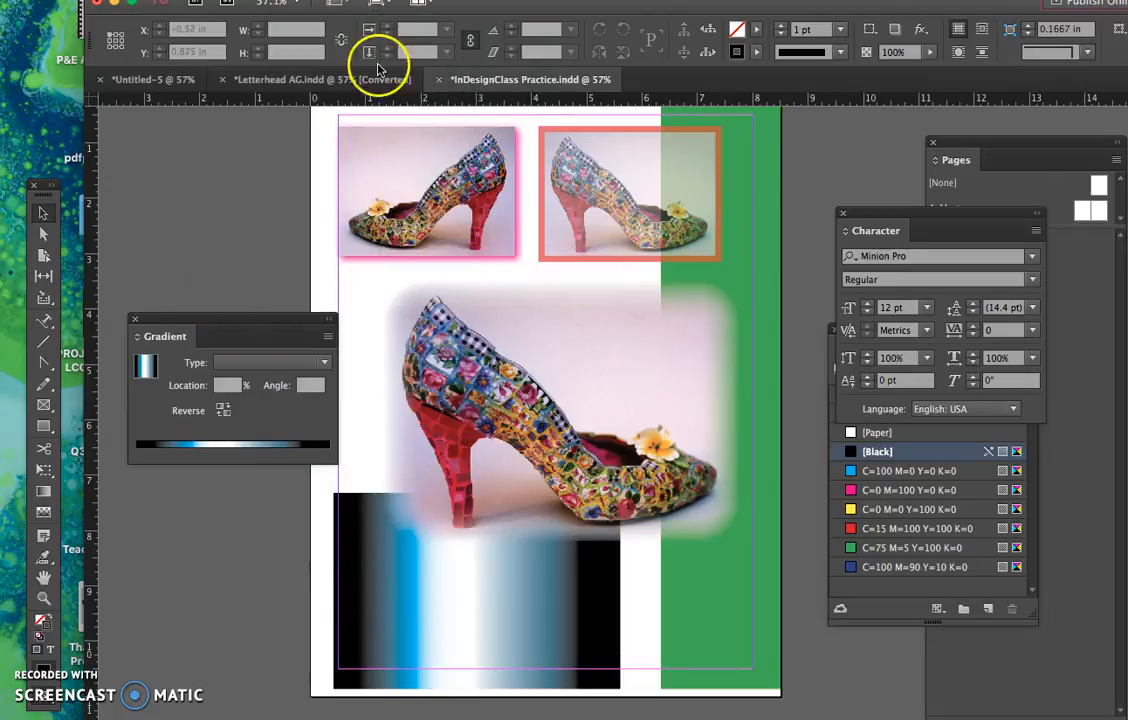
pyautogui.click(385, 1)
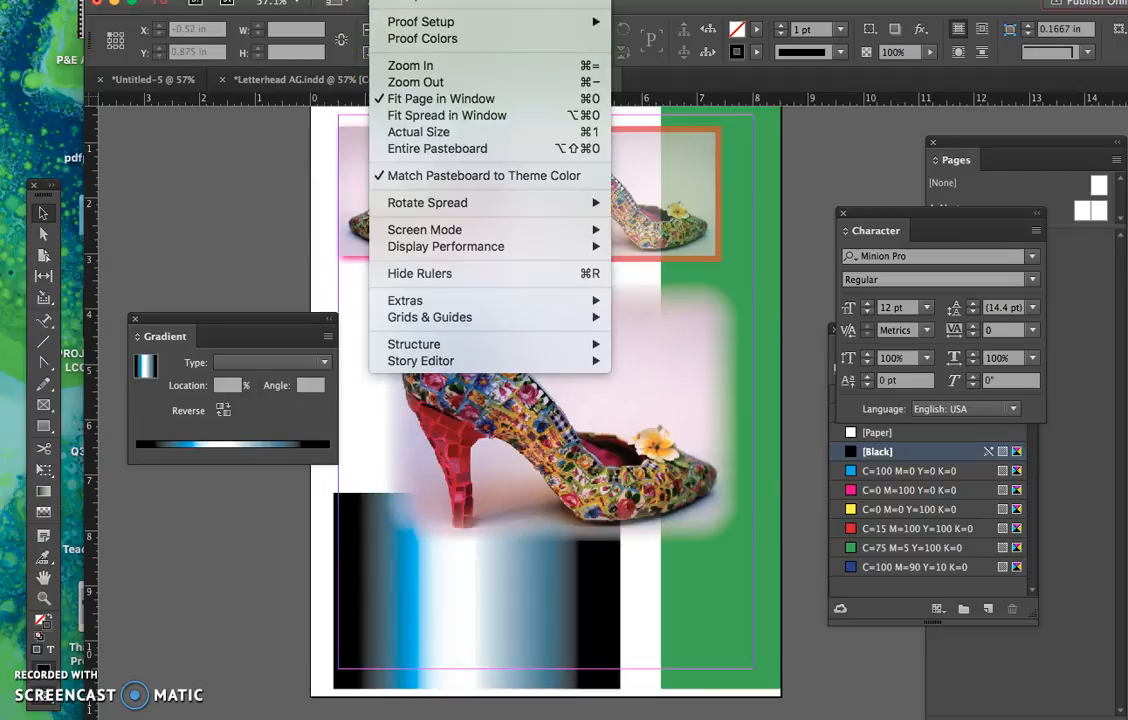
pyautogui.moveTo(430, 1)
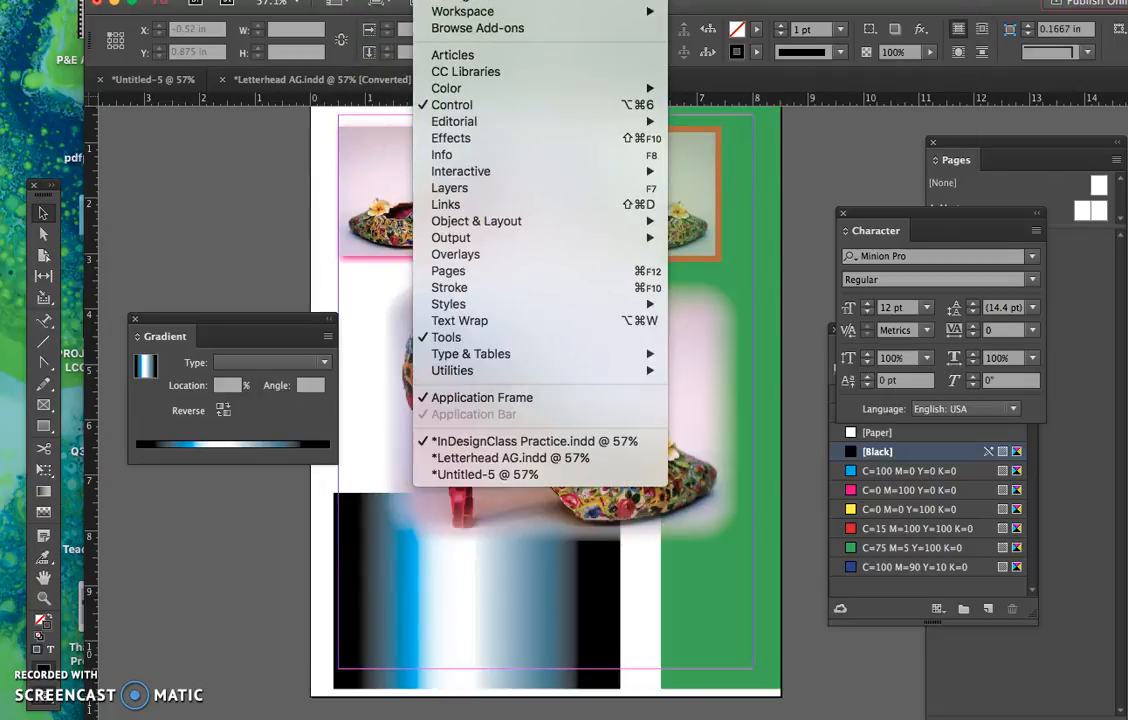
pyautogui.moveTo(495, 1)
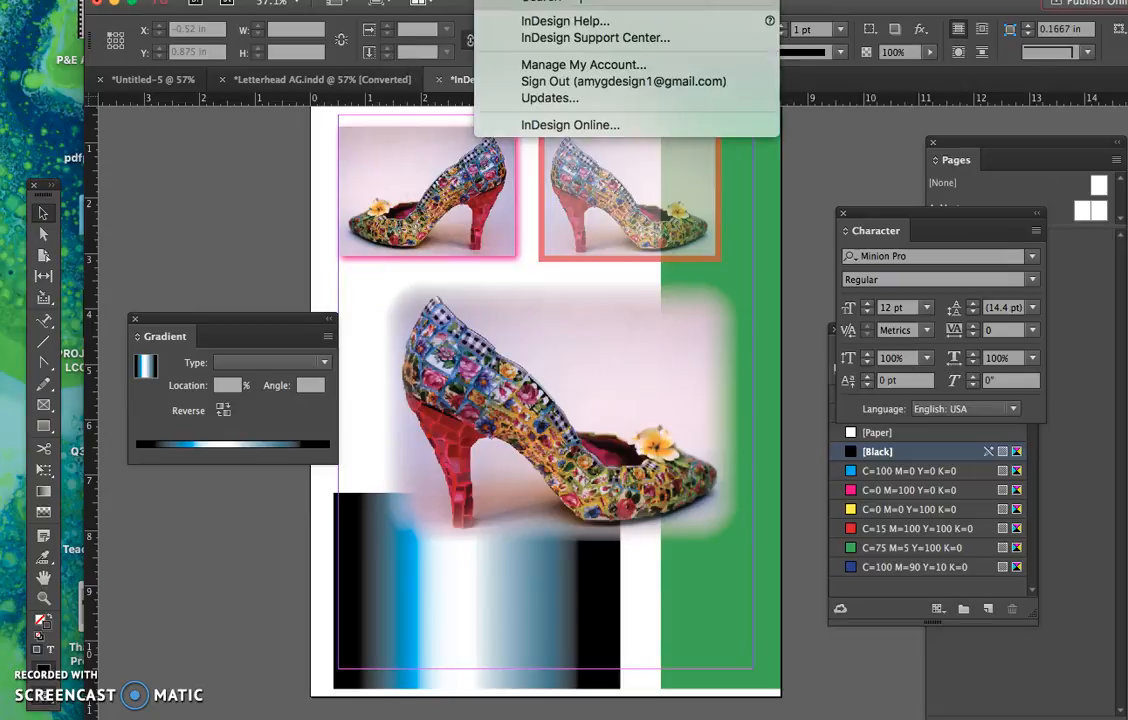
pyautogui.moveTo(245, 1)
pyautogui.moveTo(292, 1)
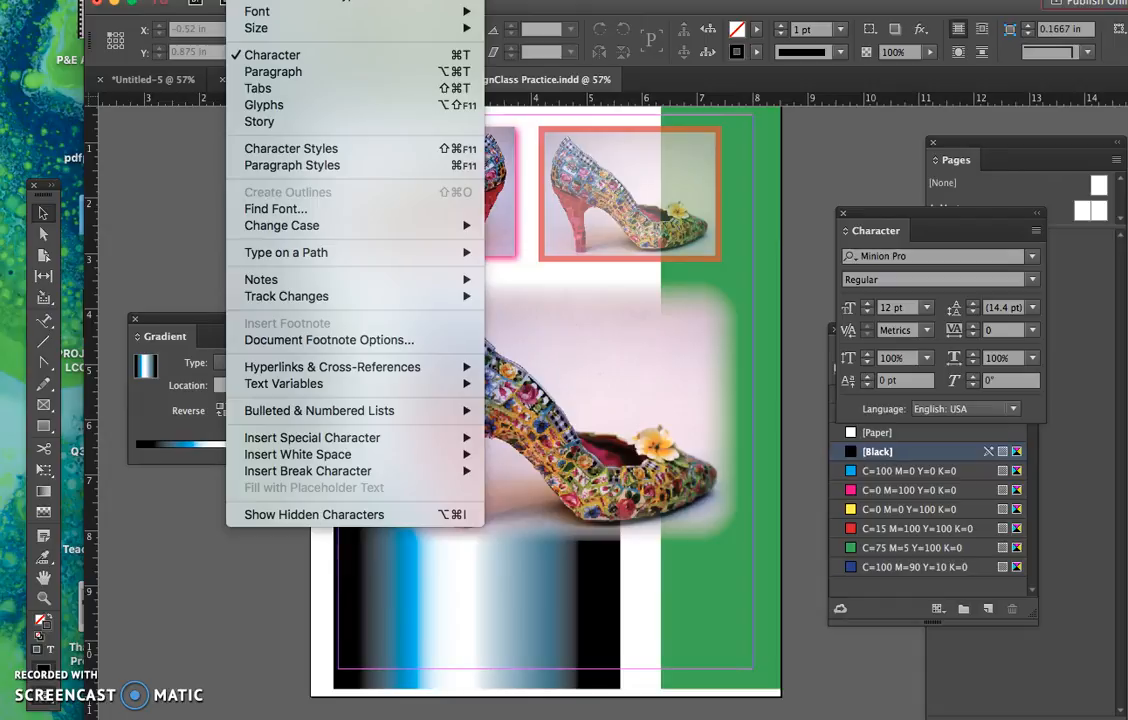
pyautogui.moveTo(195, 1)
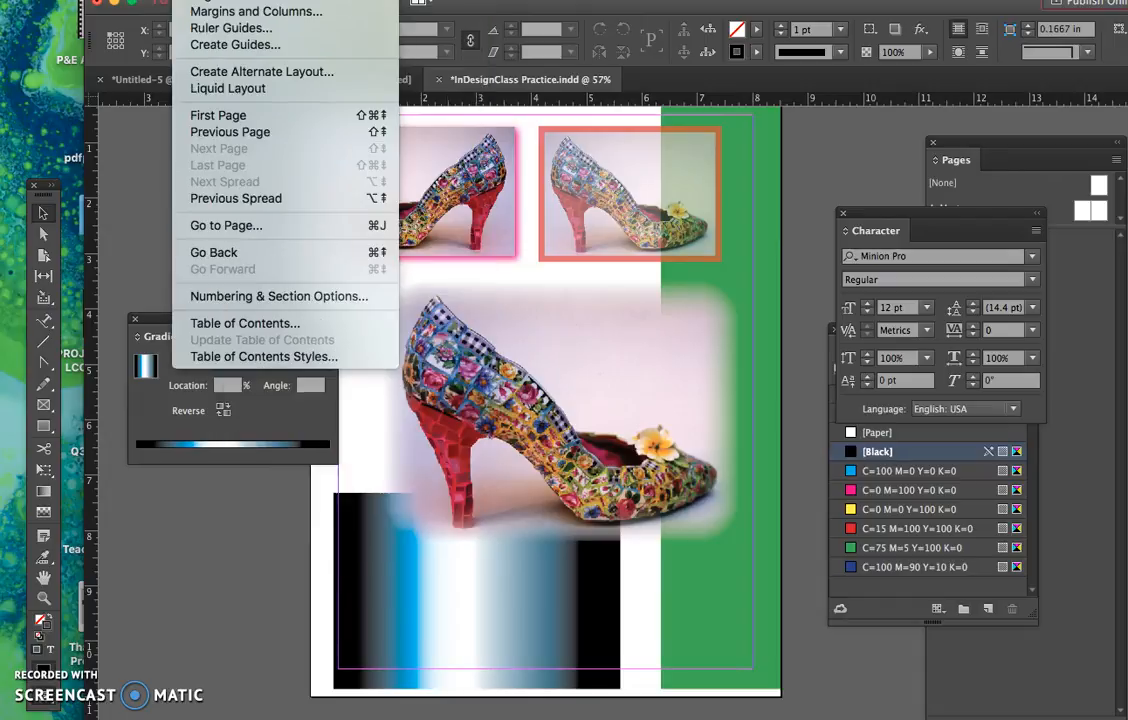
pyautogui.click(128, 136)
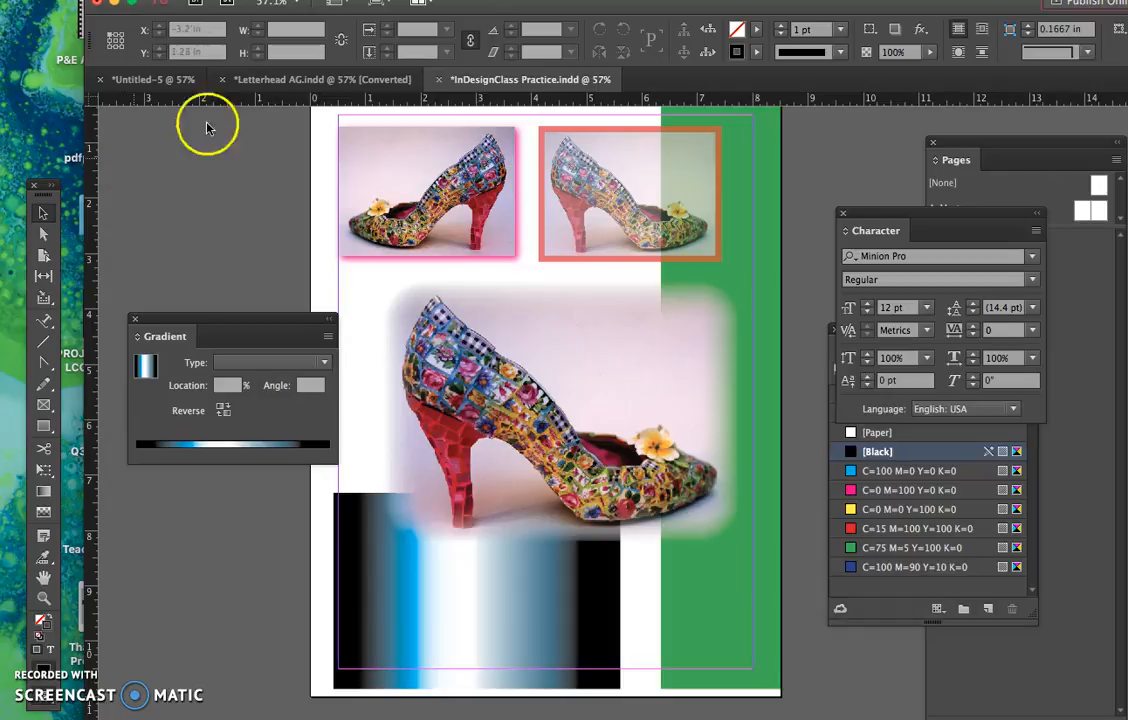
# - Add a new page based on A-Master beside page 4 to form the 4-5 spread
pyautogui.click(1103, 292)
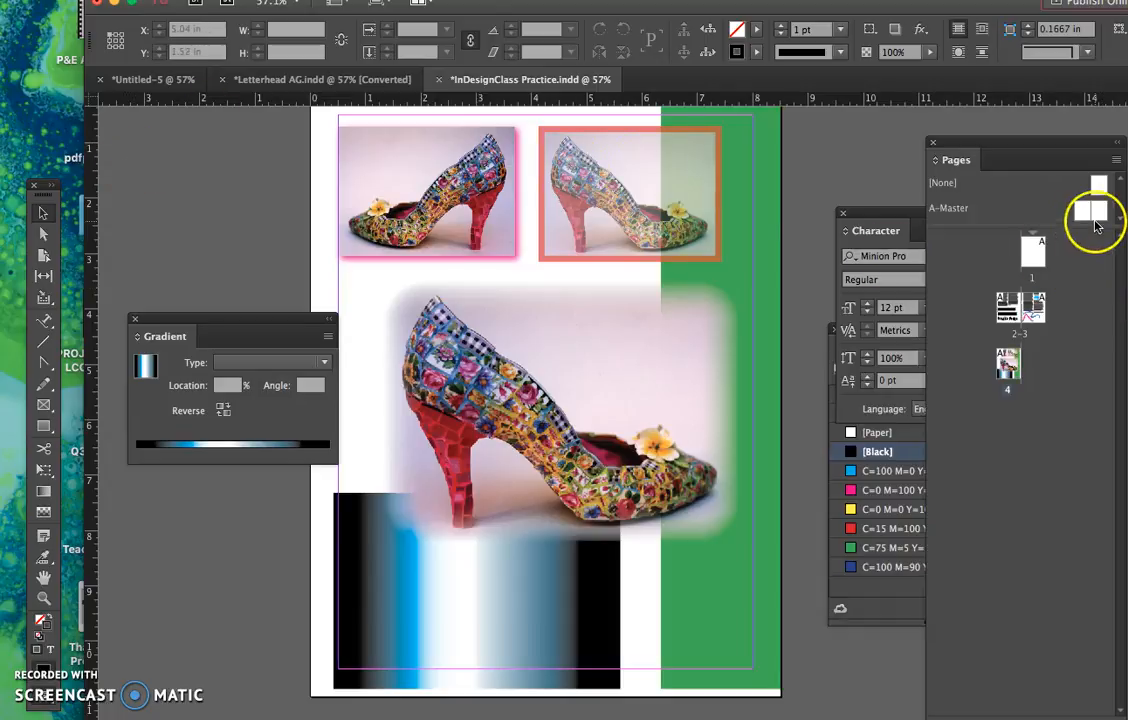
pyautogui.moveTo(1082, 215); pyautogui.dragTo(1044, 361)
pyautogui.hscroll(10, 675, 398)
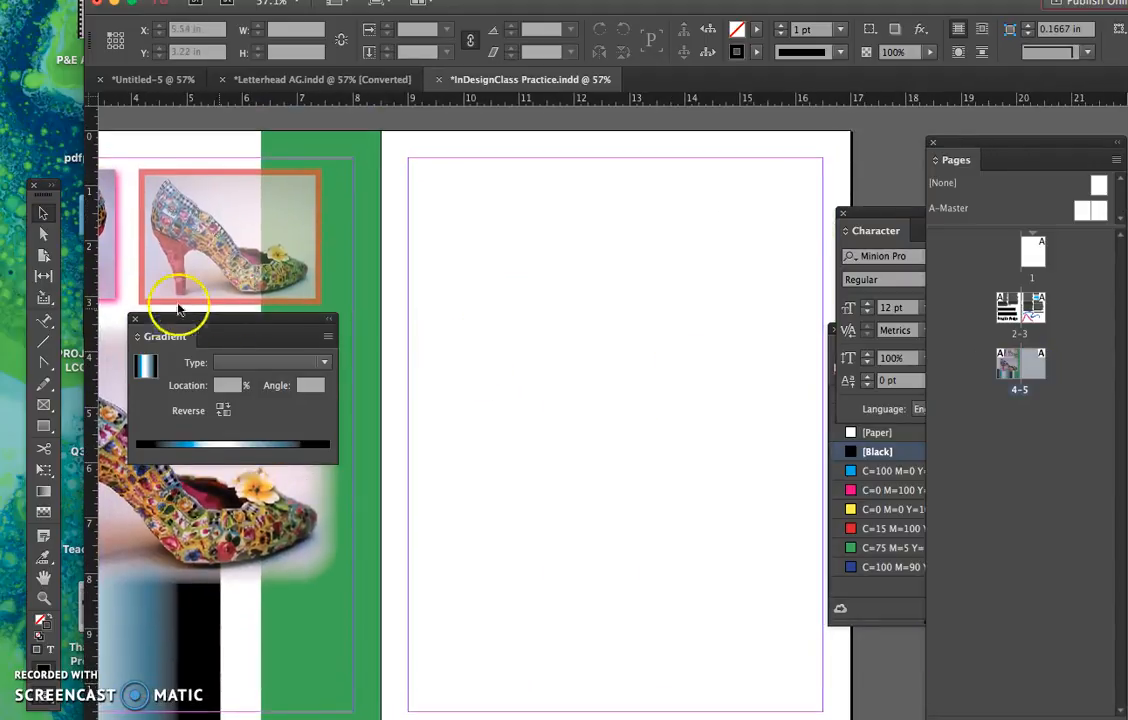
# - Create an empty text frame about 7.14 in wide and 4.6 in high inside the margins of page 5
pyautogui.click(45, 323)
pyautogui.moveTo(45, 323); pyautogui.dragTo(80, 322)
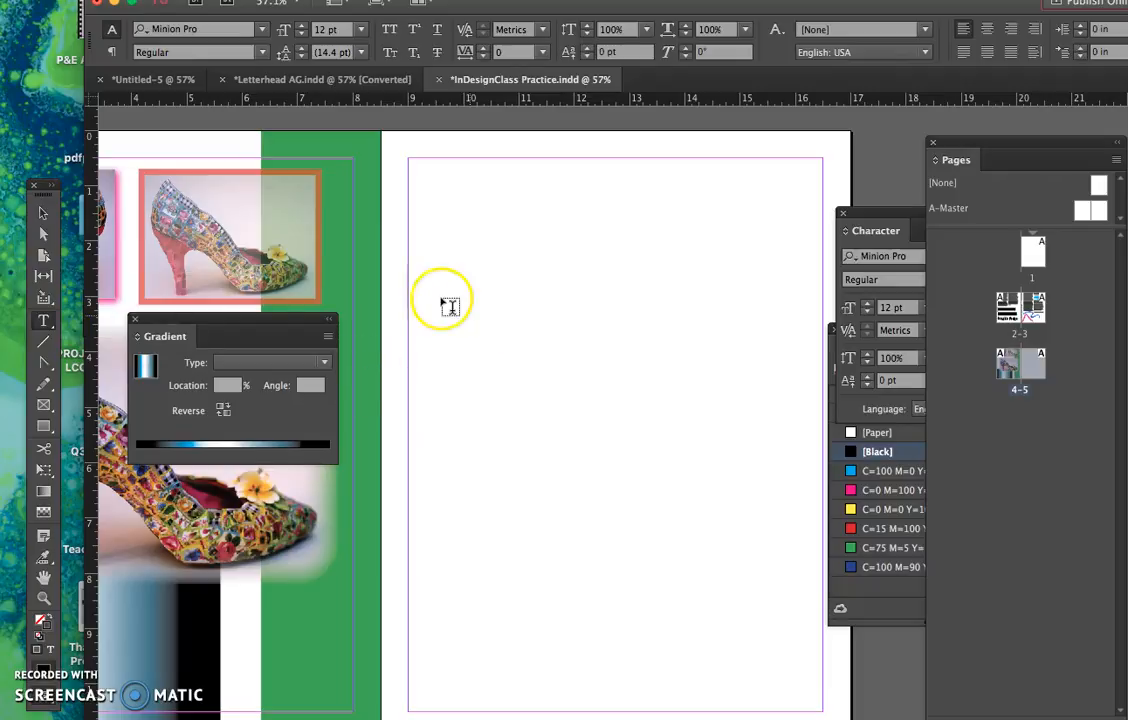
pyautogui.moveTo(416, 241); pyautogui.dragTo(811, 493)
pyautogui.click(43, 212)
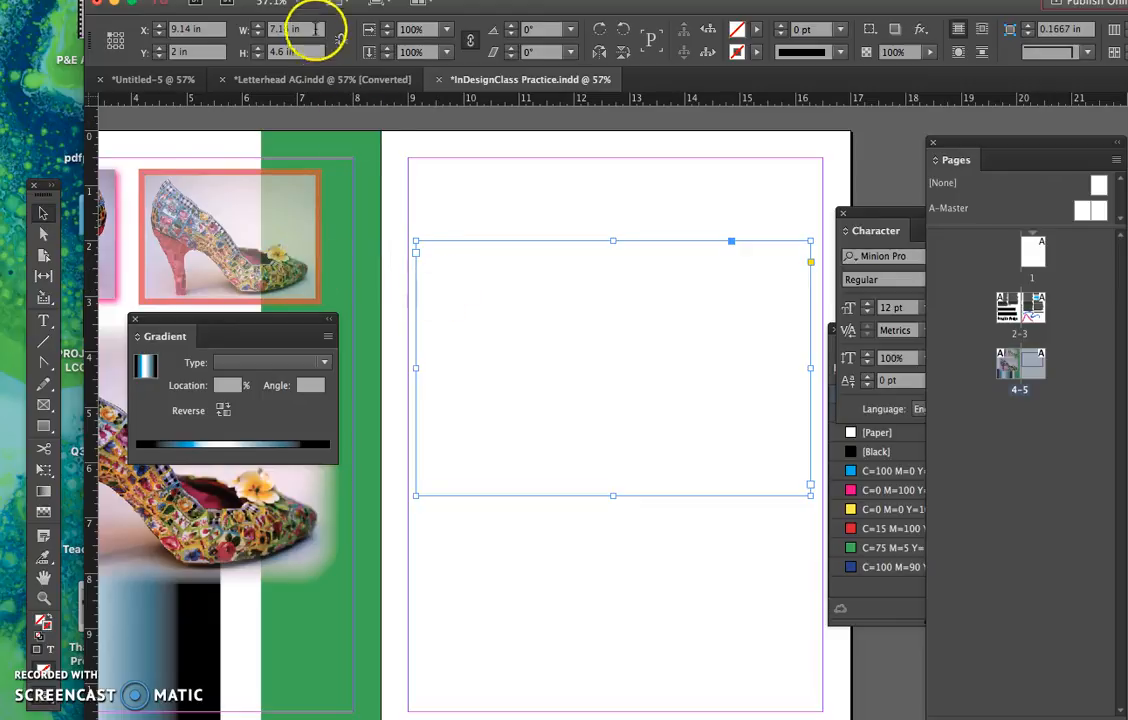
# - Create a Basic Table with 4 body rows and 4 columns, and place it about 7 in wide near the top of page 5
pyautogui.click(288, 0)
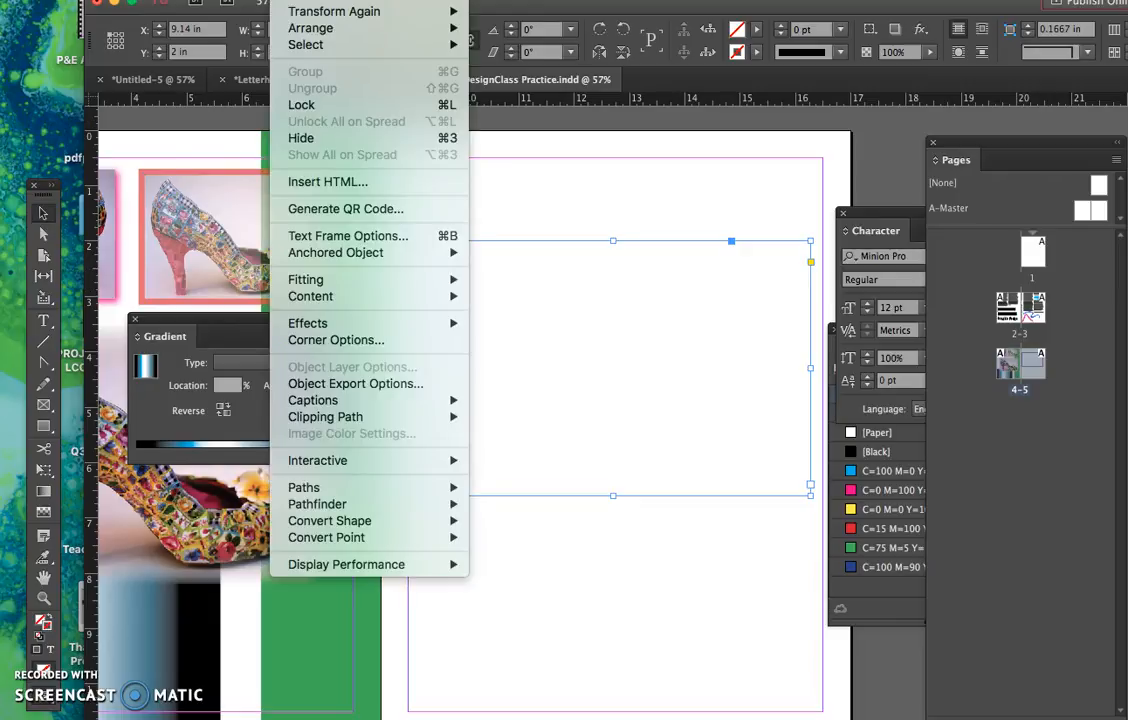
pyautogui.moveTo(246, 0)
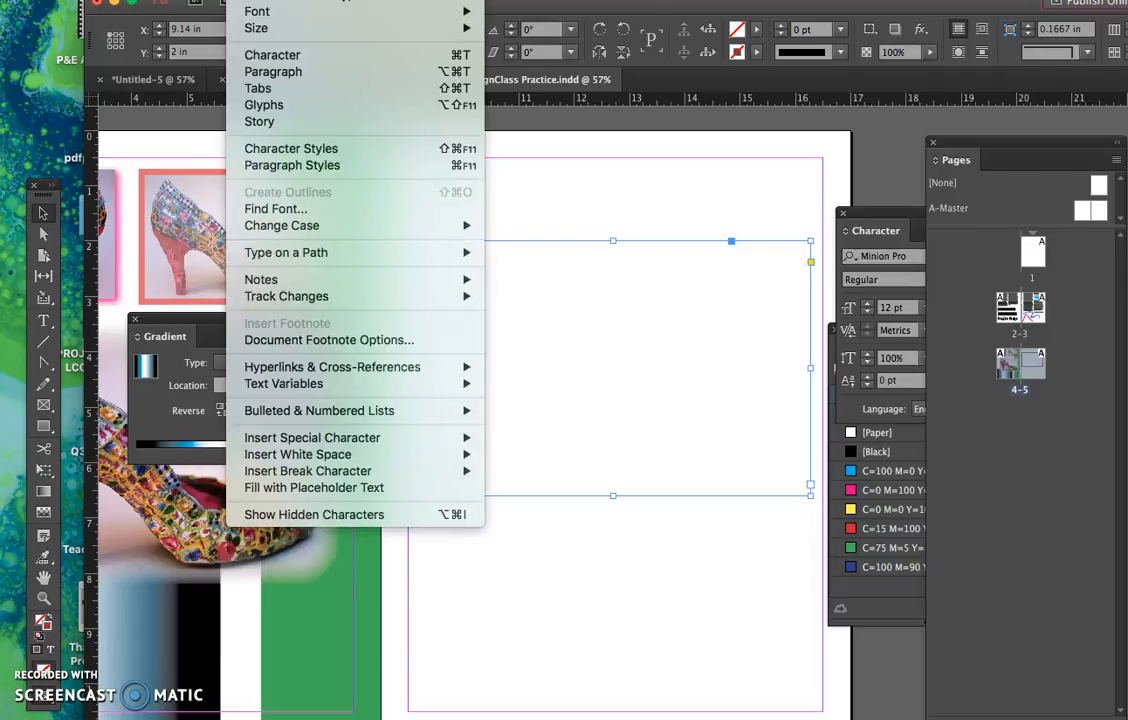
pyautogui.moveTo(340, 0)
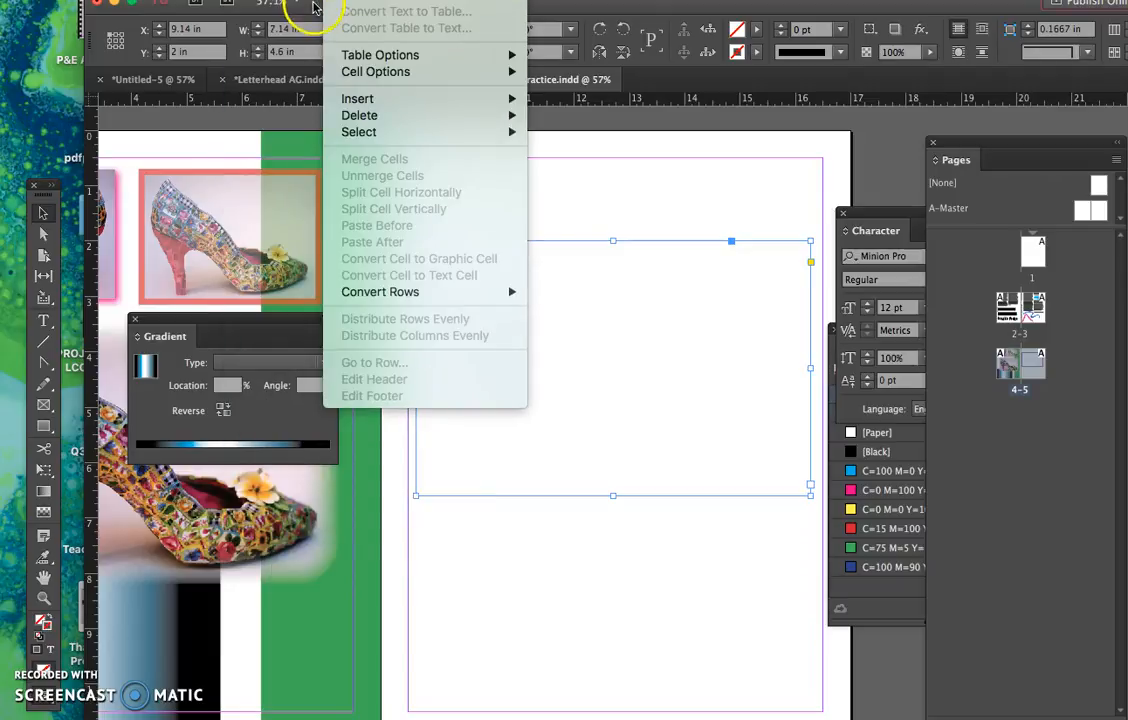
pyautogui.press('Escape')
pyautogui.press('Tab')
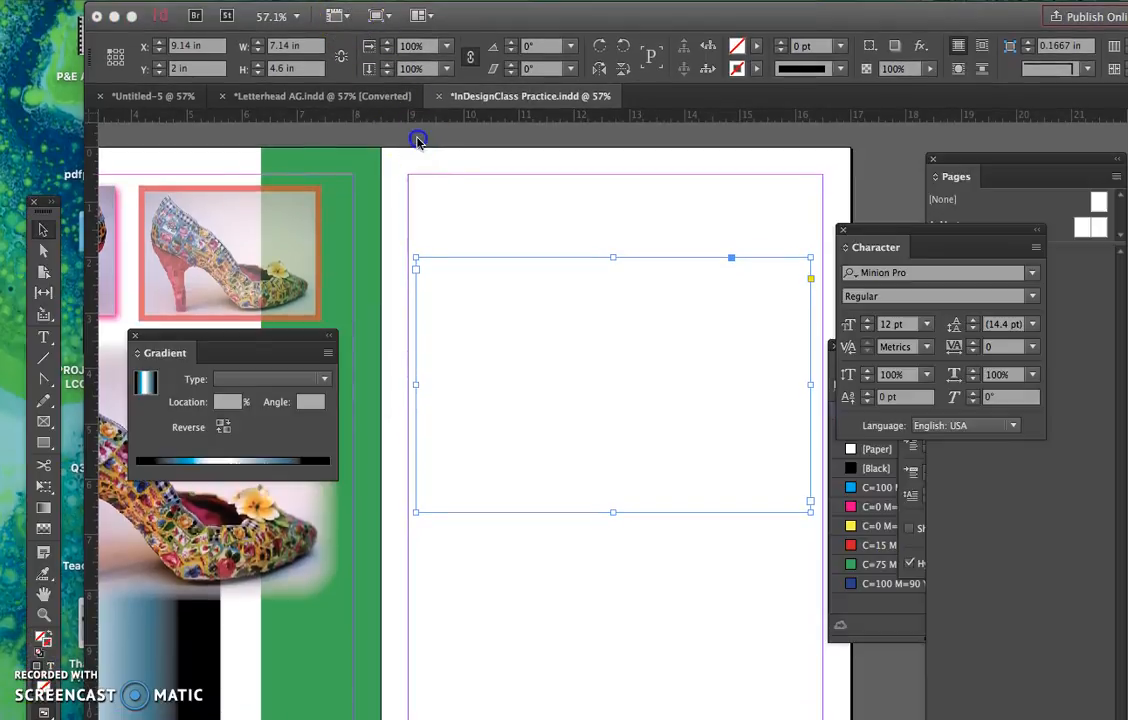
pyautogui.press('Tab')
pyautogui.click(345, 1)
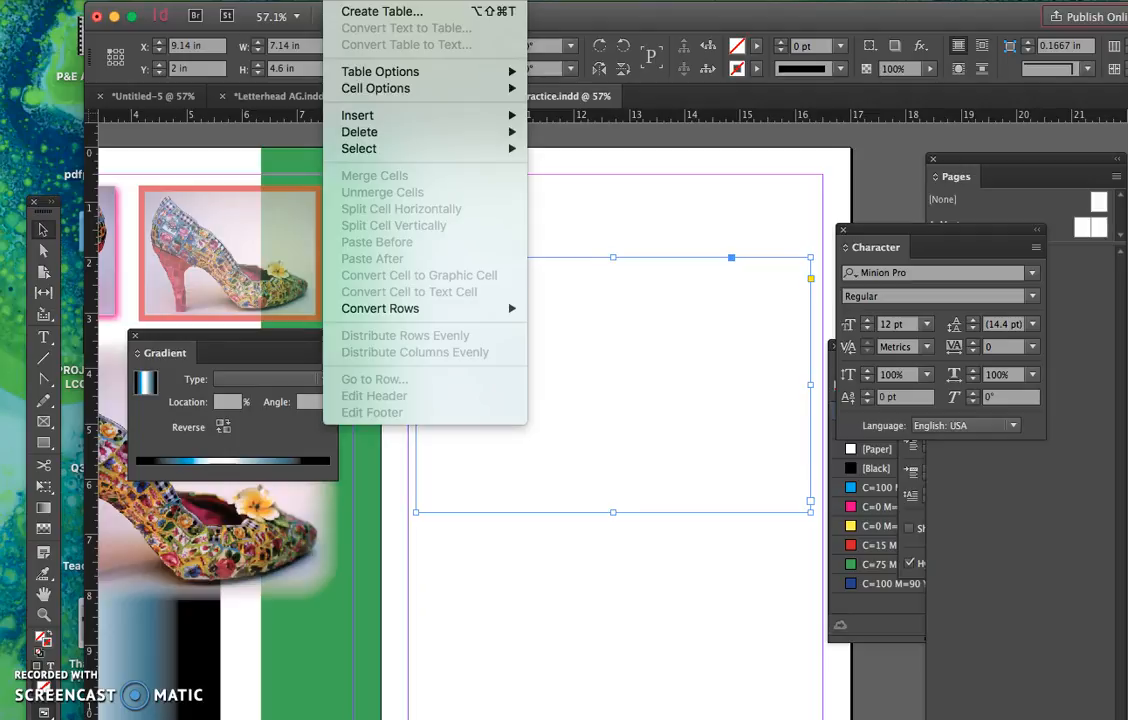
pyautogui.click(370, 10)
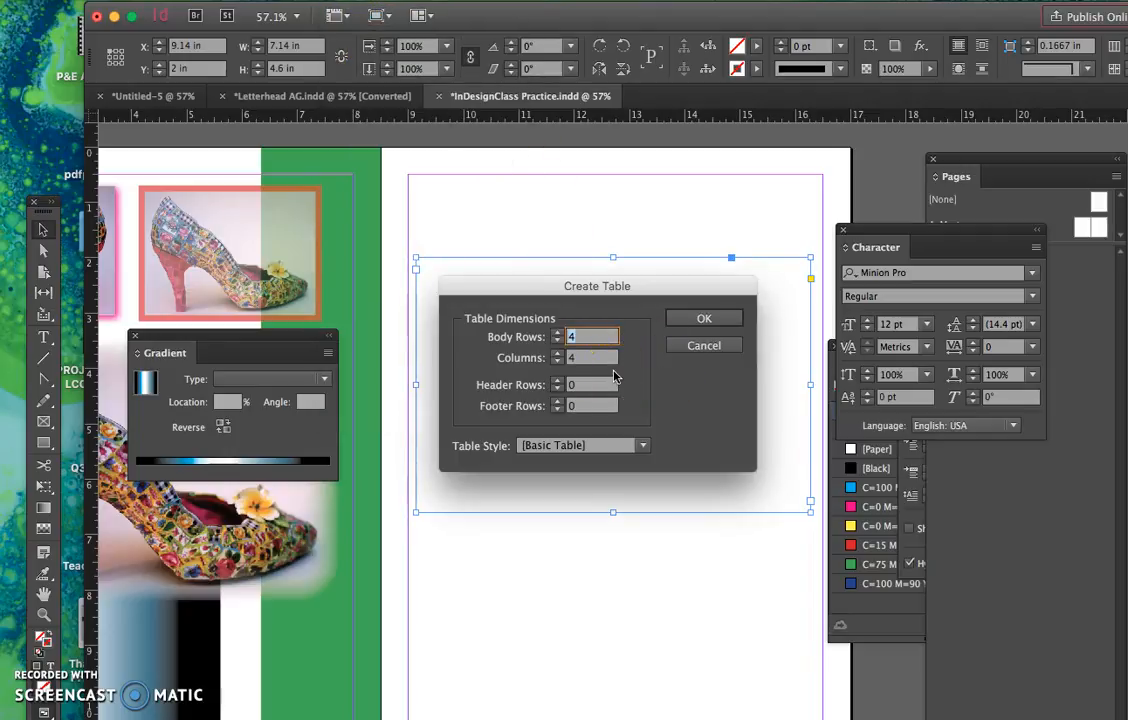
pyautogui.click(705, 319)
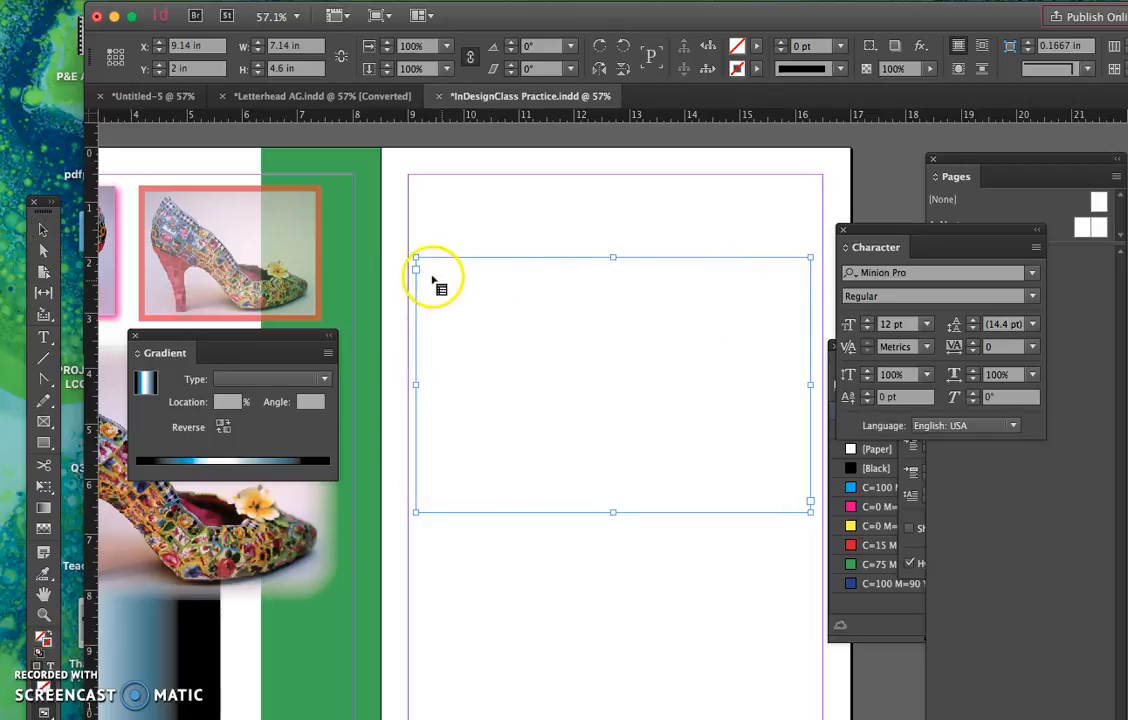
pyautogui.moveTo(428, 211); pyautogui.dragTo(816, 509)
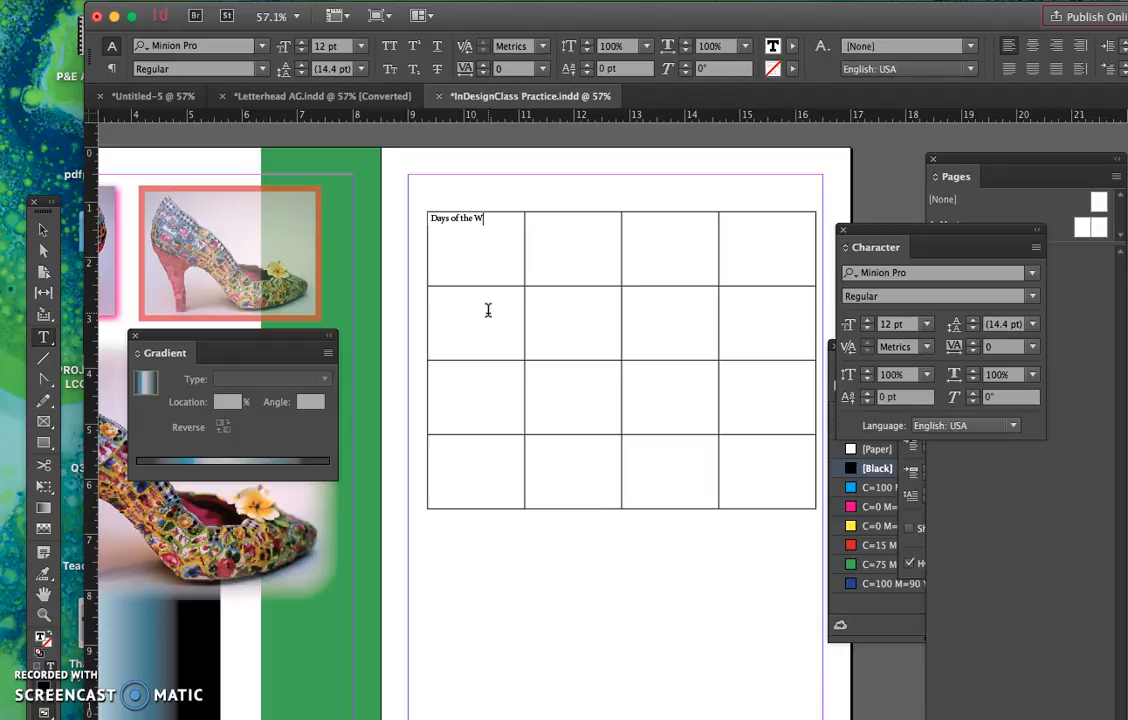
# - Enter "Days of the Week" in the table's first cell and shorten the top row to about 0.6 in
pyautogui.moveTo(478, 240); pyautogui.dragTo(746, 216)
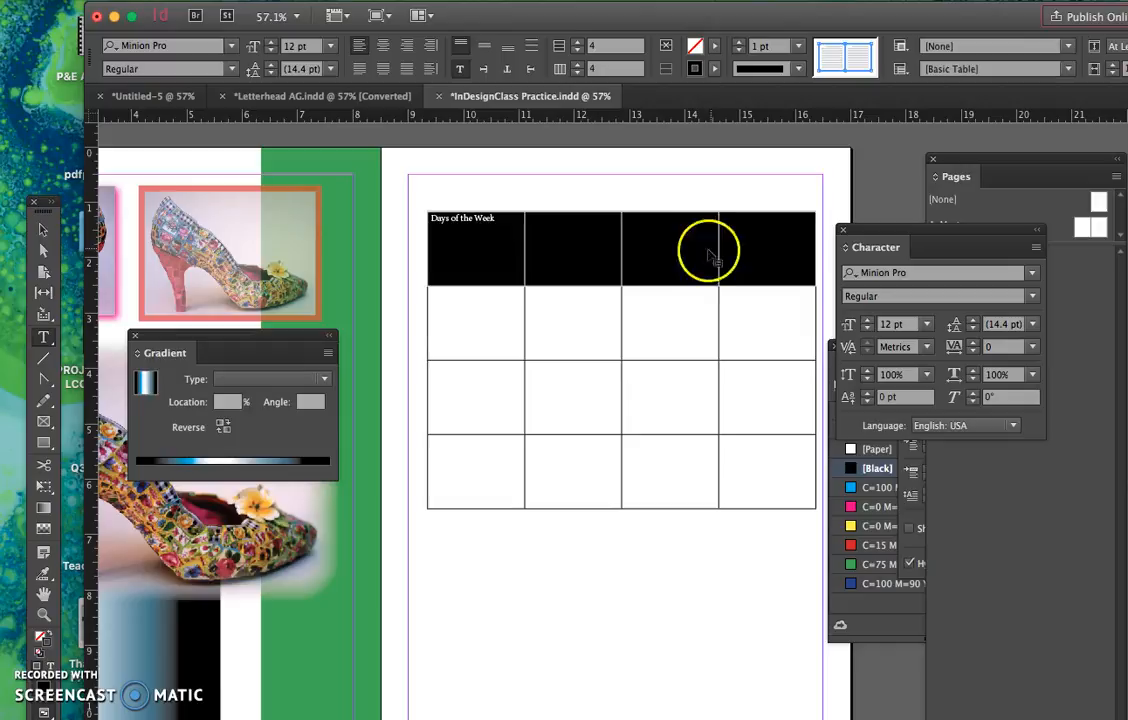
pyautogui.moveTo(631, 287); pyautogui.dragTo(632, 247)
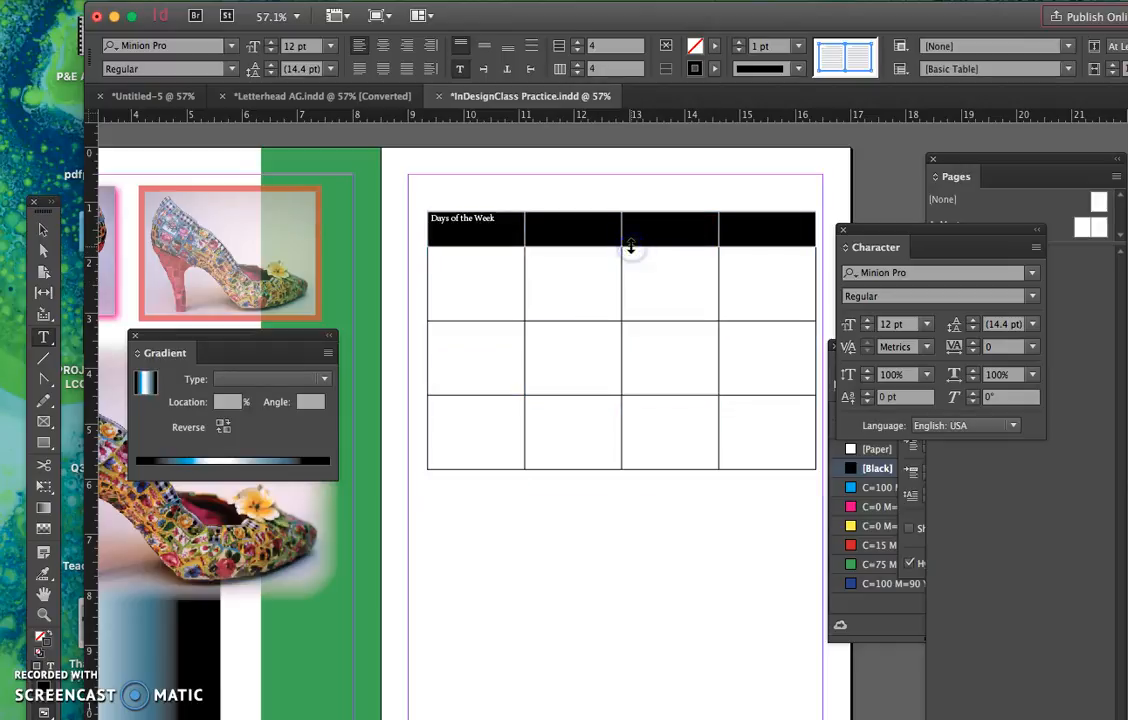
# - Merge the four cells of the table's top row into one title cell
pyautogui.click(516, 240)
pyautogui.moveTo(468, 237); pyautogui.dragTo(726, 230)
pyautogui.rightClick(726, 230)
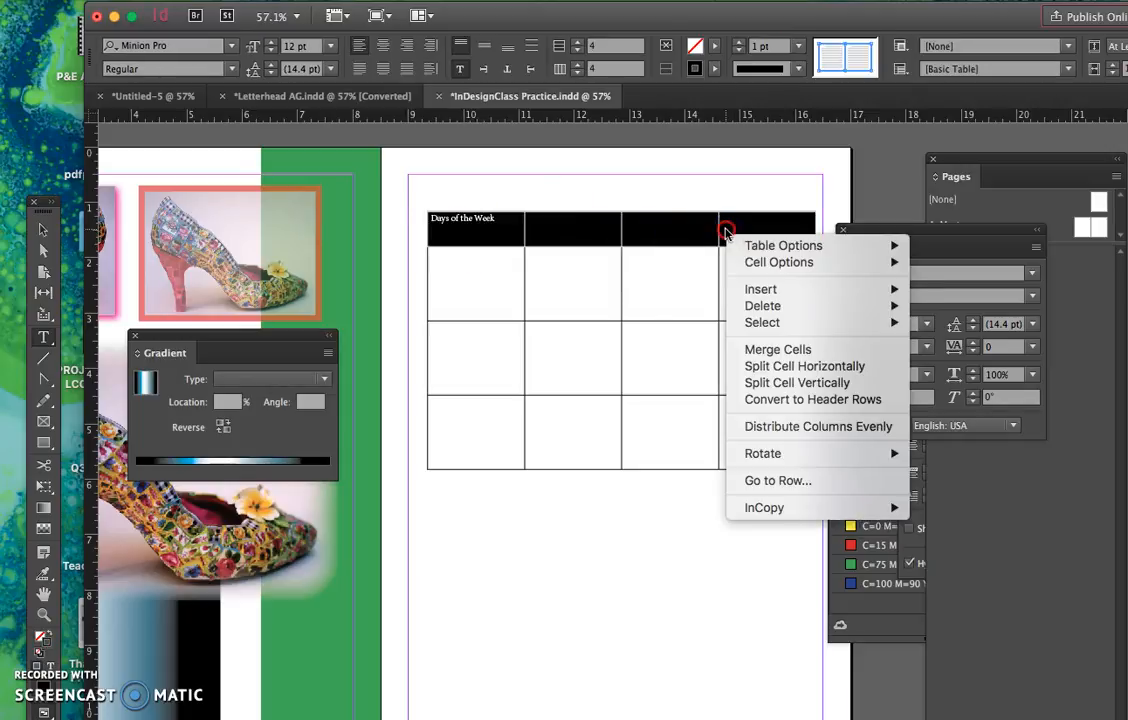
pyautogui.click(778, 348)
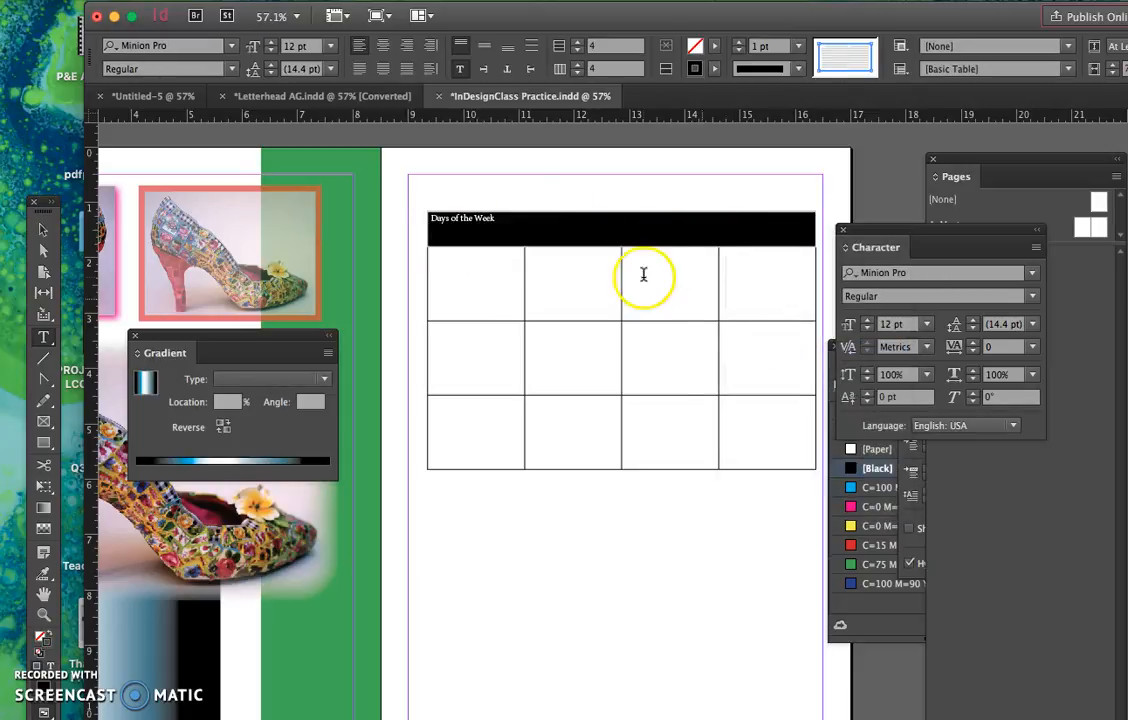
# - Format the "Days of the Week" title as centred 20 pt Monaco
pyautogui.click(520, 226)
pyautogui.click(420, 222)
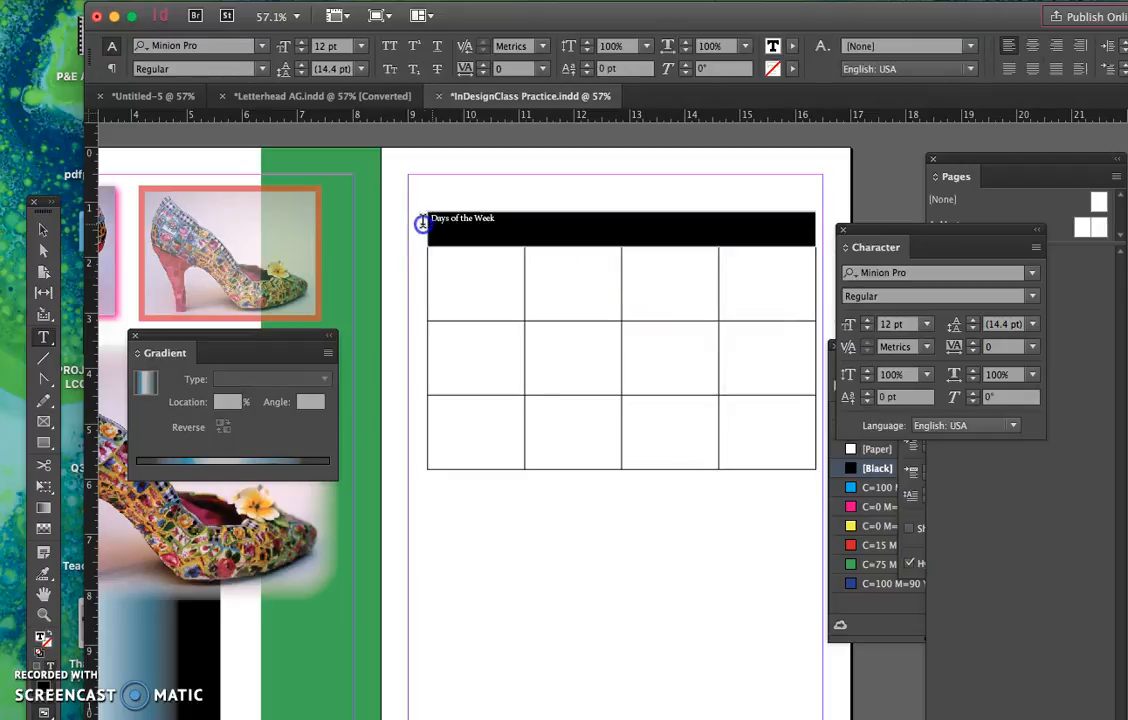
pyautogui.click(271, 43)
pyautogui.click(271, 43)
pyautogui.click(271, 43)
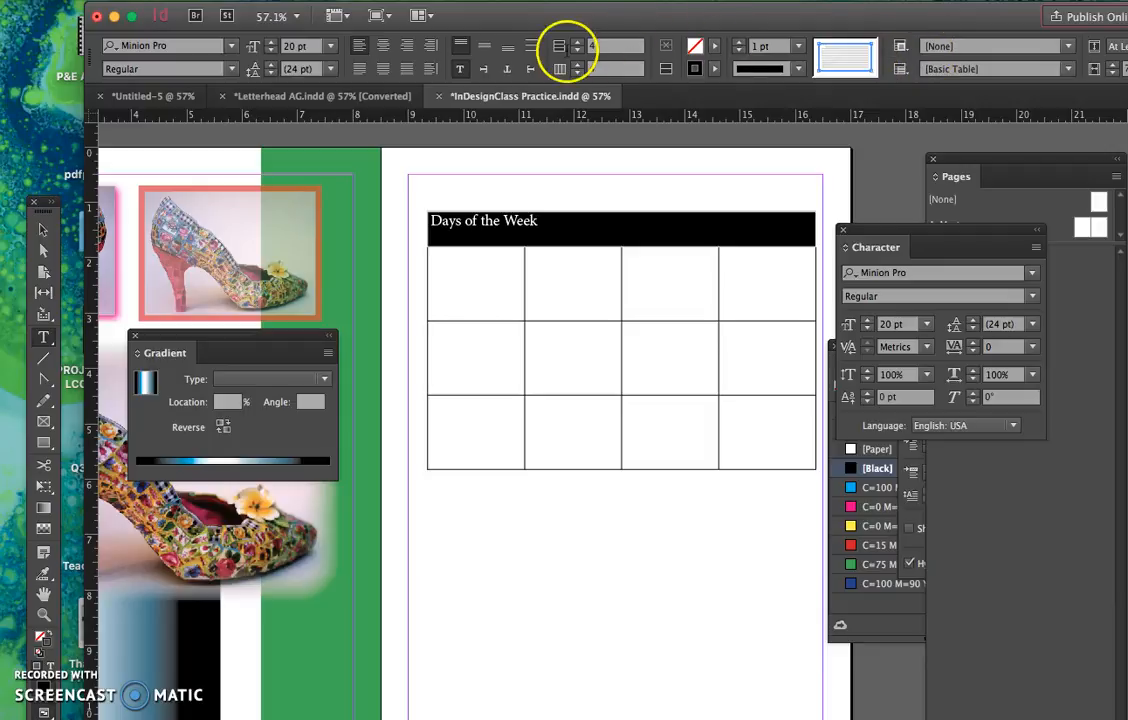
pyautogui.click(384, 44)
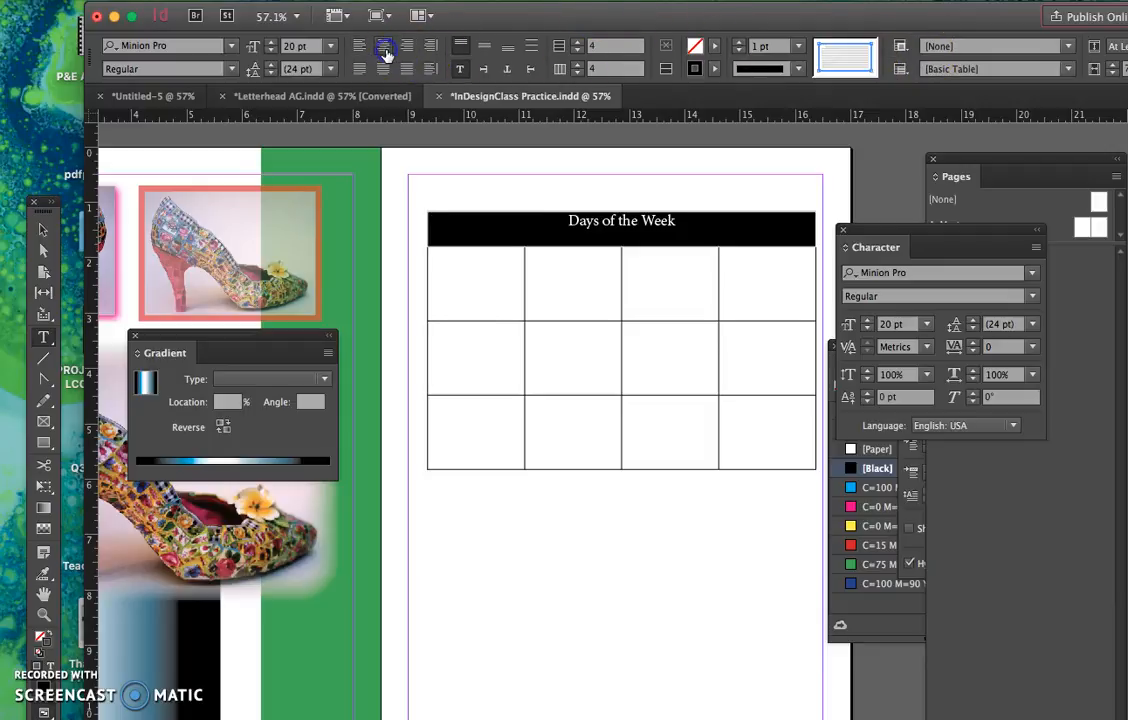
pyautogui.click(230, 47)
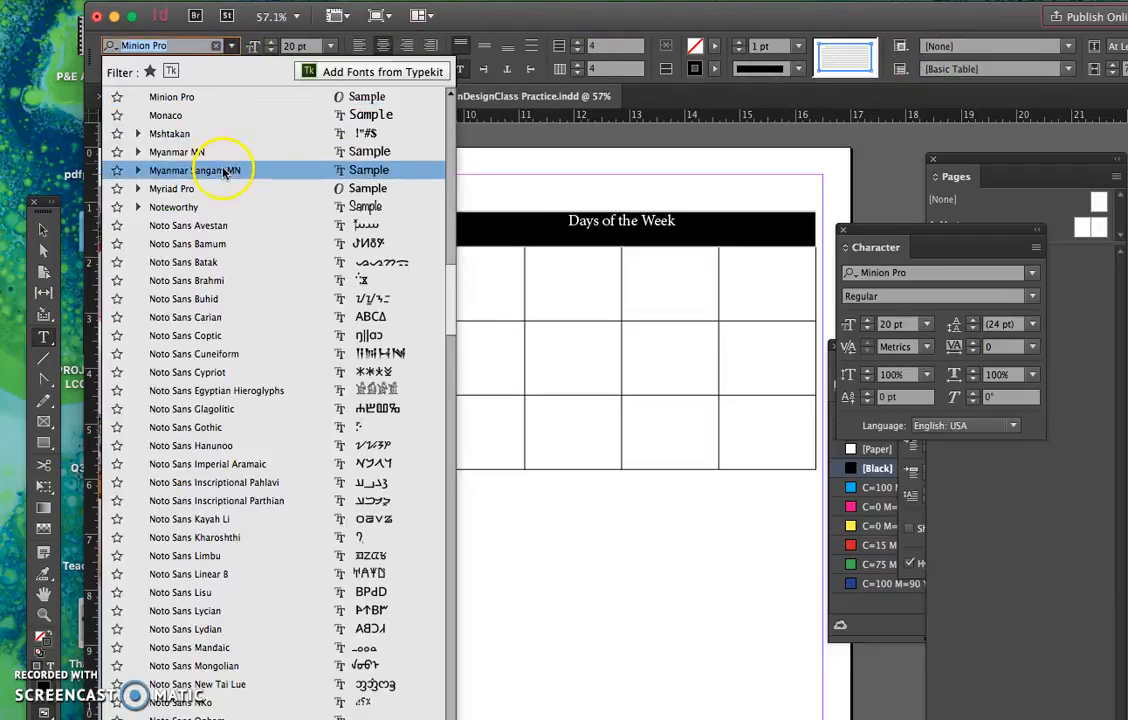
pyautogui.click(233, 120)
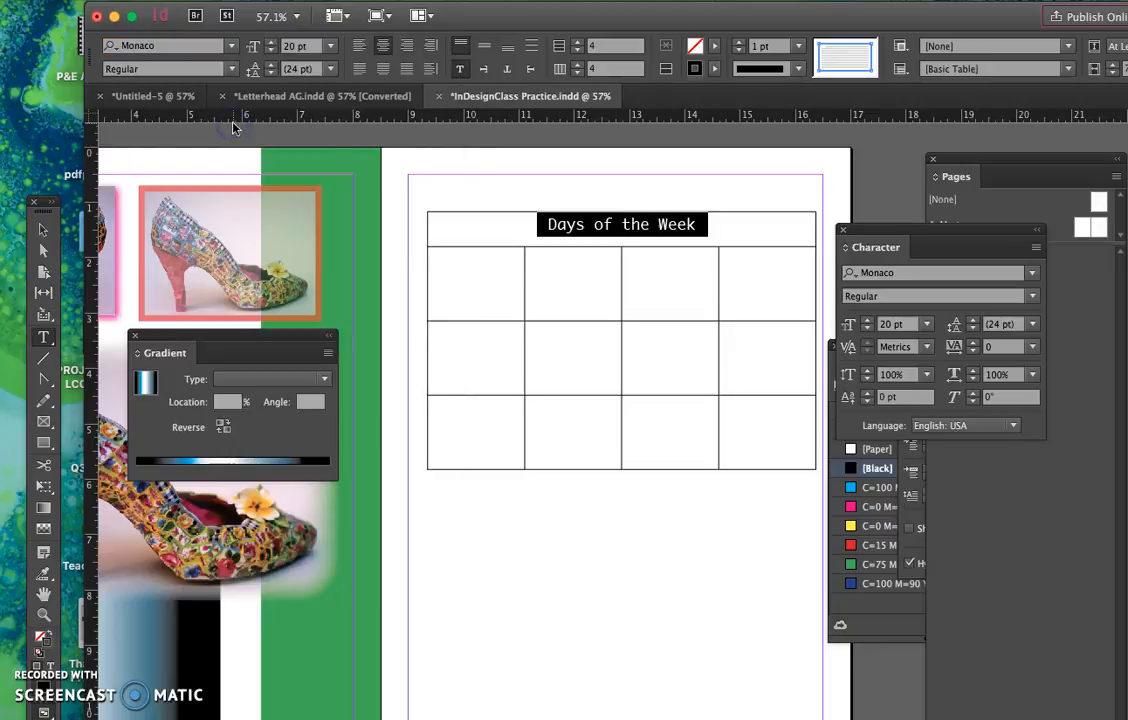
# - Enter Monday, Tuesday, Wednesday and Thursday in the four cells of the table's second row
pyautogui.click(468, 279)
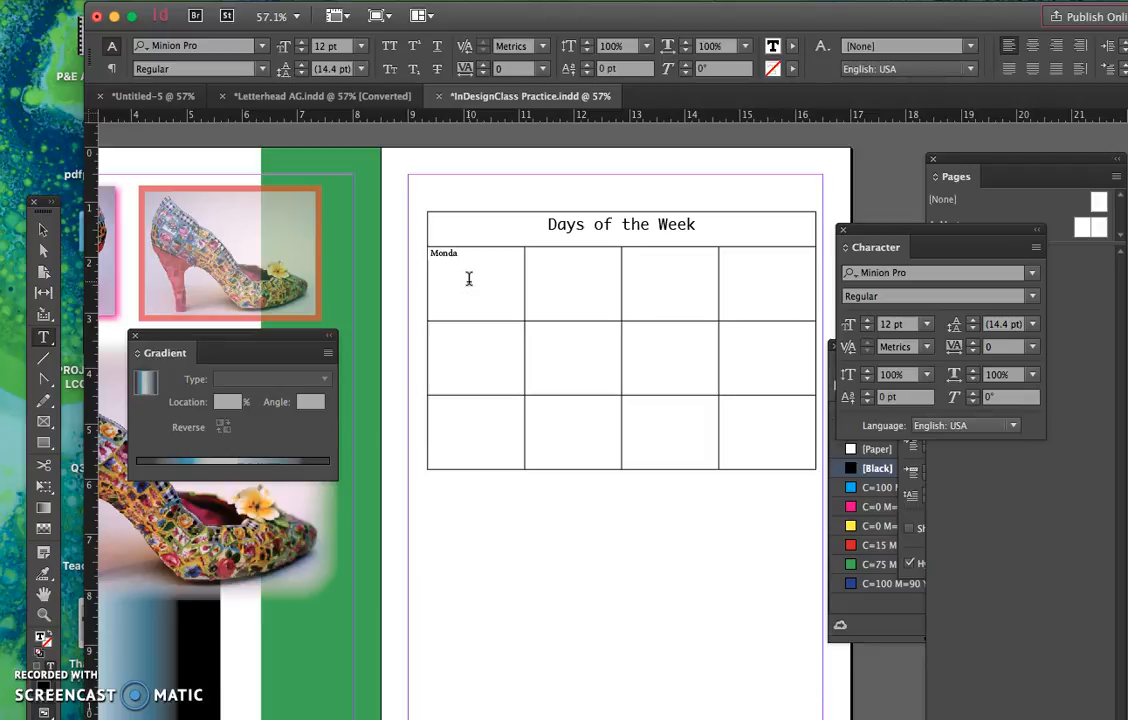
pyautogui.click(563, 280)
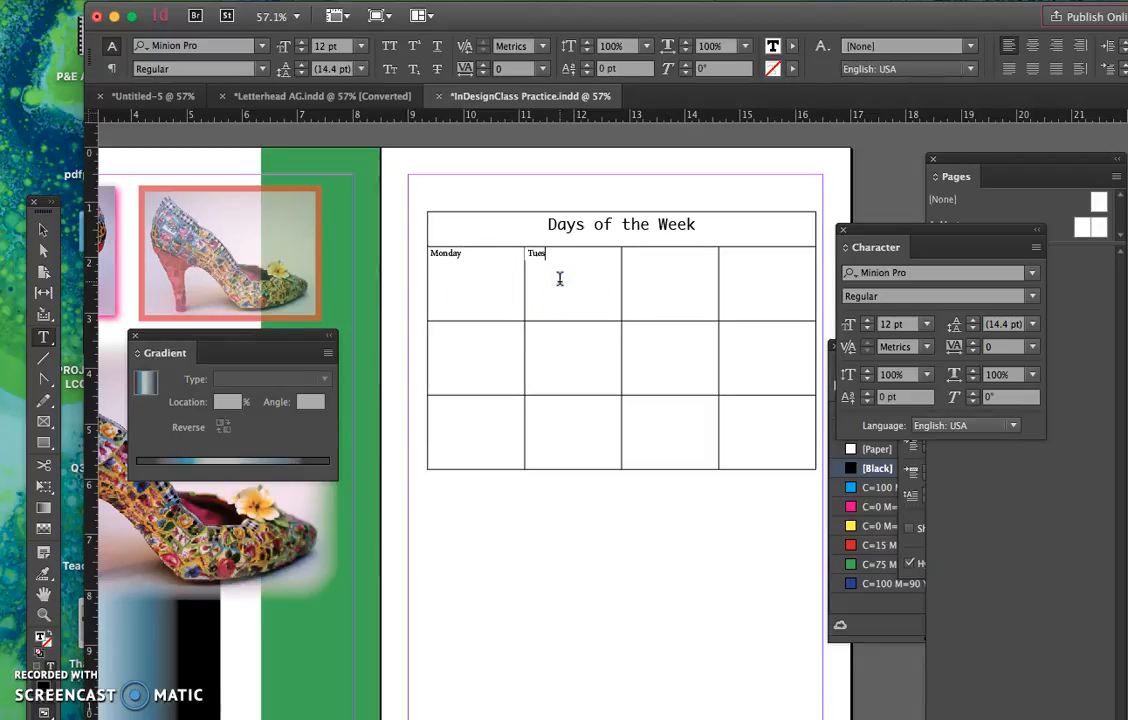
pyautogui.click(650, 272)
pyautogui.write('Wednesday')
pyautogui.click(739, 267)
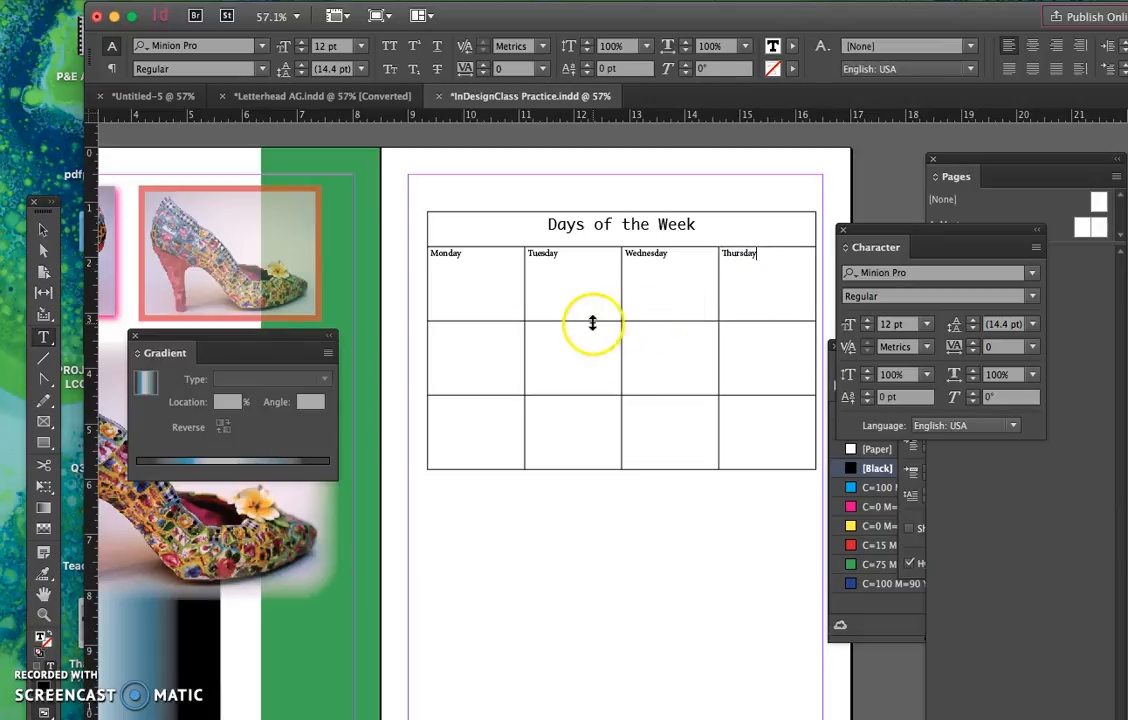
# - Shorten the weekday row to about 0.5 in and the empty rows beneath it to about 0.9 in each
pyautogui.moveTo(565, 322); pyautogui.dragTo(560, 270)
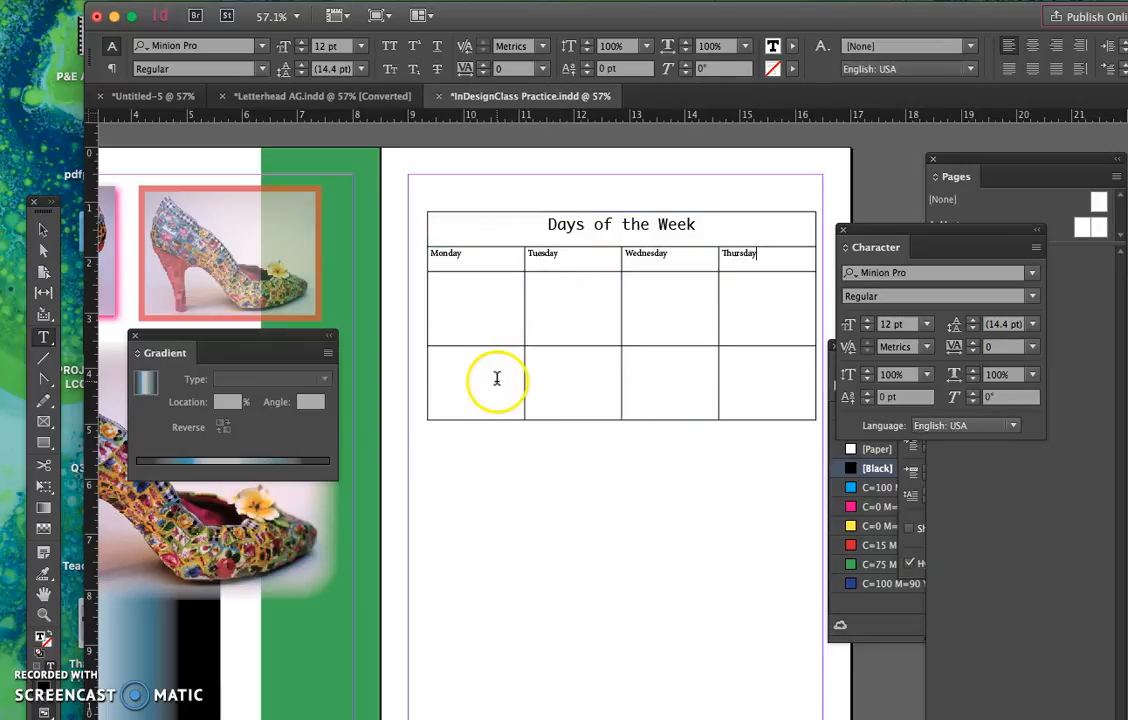
pyautogui.moveTo(486, 345)
pyautogui.mouseDown()
pyautogui.moveTo(486, 315)
pyautogui.moveTo(486, 325)
pyautogui.mouseUp()
# - Insert one row below the last row of the table
pyautogui.moveTo(495, 392); pyautogui.dragTo(787, 357)
pyautogui.rightClick(787, 357)
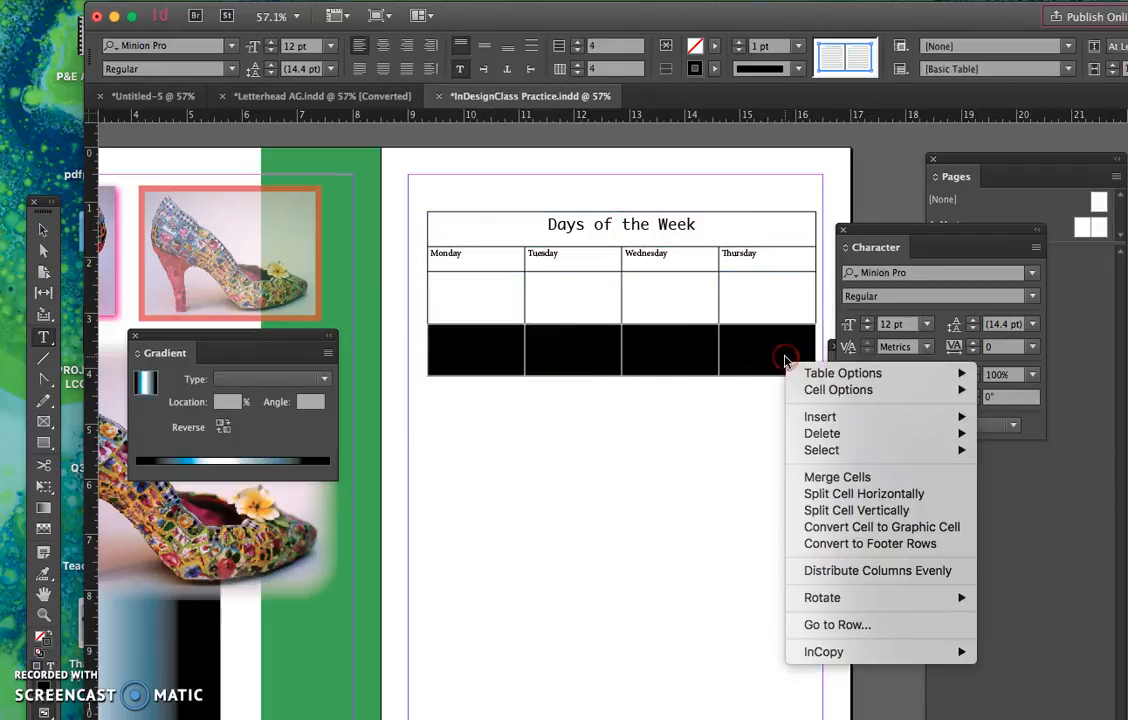
pyautogui.moveTo(937, 418)
pyautogui.click(1000, 420)
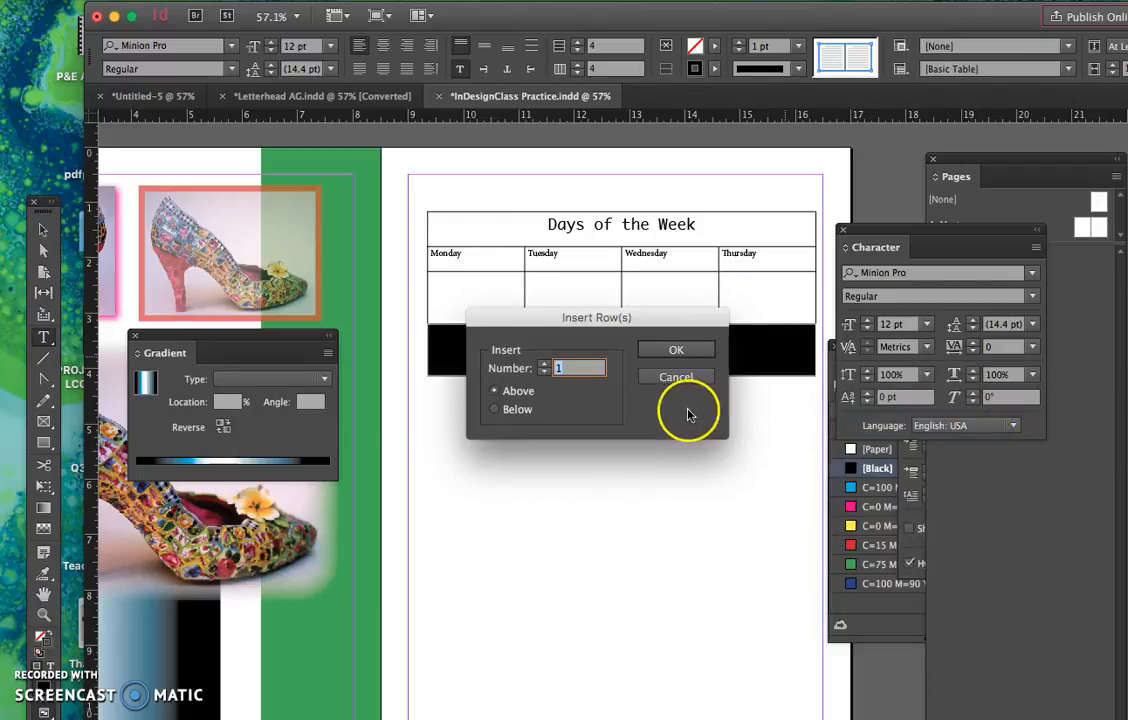
pyautogui.click(520, 410)
pyautogui.click(667, 350)
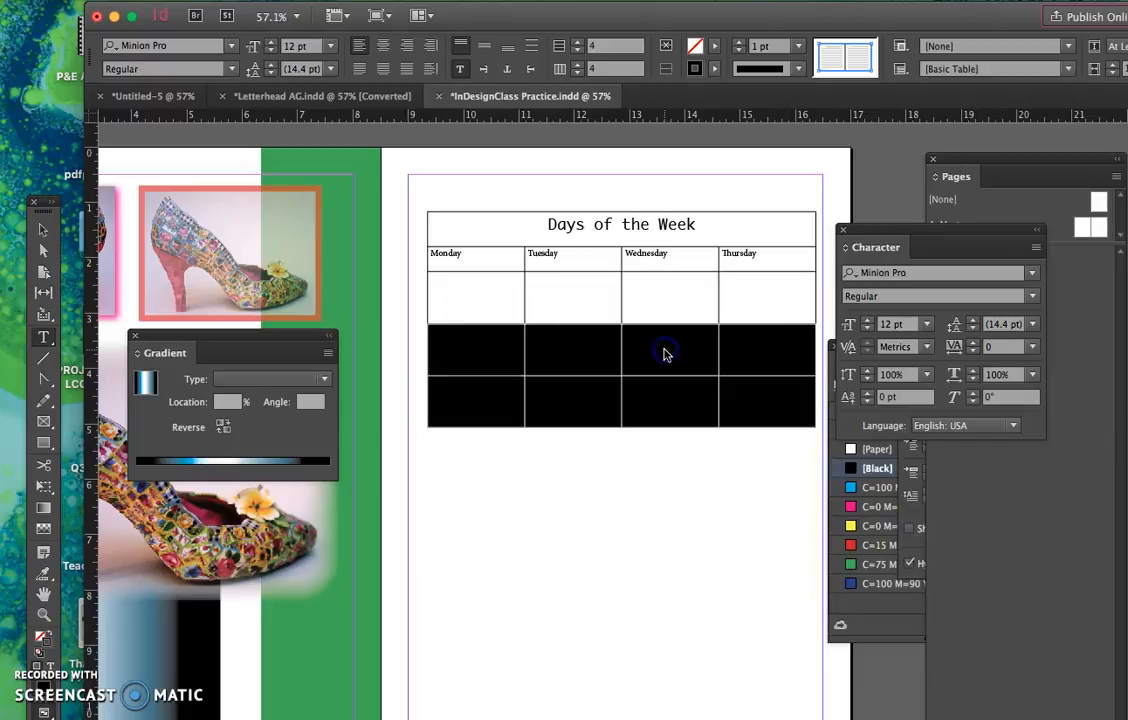
pyautogui.click(557, 503)
pyautogui.moveTo(478, 410); pyautogui.dragTo(753, 410)
pyautogui.rightClick(754, 411)
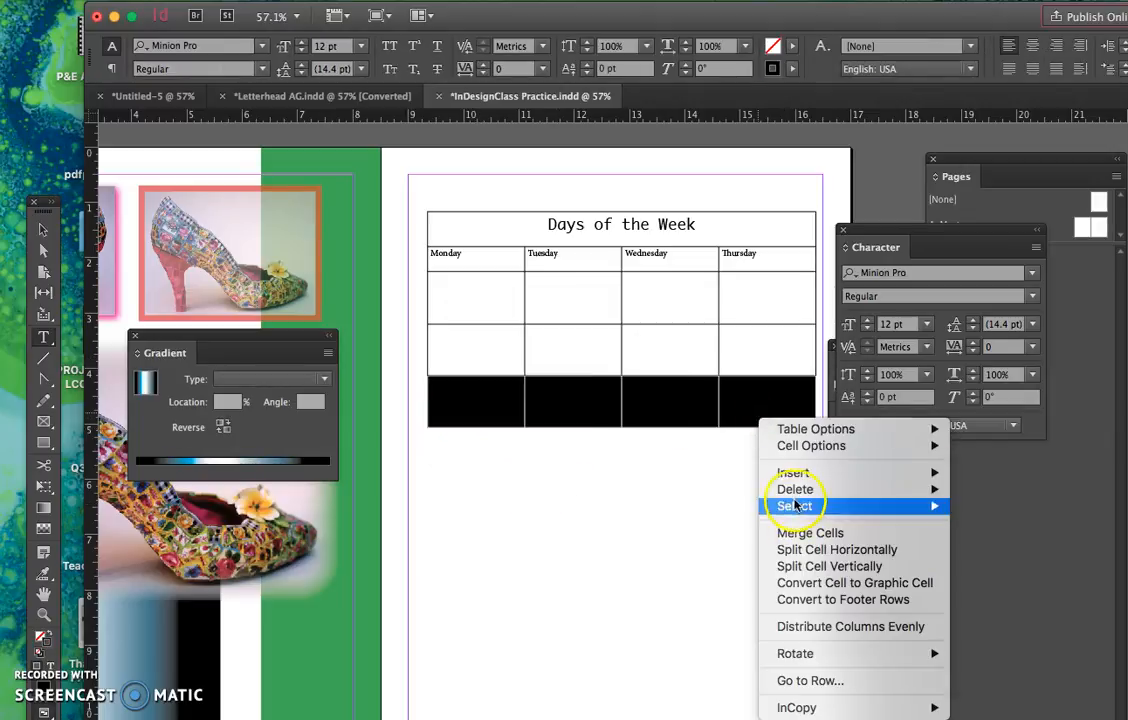
pyautogui.moveTo(795, 497)
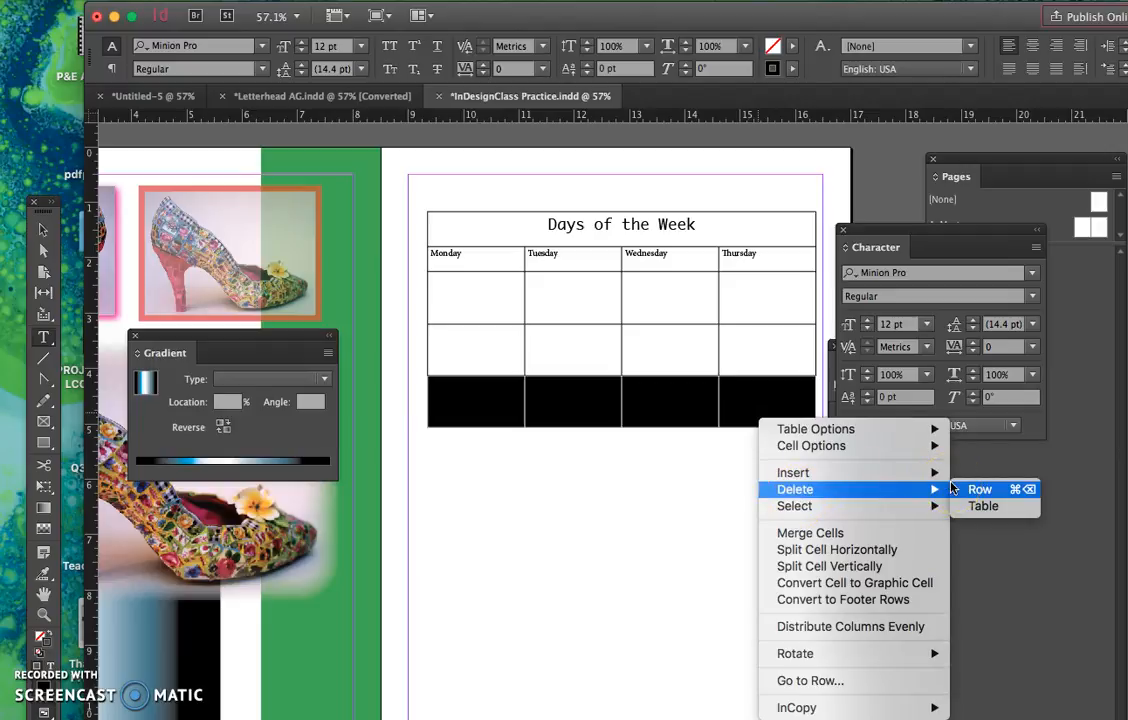
pyautogui.click(480, 541)
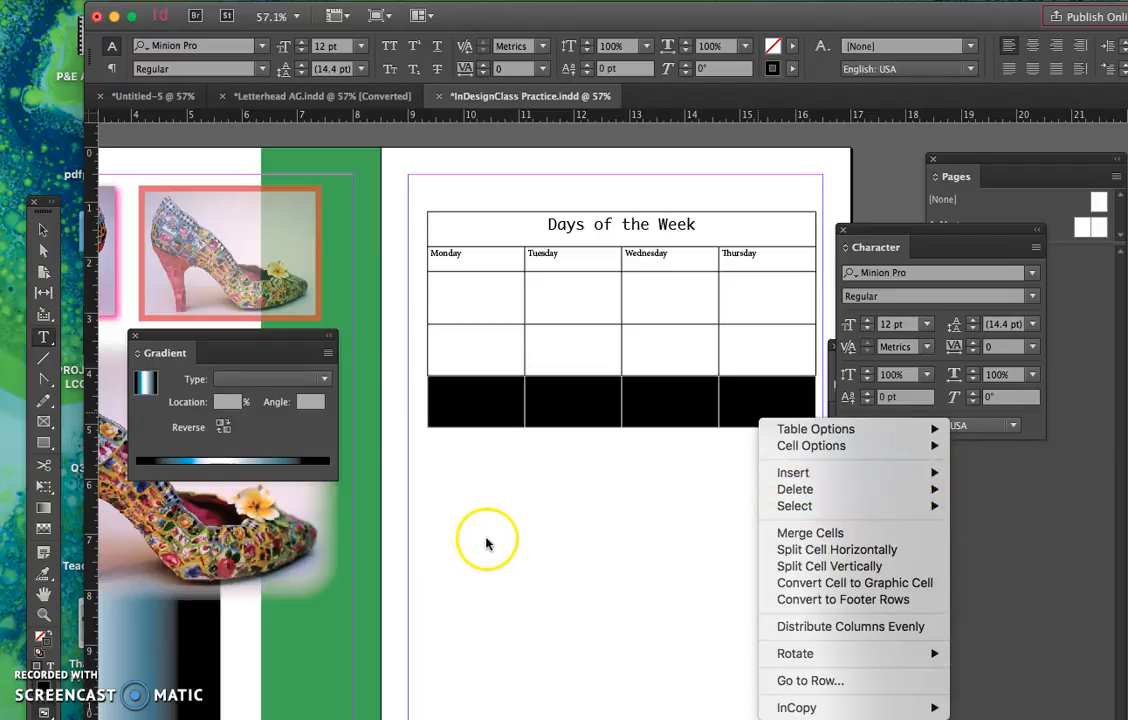
pyautogui.click(465, 408)
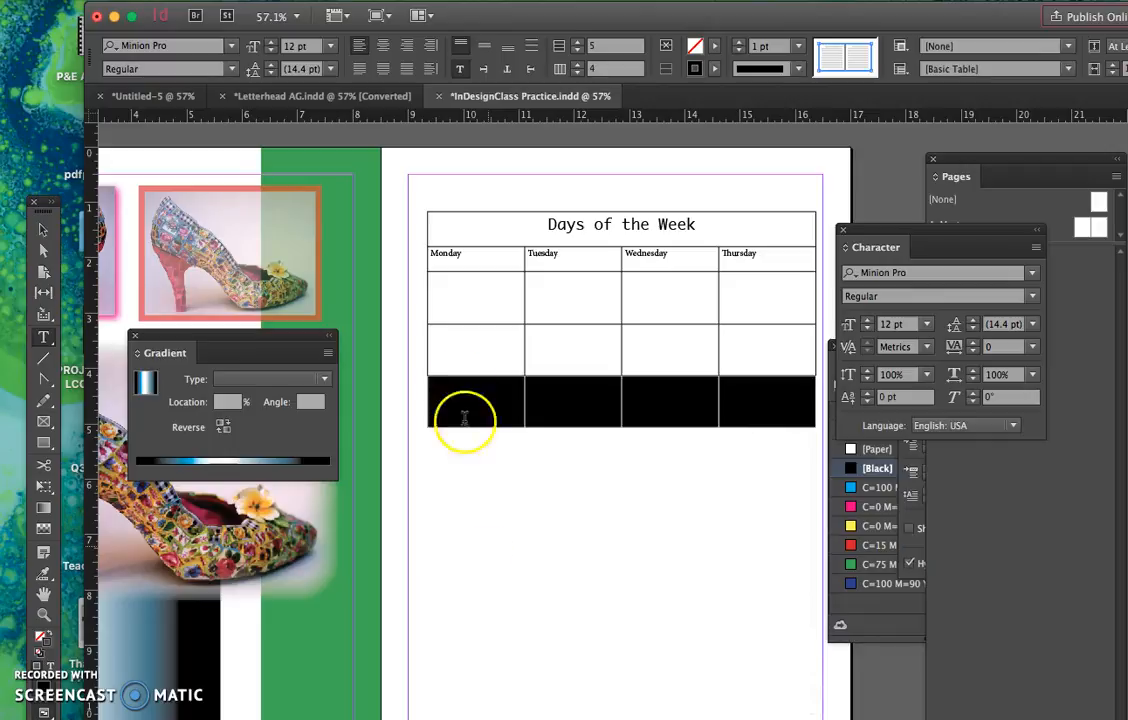
# - Fill the merged "Days of the Week" title row with the cyan swatch C=100 M=0 Y=0 K=0 and deselect it
pyautogui.moveTo(478, 235); pyautogui.dragTo(794, 240)
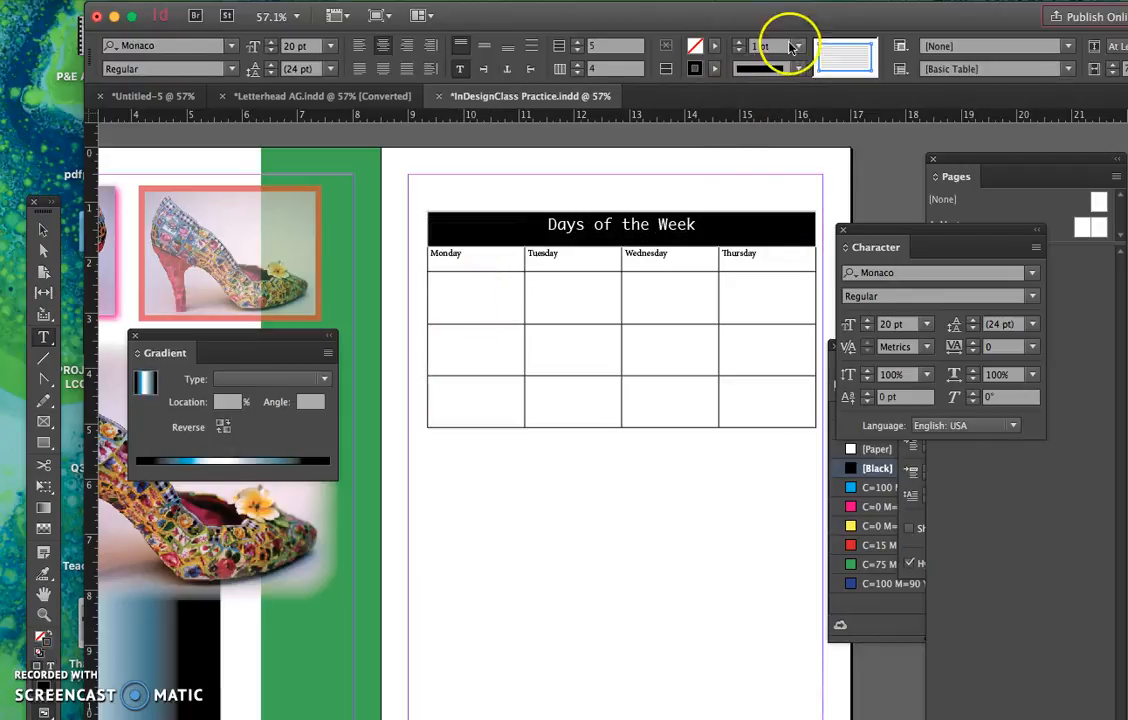
pyautogui.click(703, 50)
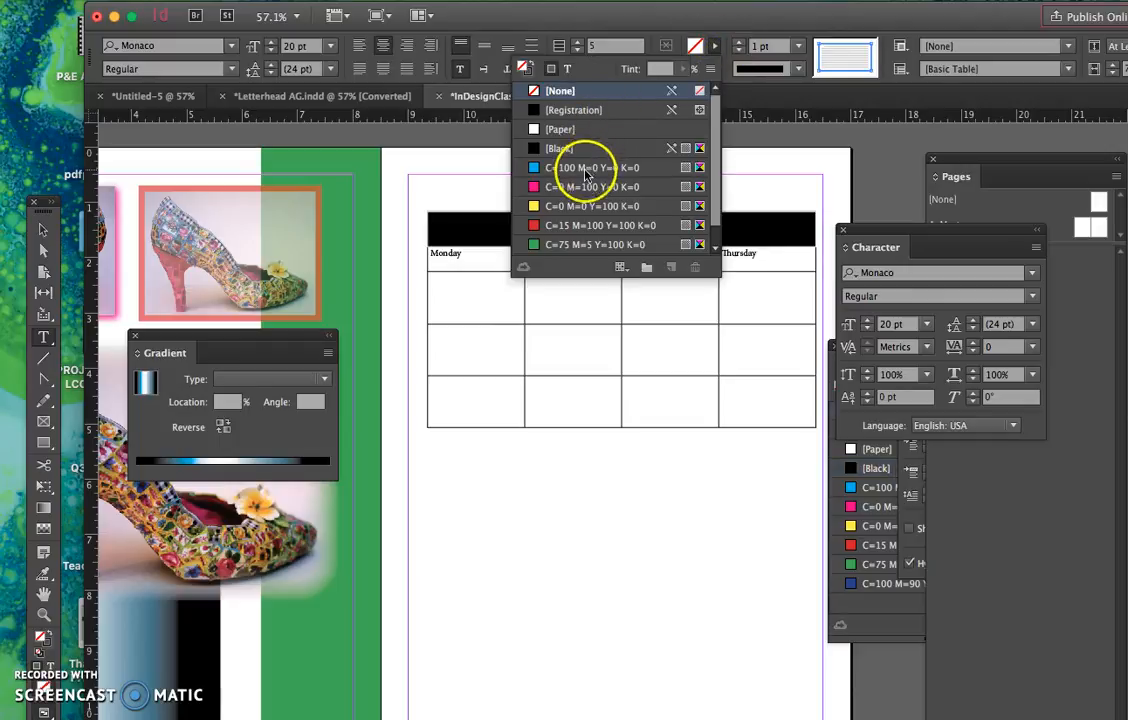
pyautogui.click(586, 168)
pyautogui.click(486, 182)
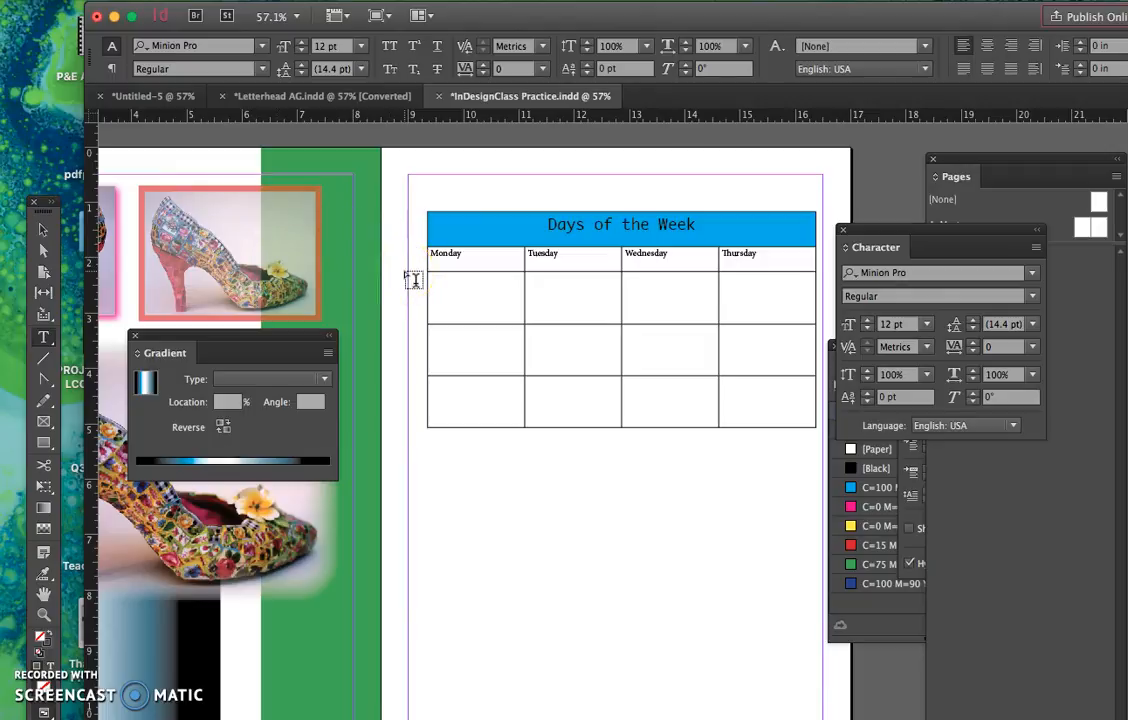
pyautogui.click(447, 320)
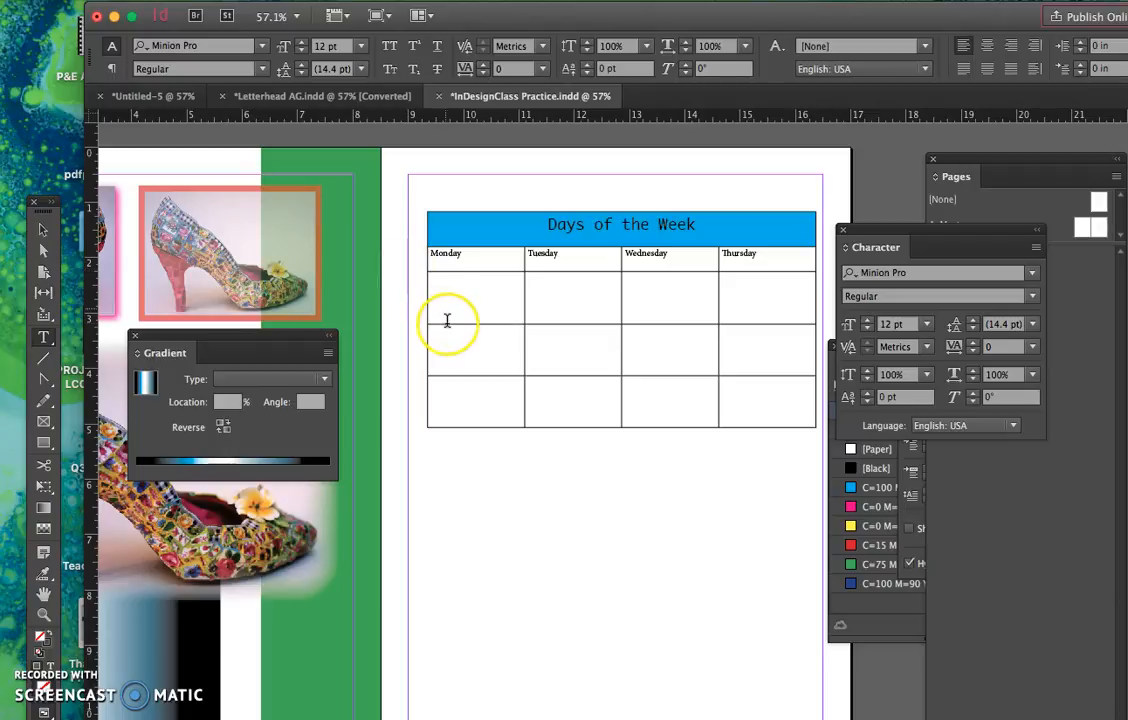